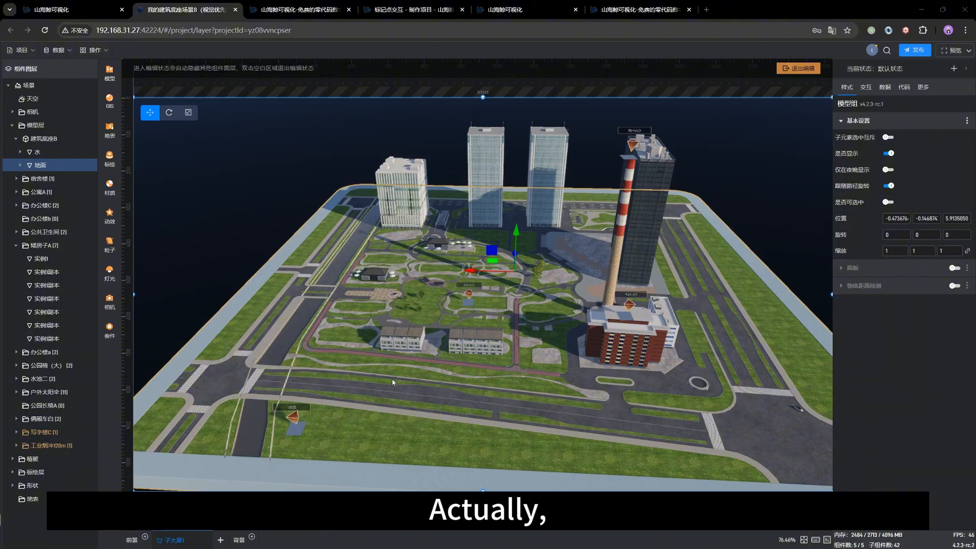
Step: Select the marker above the red-brick building in the scene and exit scene editing mode
drag(394, 371, 411, 358)
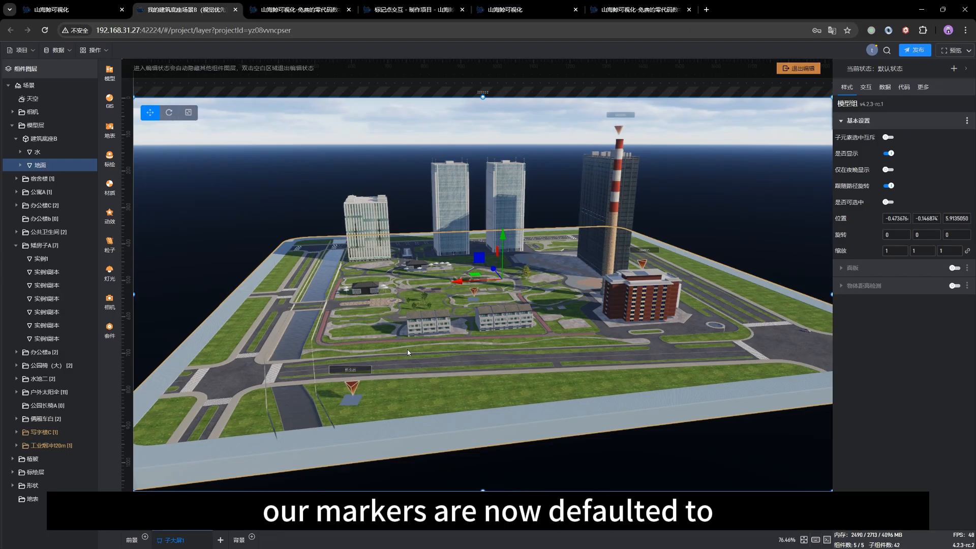
drag(435, 358, 452, 361)
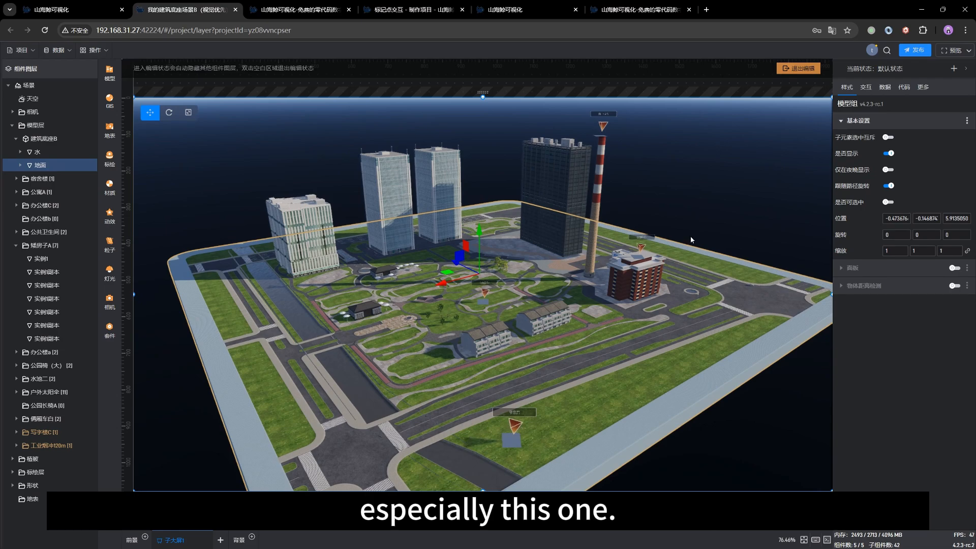
scroll(604, 394, down, 2)
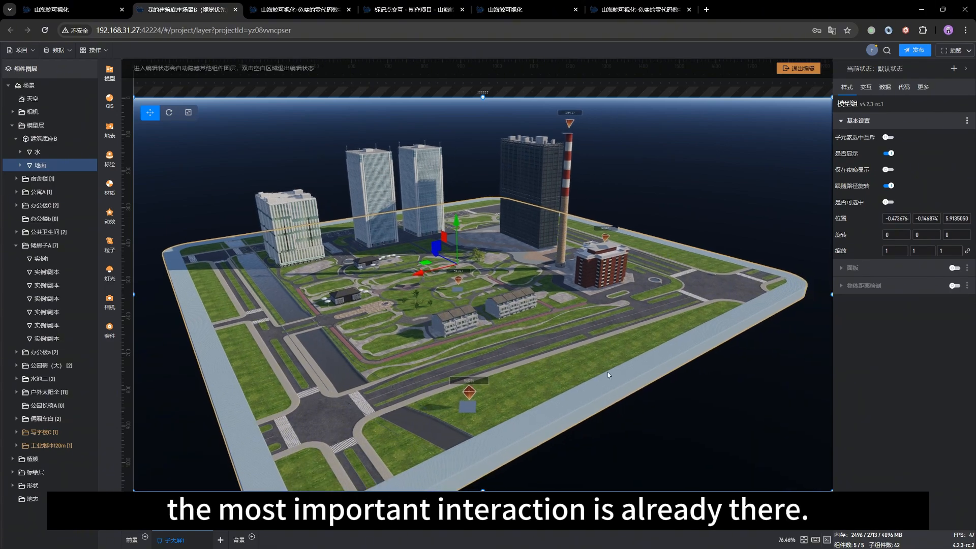
click(601, 230)
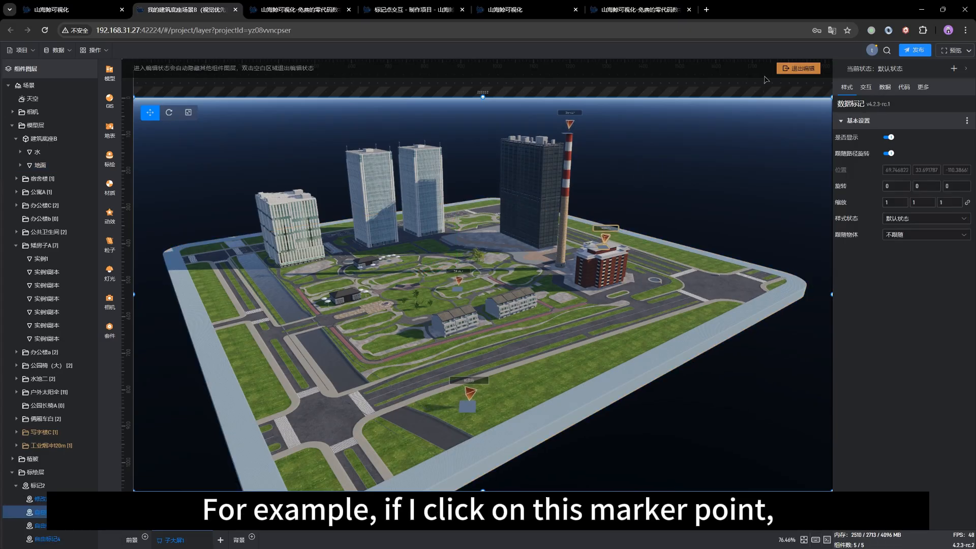
click(799, 68)
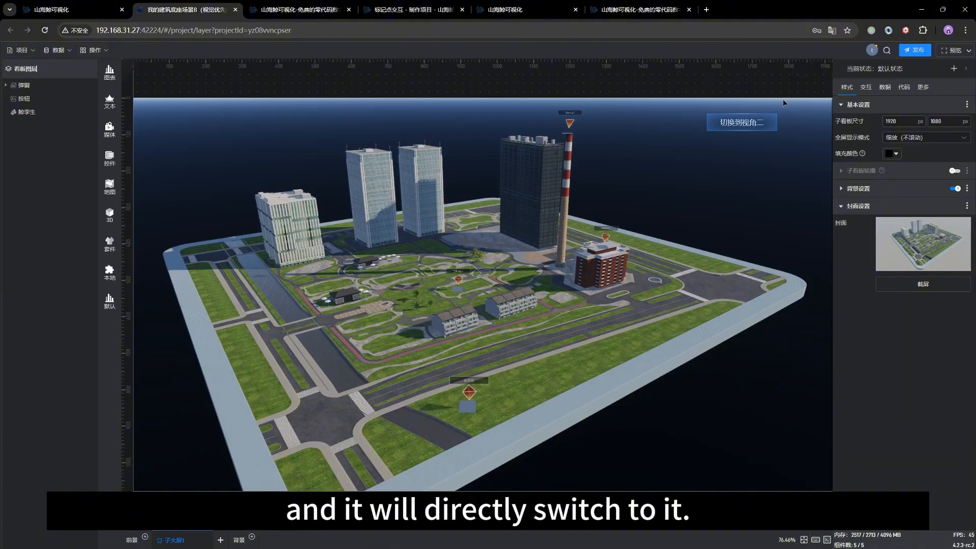
Step: Test the view switching outside editing mode by selecting the markers 自由标记2, 修改后 and 自由标记4 in turn
click(782, 103)
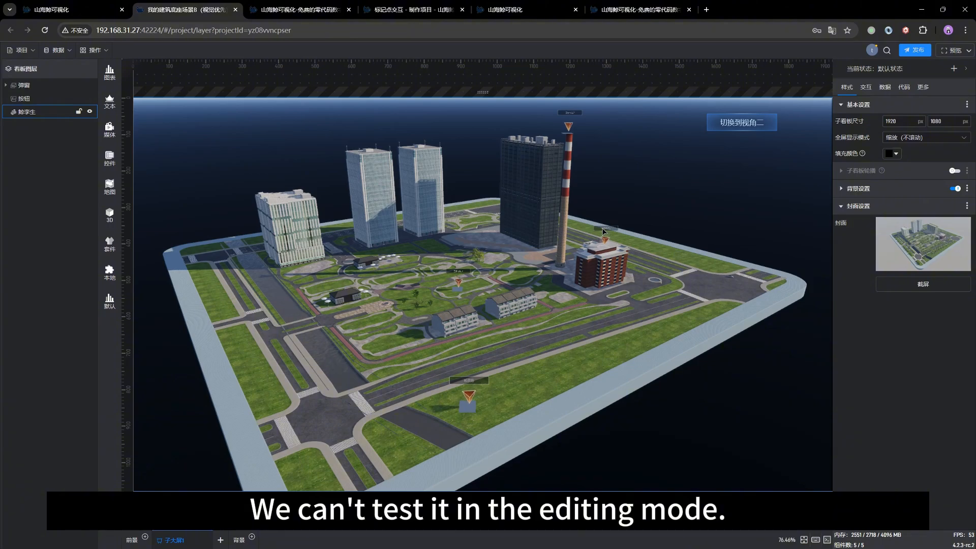
click(605, 246)
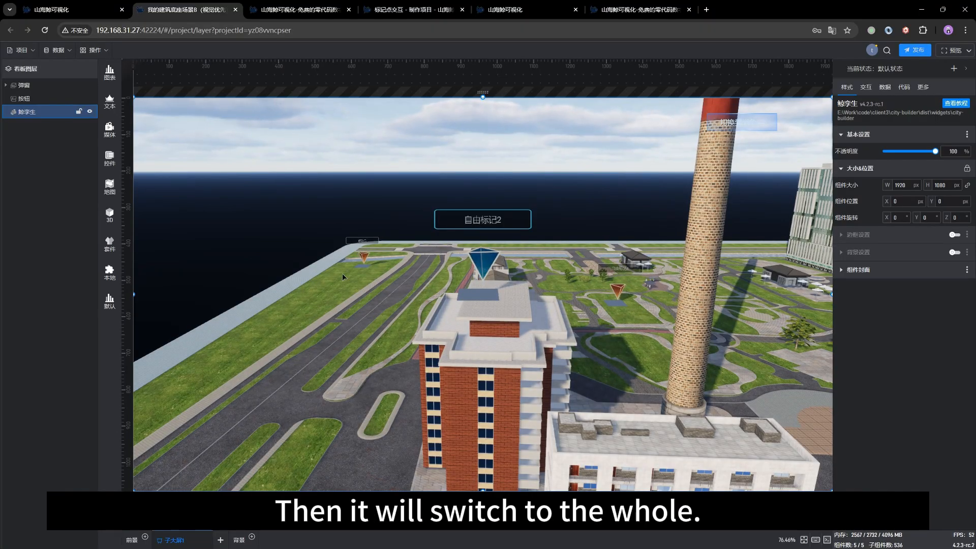
click(361, 255)
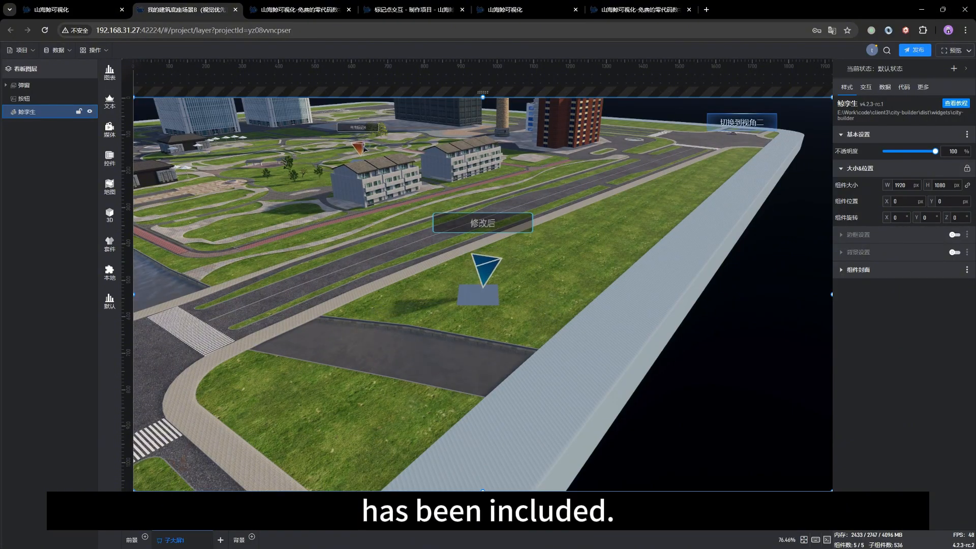
click(363, 148)
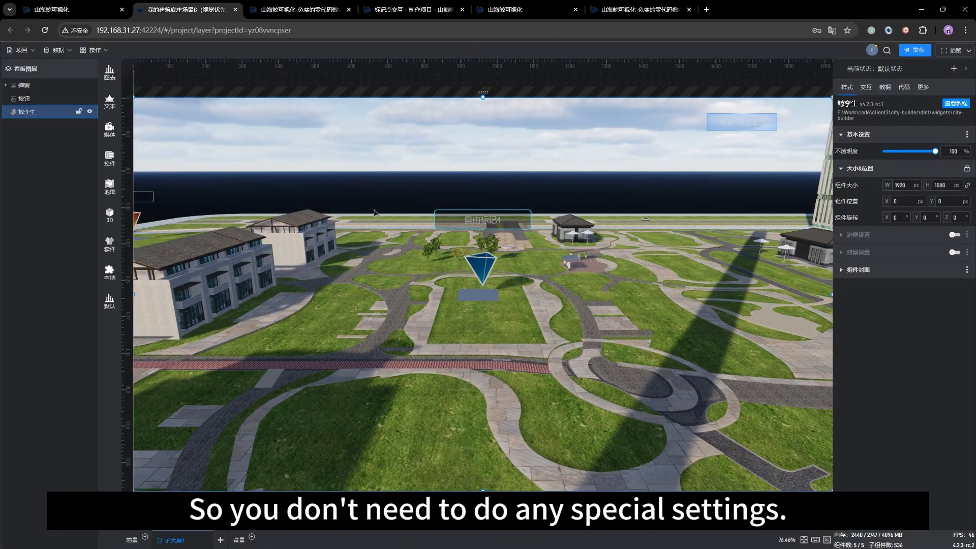
Step: Enter scene editing mode and select the marker group 标记2 in the 标绘层 layer
double_click(432, 343)
scroll(368, 373, down, 8)
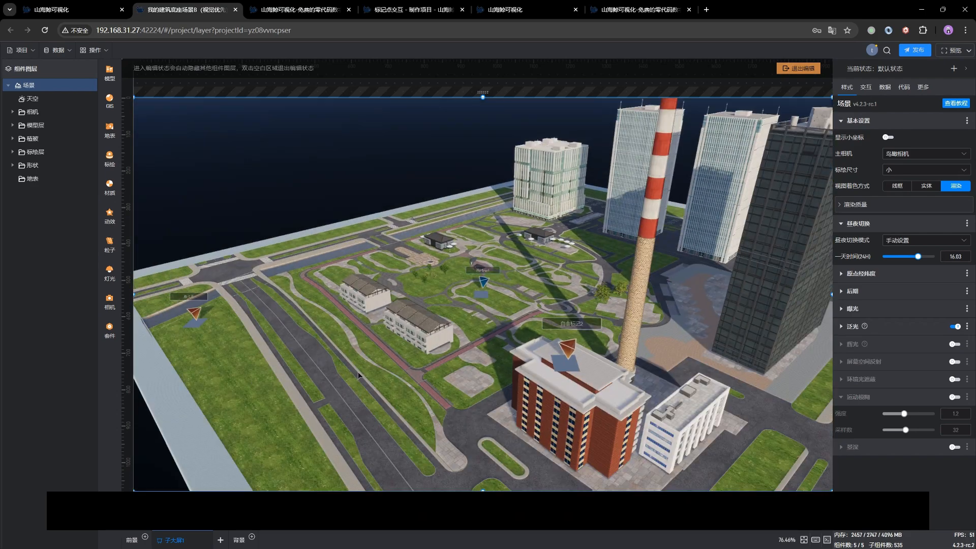
drag(359, 376, 380, 365)
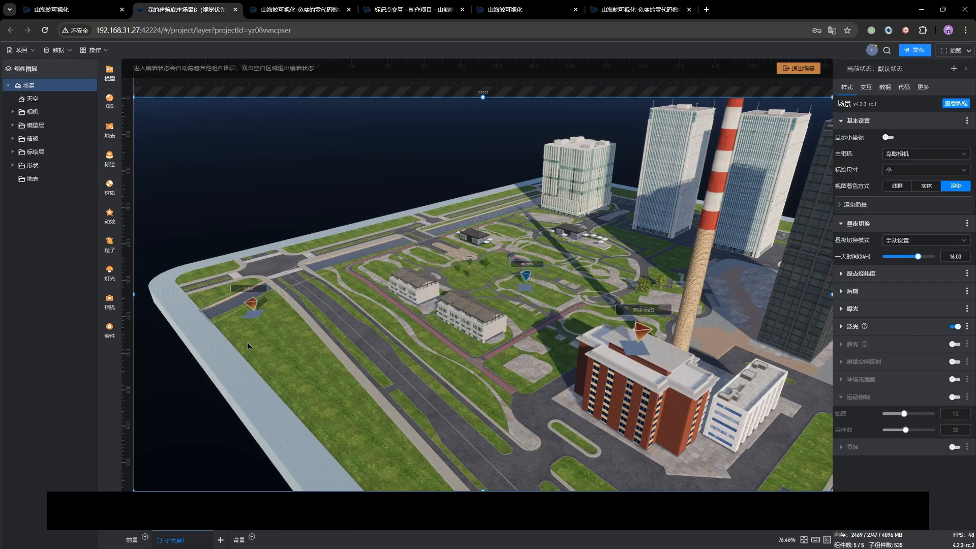
click(251, 303)
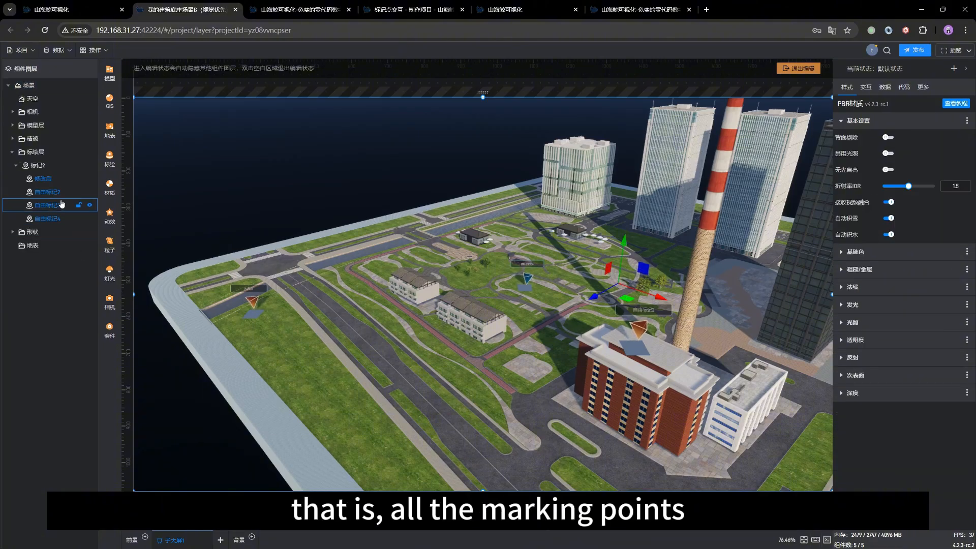
click(32, 169)
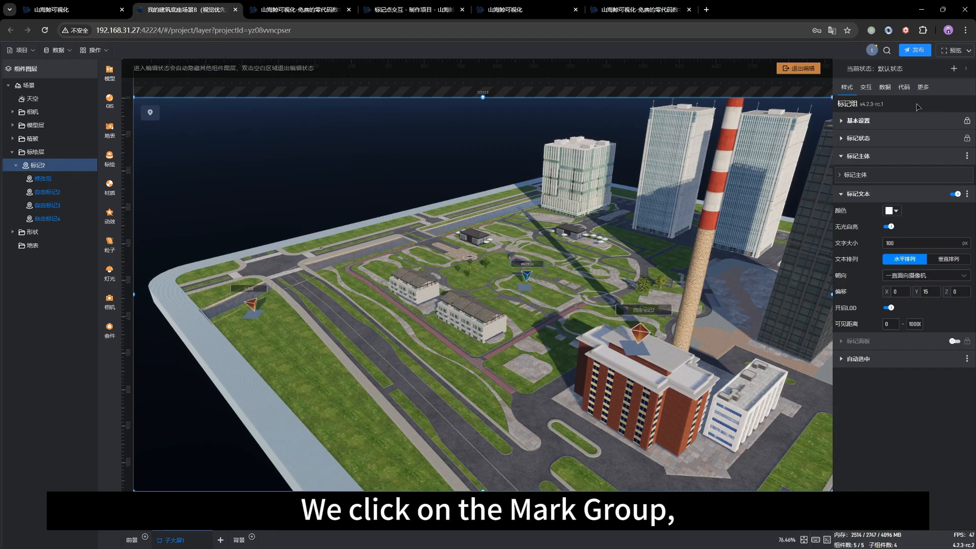
Step: Open the marker group's 切换视角 interaction and choose 选中标记时 as its trigger event
click(867, 87)
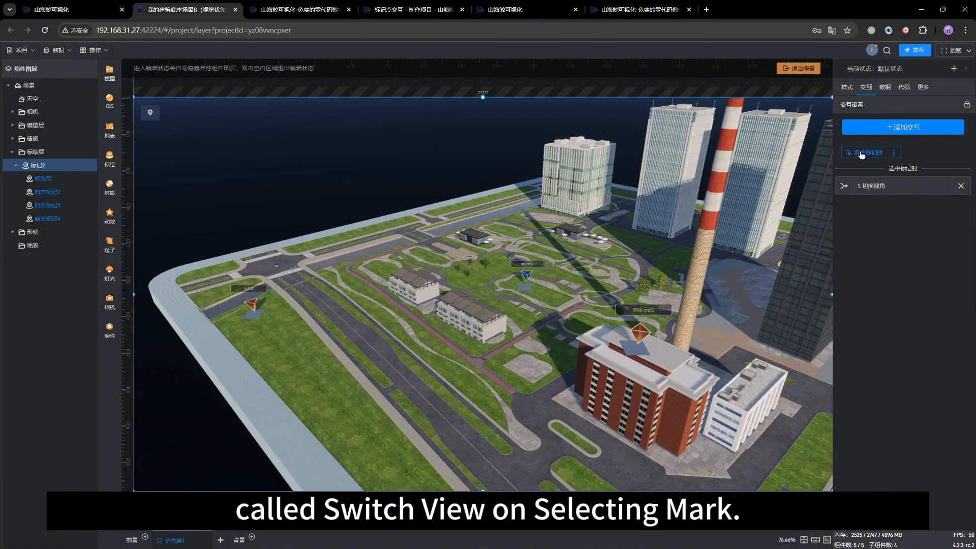
click(898, 186)
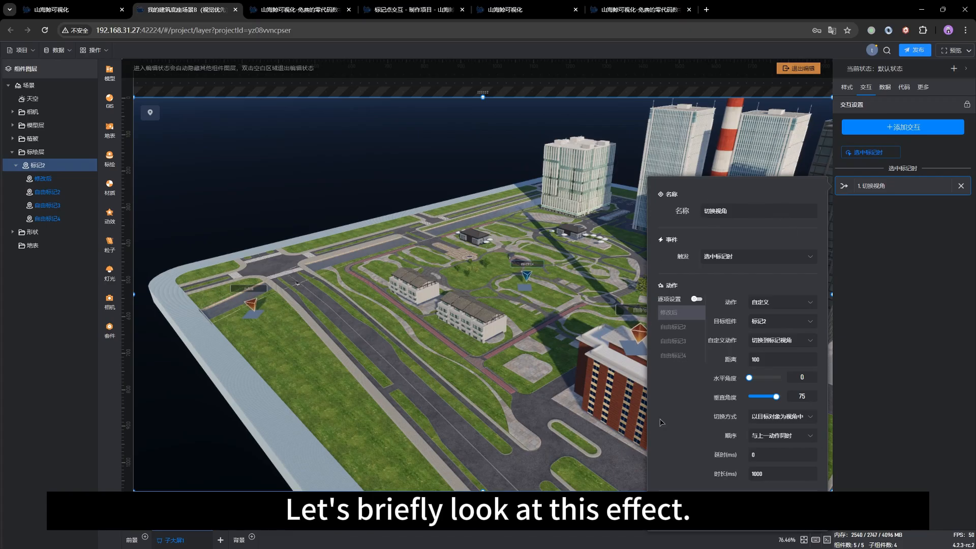
double_click(745, 213)
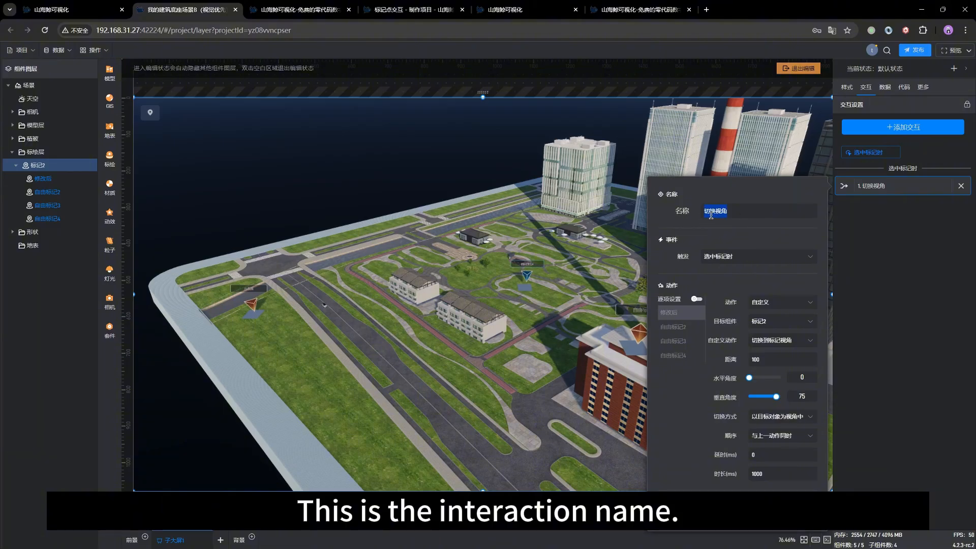
click(745, 256)
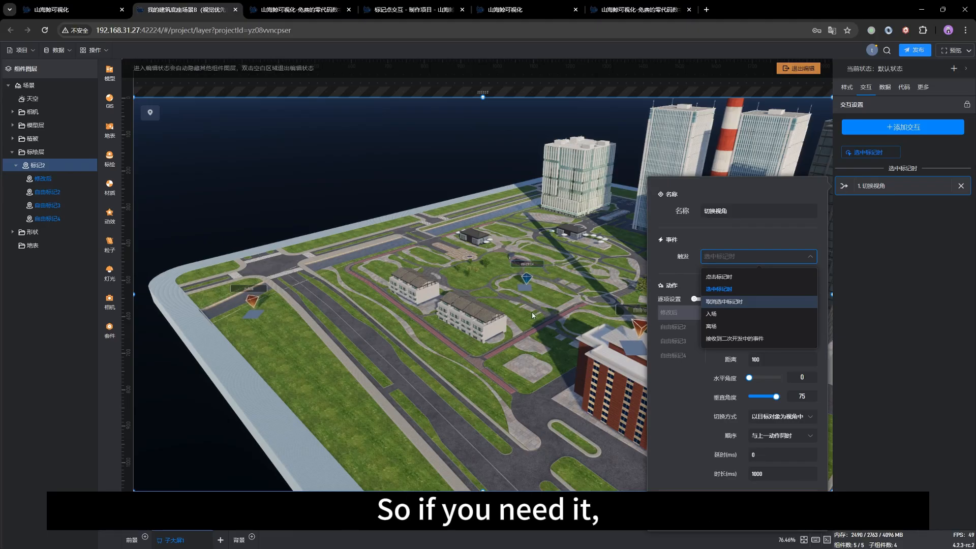
click(729, 294)
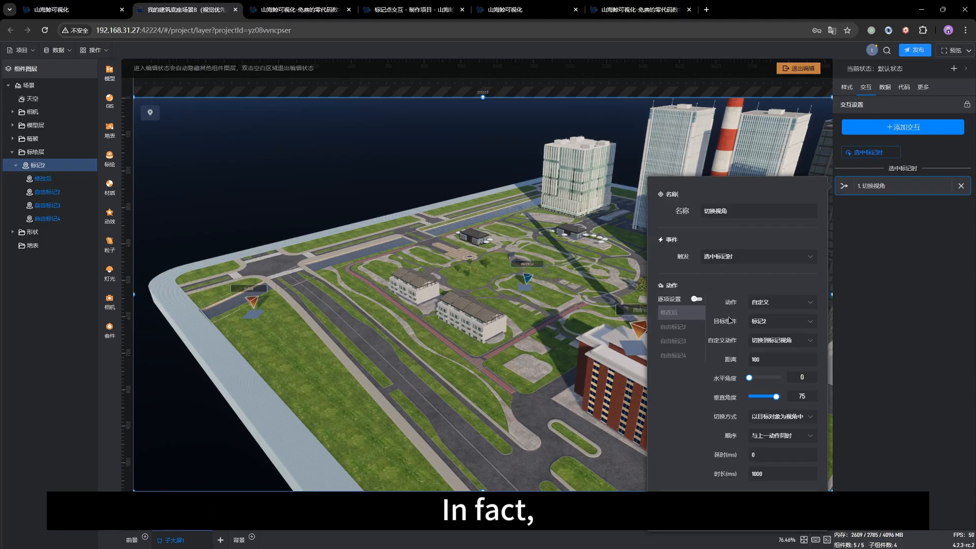
Step: Search the target components for 标记2 and set that marker group as the interaction's target
click(788, 325)
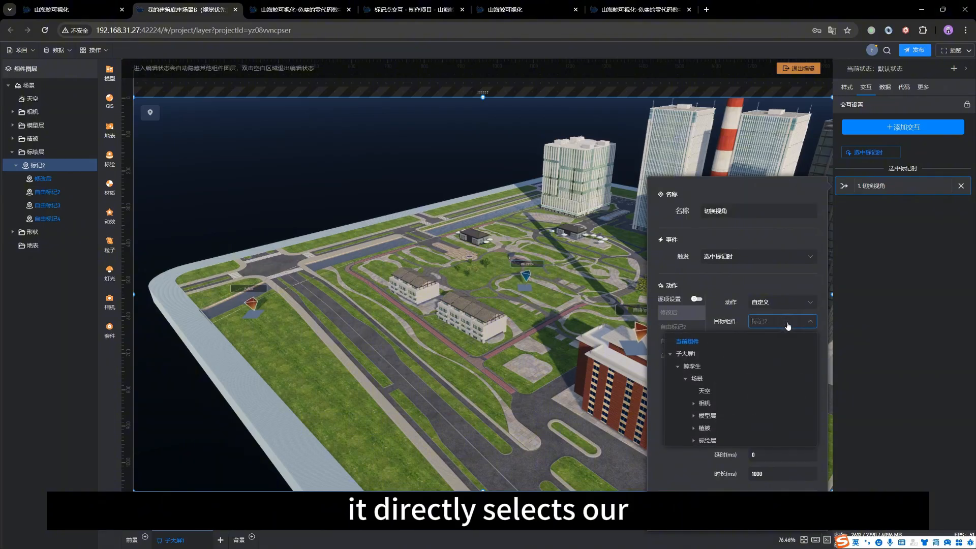
click(725, 319)
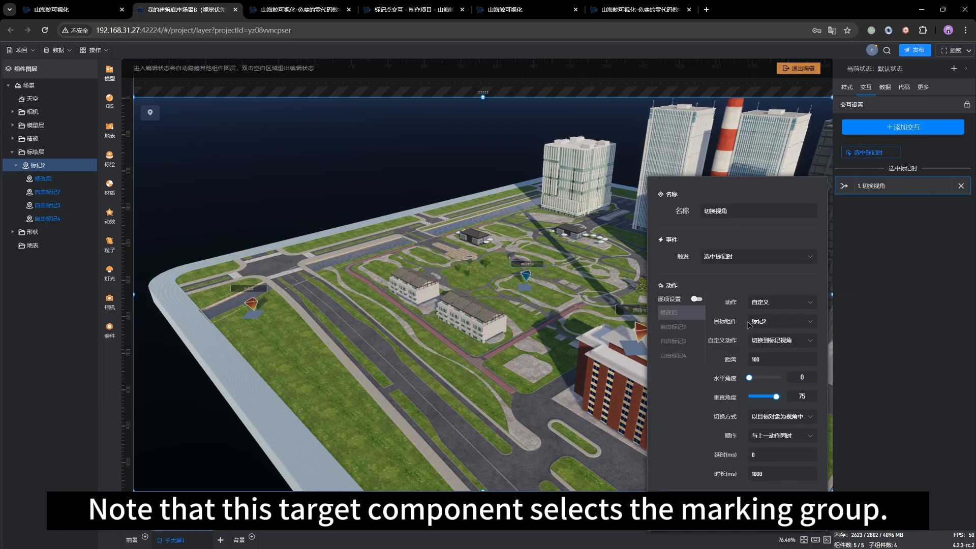
click(779, 321)
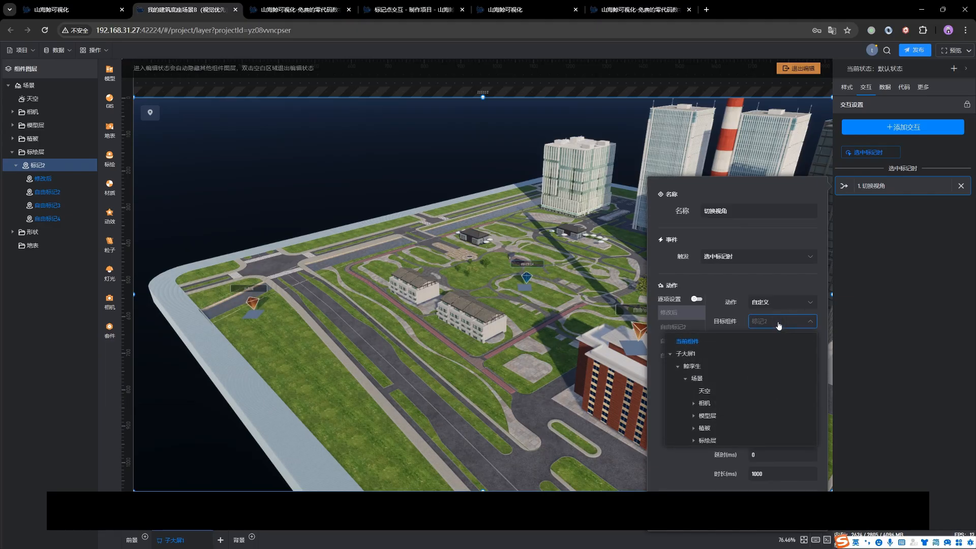
text(biao)
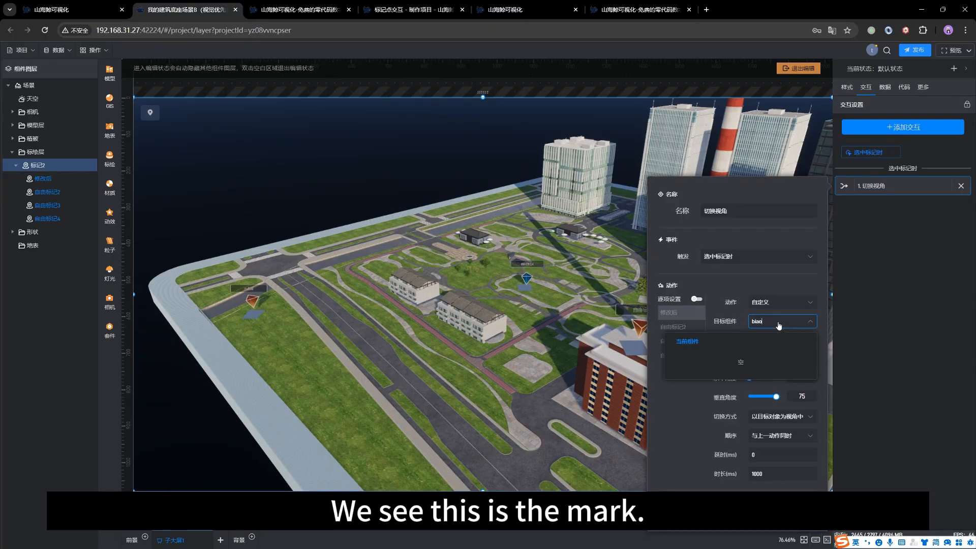
key(BackSpace)
key(BackSpace)
key(BackSpace)
key(BackSpace)
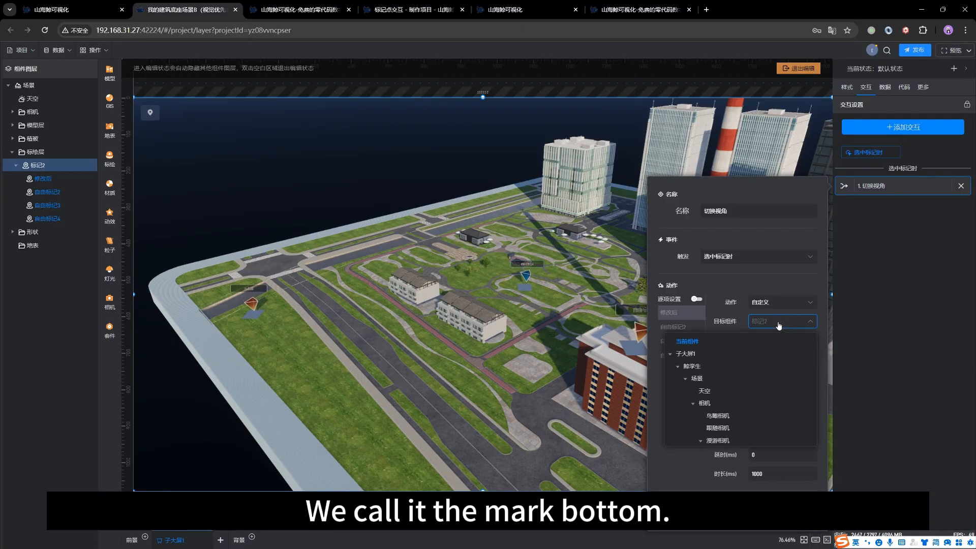
text(biaoji)
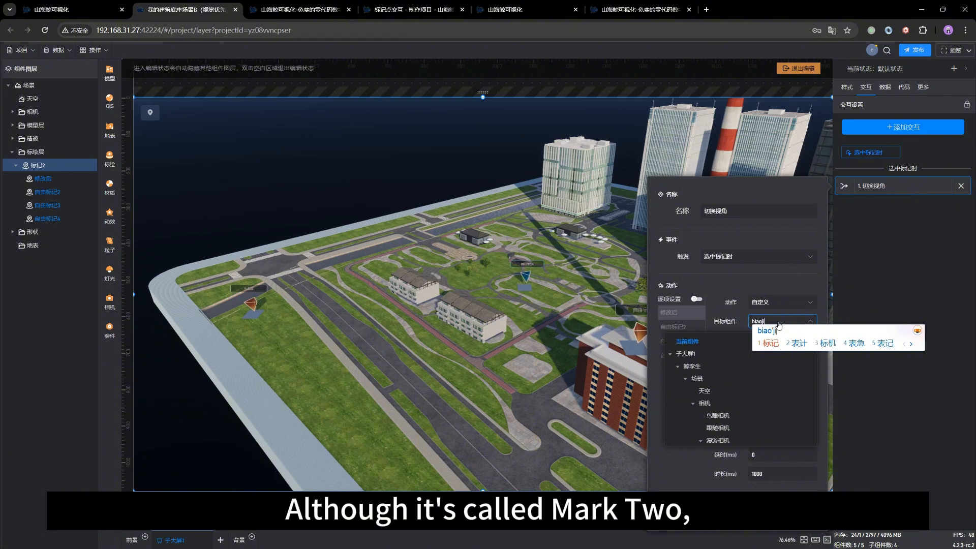
key(space)
text(2)
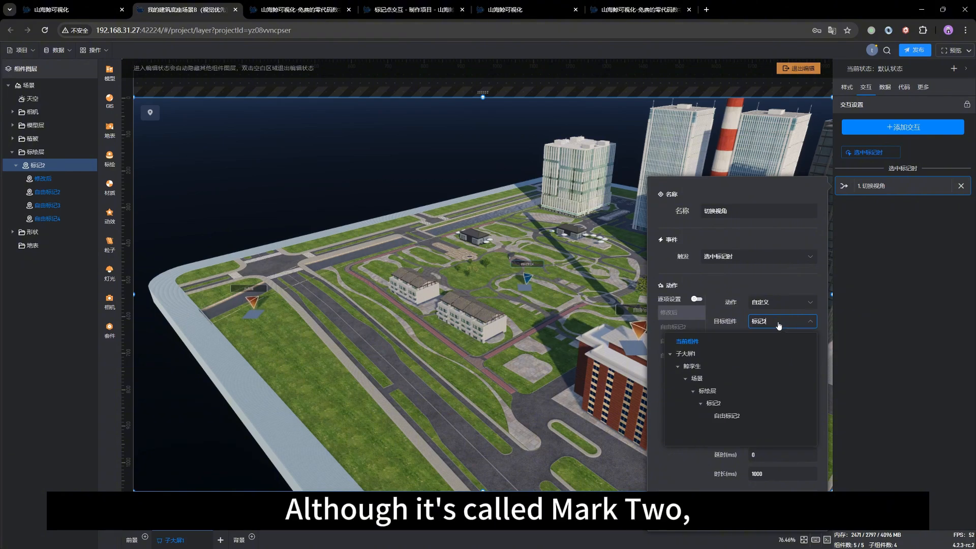
click(720, 404)
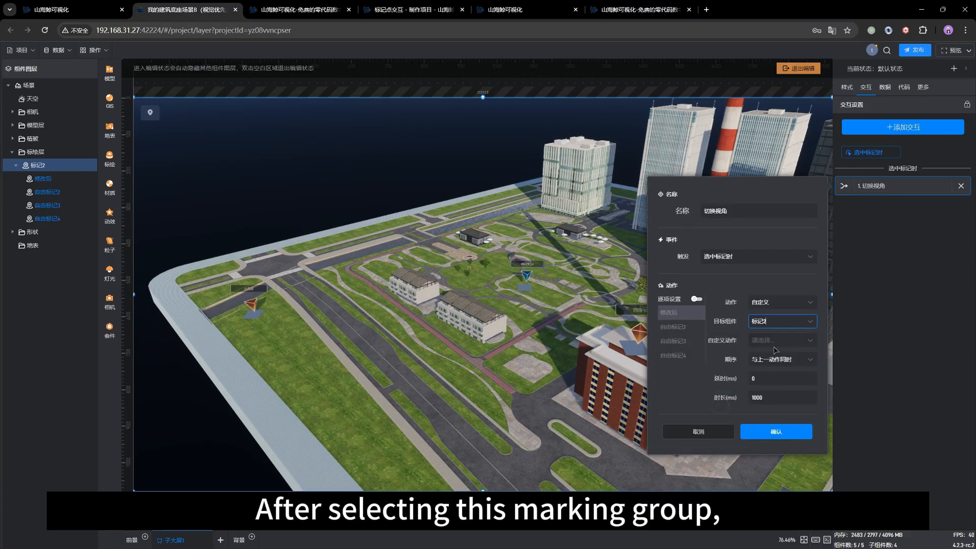
Step: Set the interaction's custom action to 切换到标记视角 and confirm the interaction settings
click(778, 345)
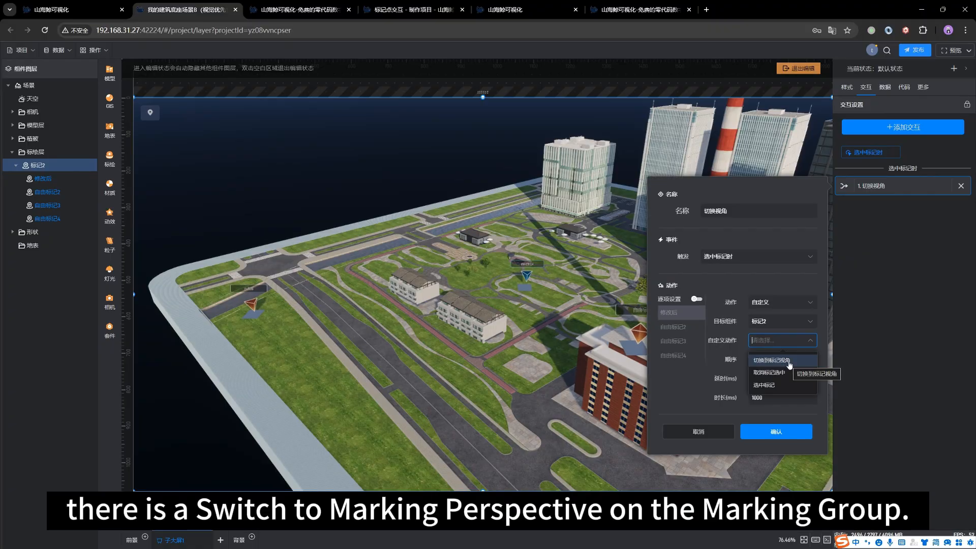
click(789, 362)
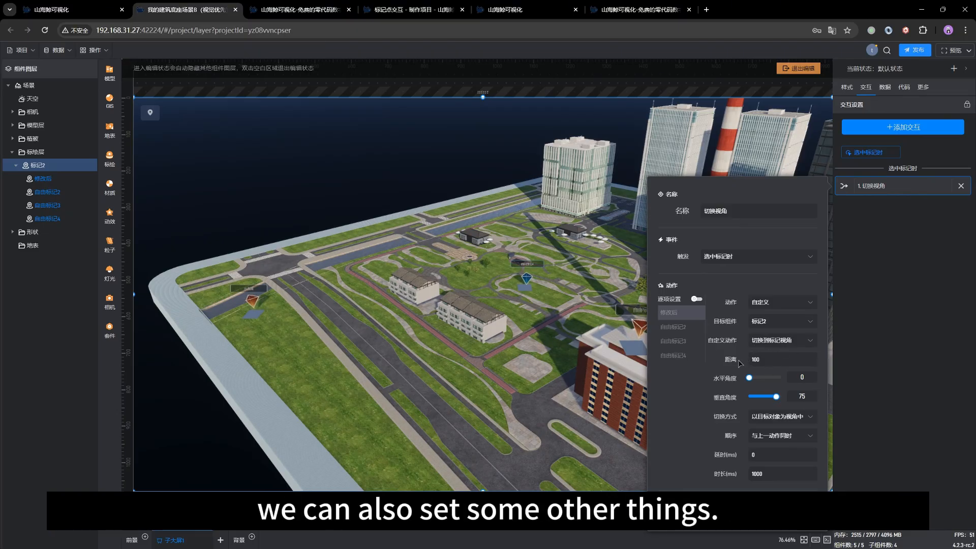
drag(762, 361, 749, 360)
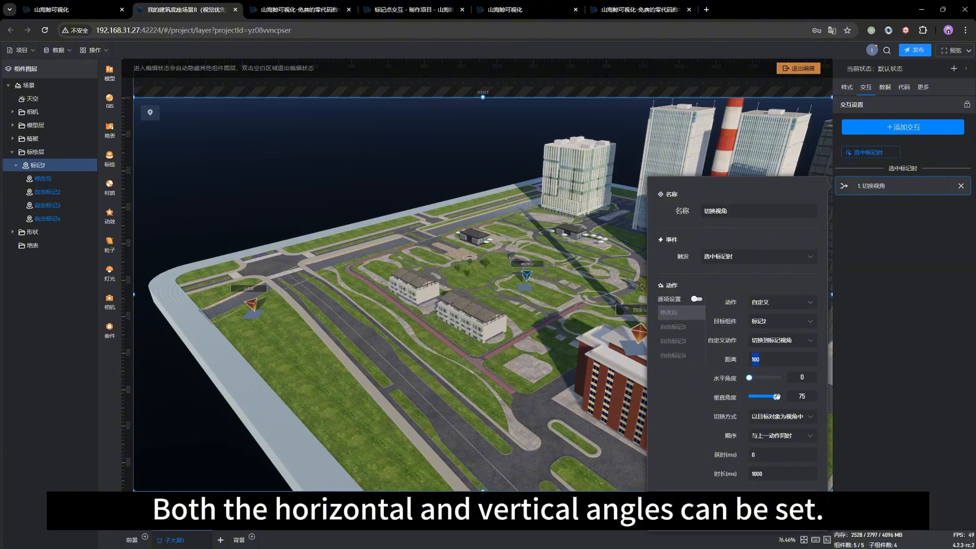
mouse_move(776, 397)
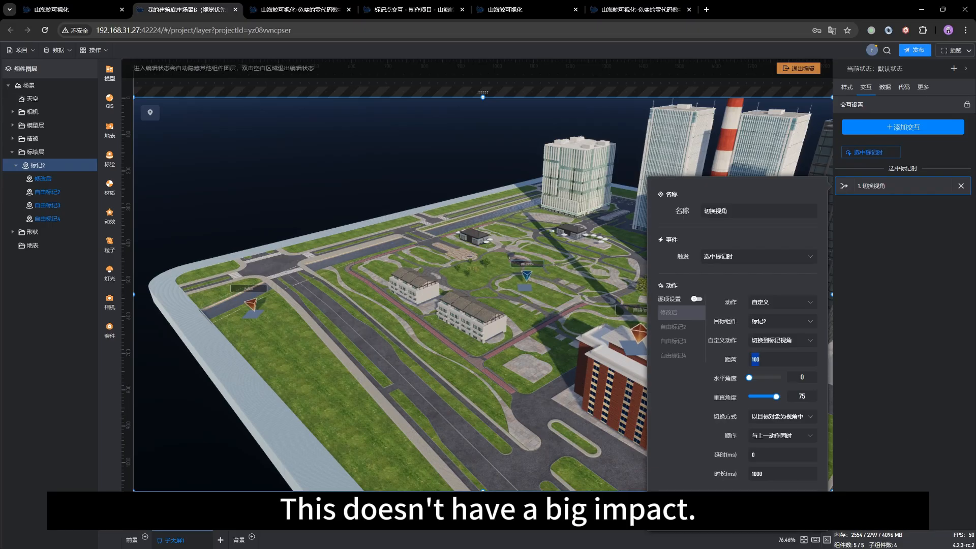
click(800, 516)
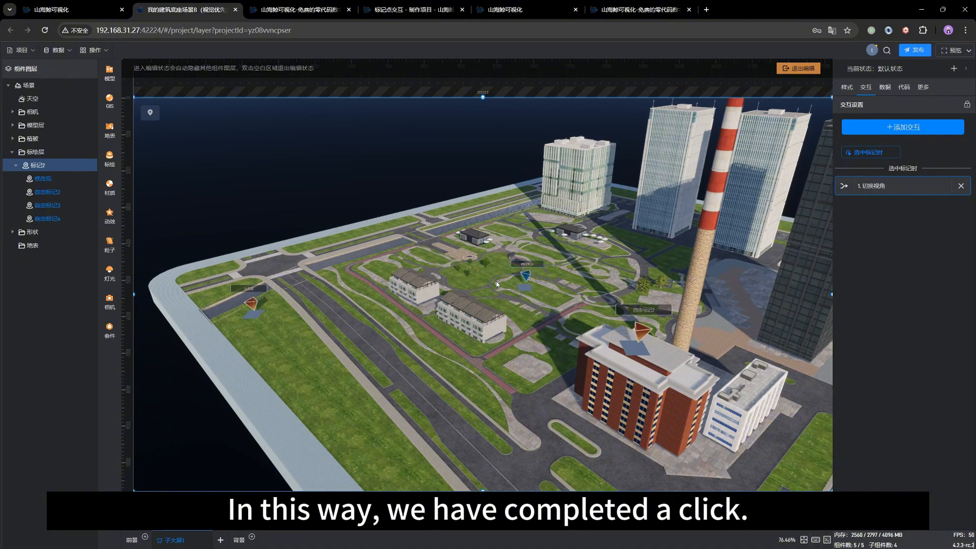
Step: Exit scene editing mode and test the view switching by selecting the marker 自由标记2 above the red-brick building
click(632, 308)
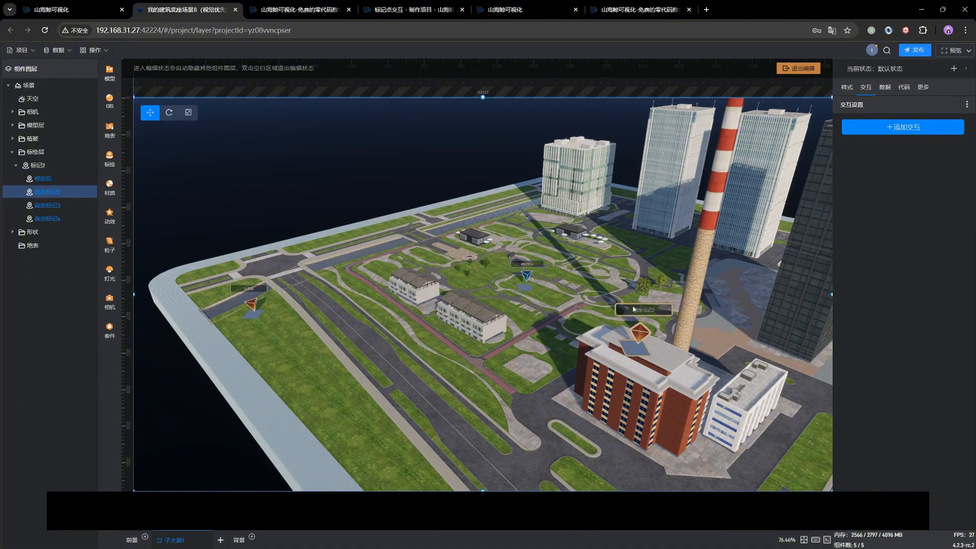
click(812, 71)
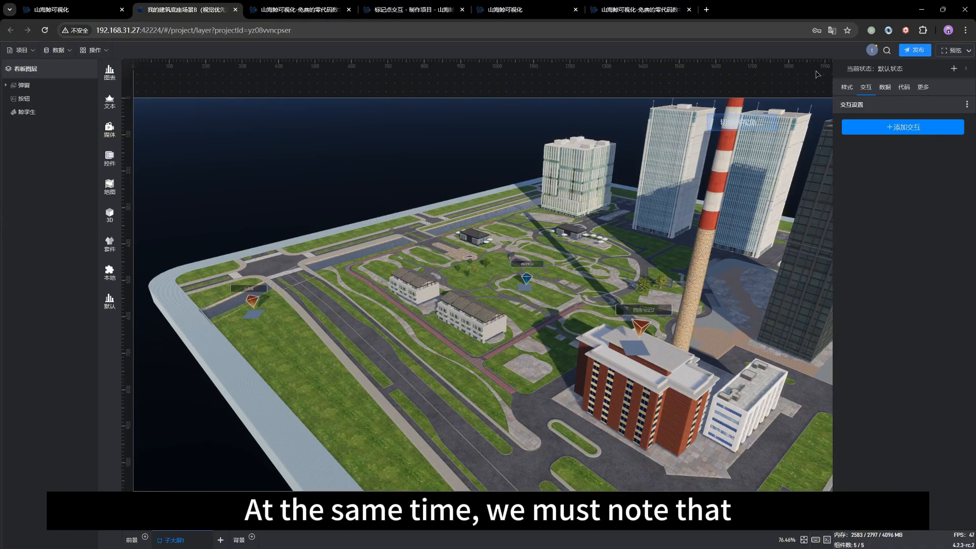
click(642, 324)
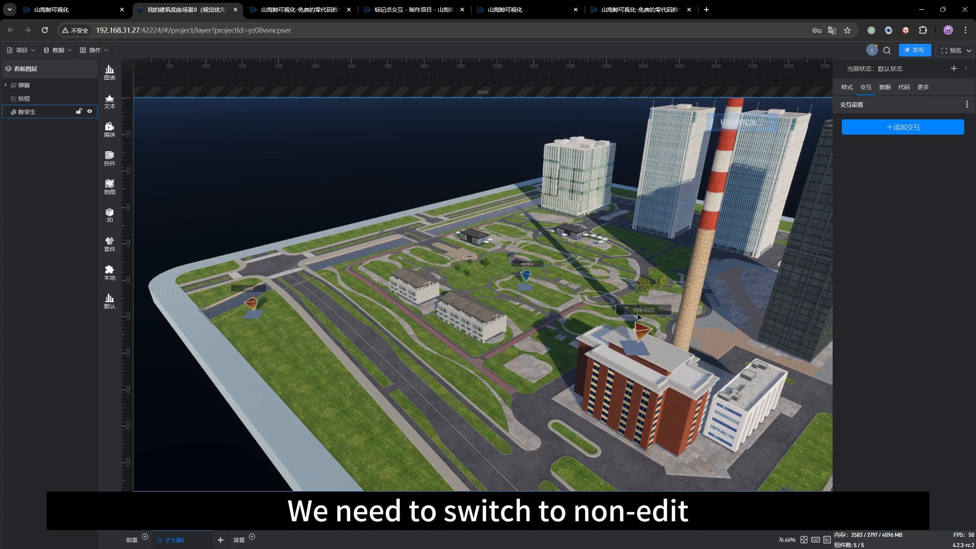
click(641, 328)
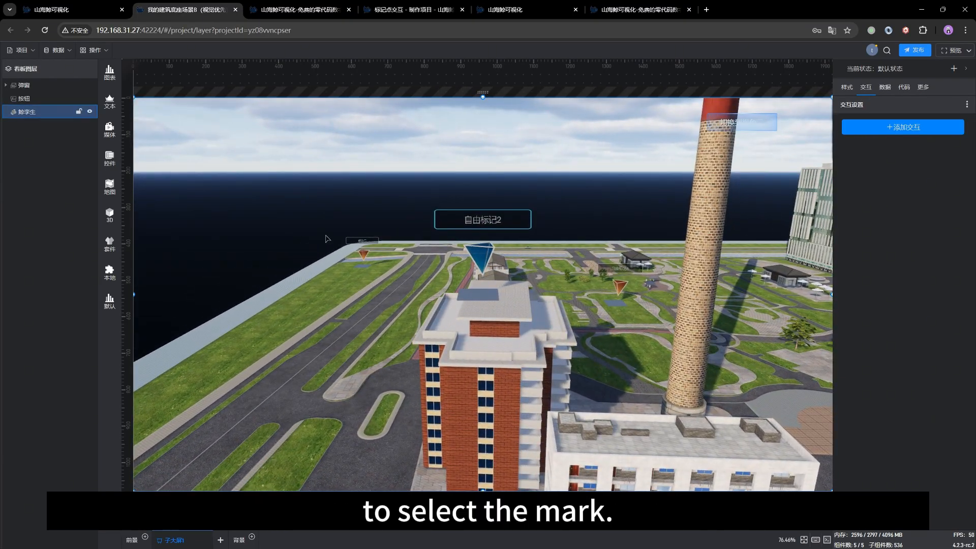
Step: Test the view switching by selecting the marker 修改后 at the far corner of the site
click(360, 240)
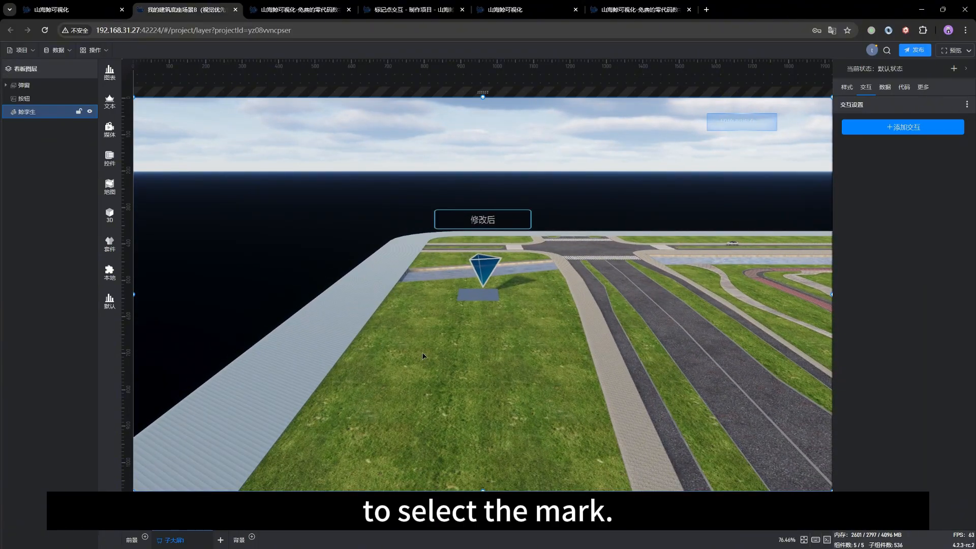
mouse_move(425, 355)
mouse_down()
mouse_move(426, 367)
mouse_move(457, 376)
mouse_up()
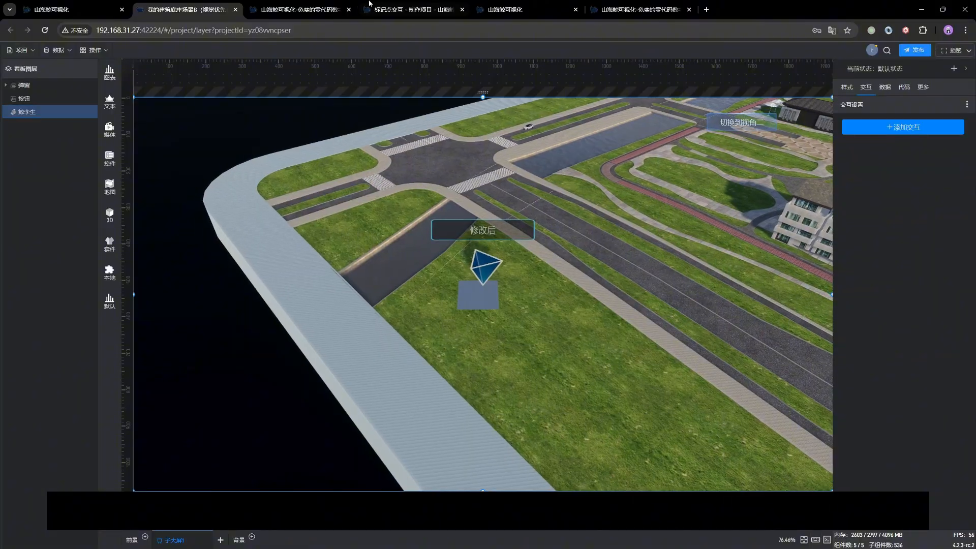
Step: Switch to the 标记点交互 documentation and review its sections on marker interaction triggers and custom marker actions
click(401, 7)
scroll(579, 197, up, 14)
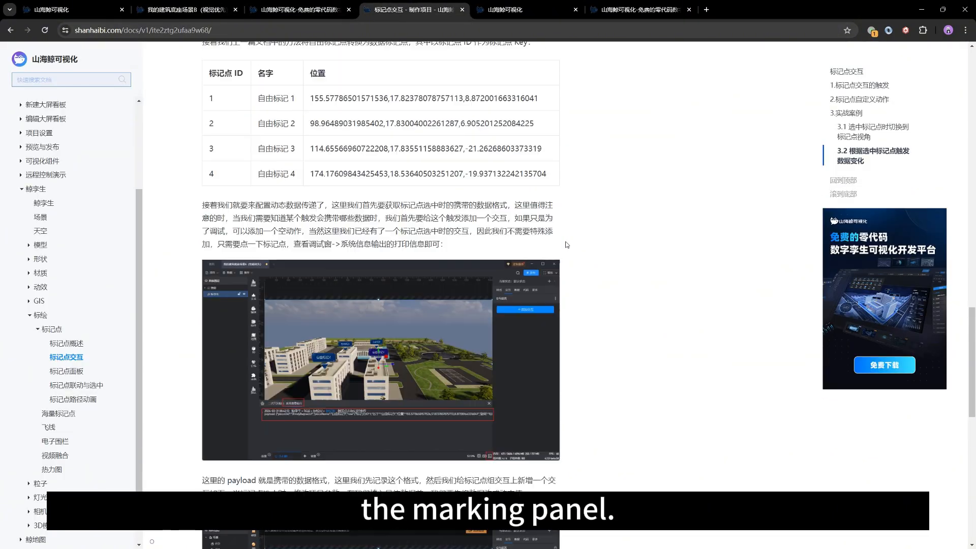
scroll(567, 245, up, 10)
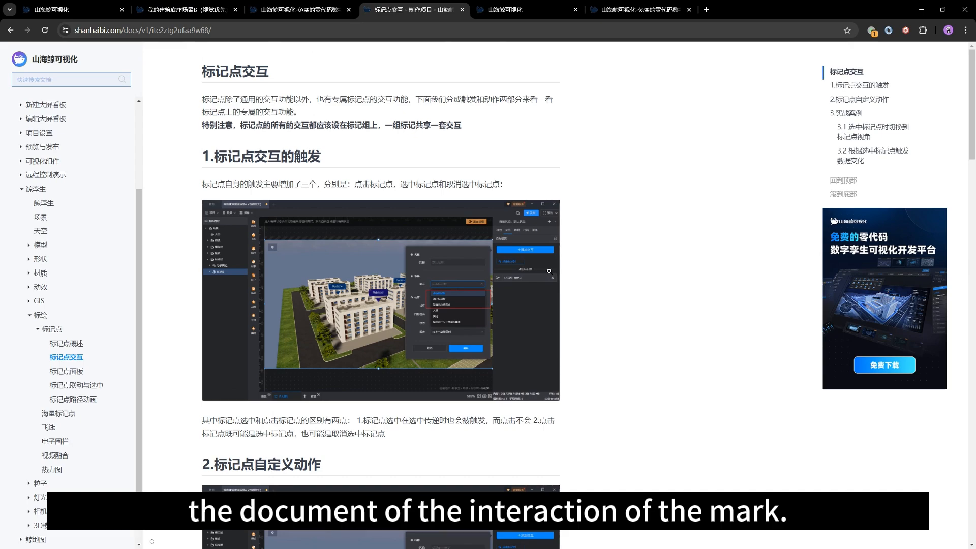
scroll(590, 288, down, 7)
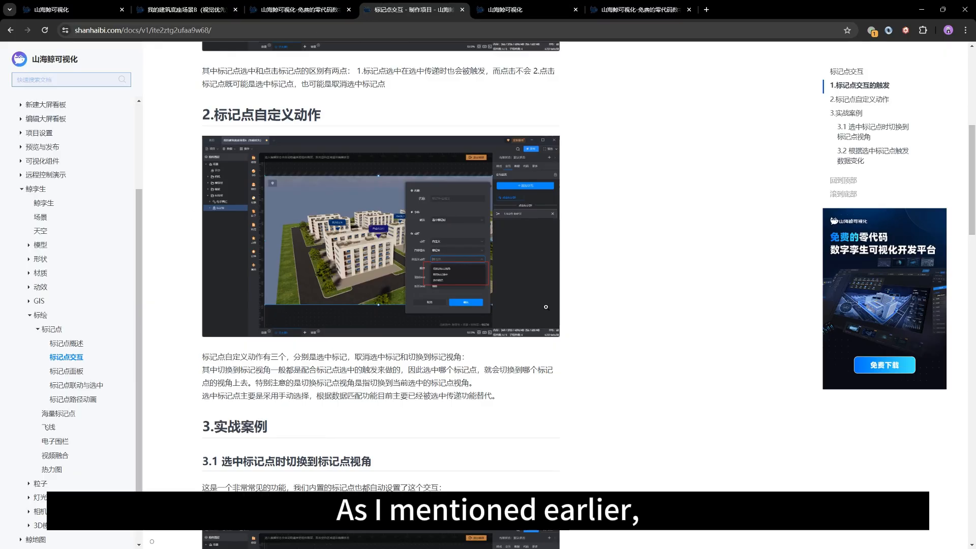
scroll(401, 269, down, 10)
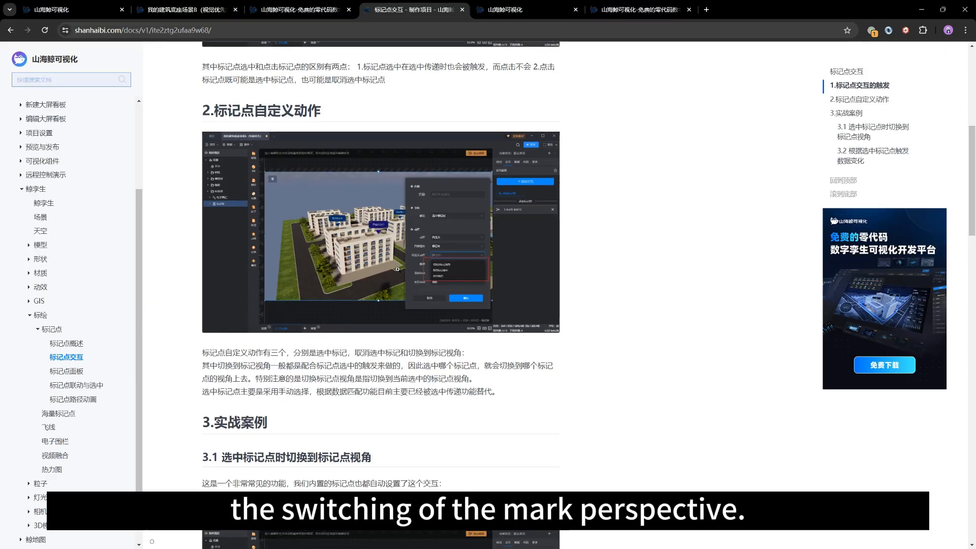
Step: Examine section 3.2 on triggering data changes from the selected marker, including the {:payload.row.标记点 ID} parameter
scroll(401, 269, down, 4)
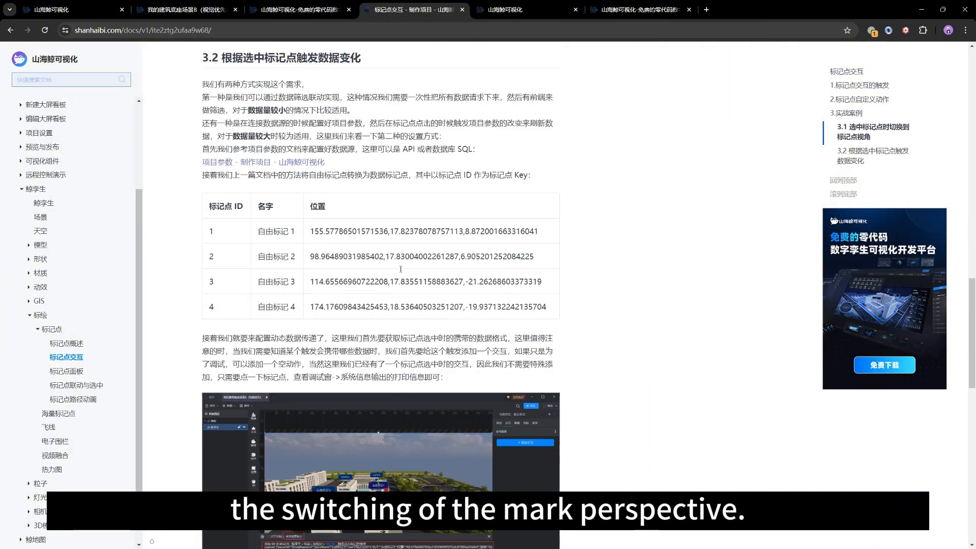
scroll(440, 284, down, 3)
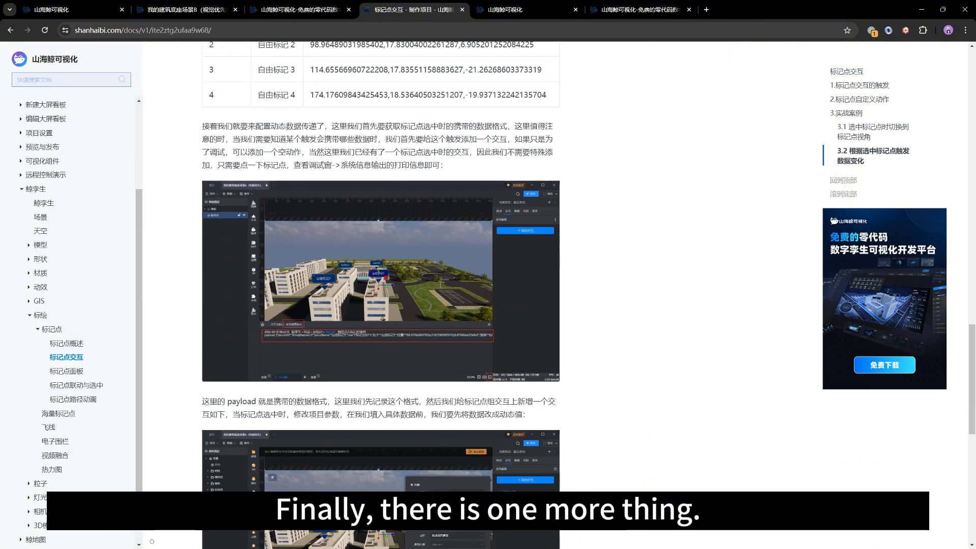
scroll(440, 284, down, 3)
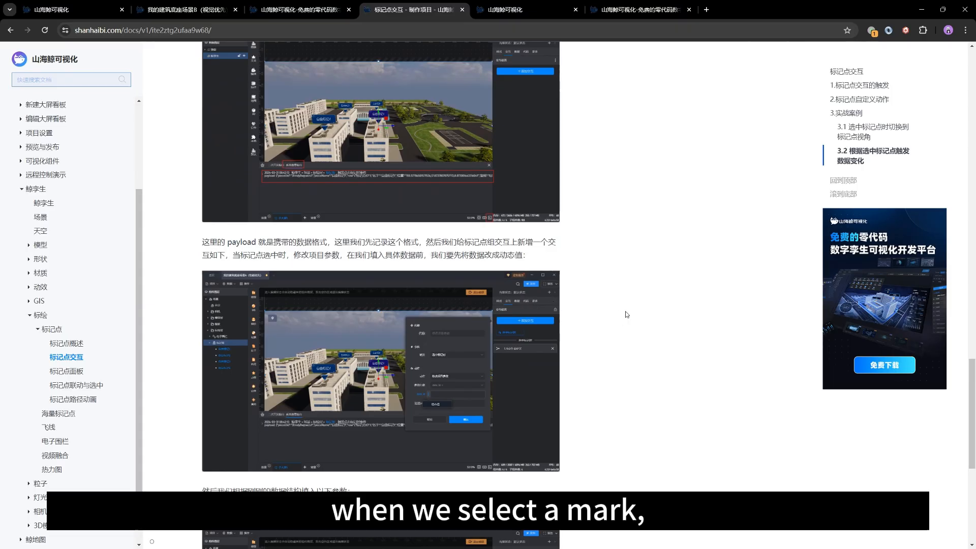
scroll(626, 314, down, 2)
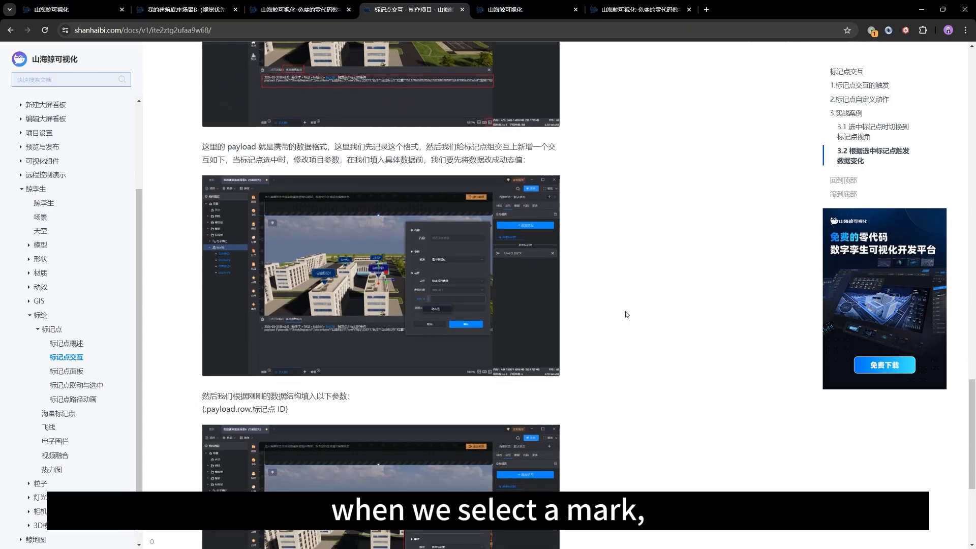
scroll(626, 314, down, 2)
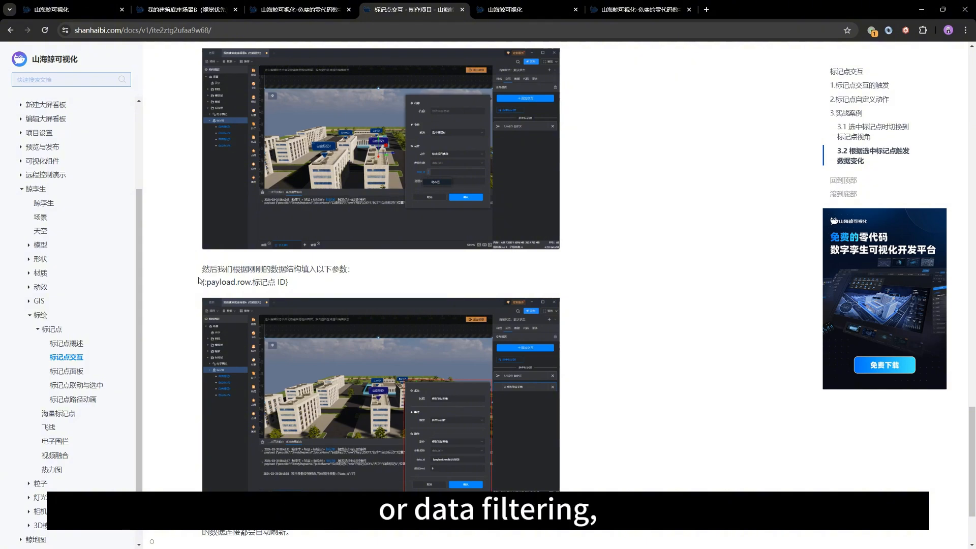
mouse_move(198, 281)
mouse_down()
mouse_move(319, 285)
mouse_move(191, 268)
mouse_up()
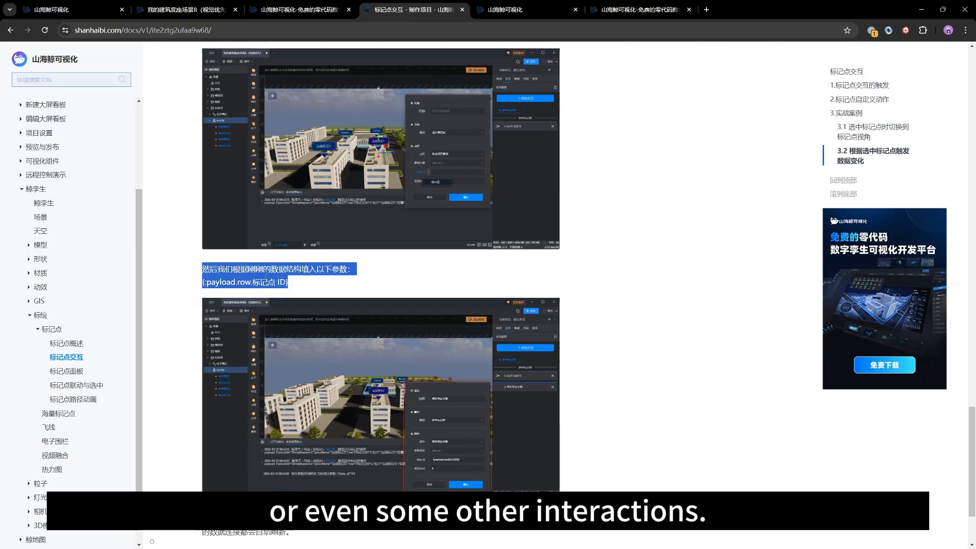
click(328, 280)
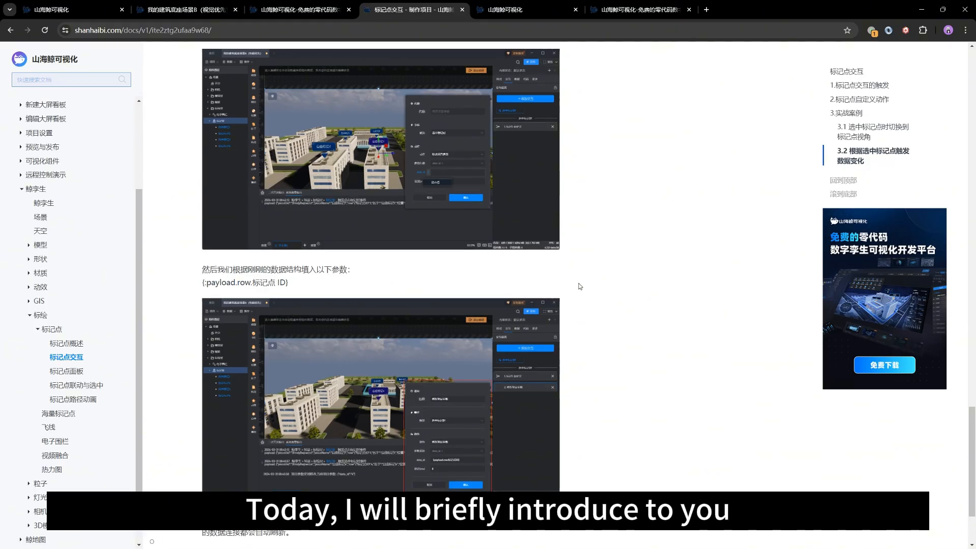
scroll(578, 283, up, 4)
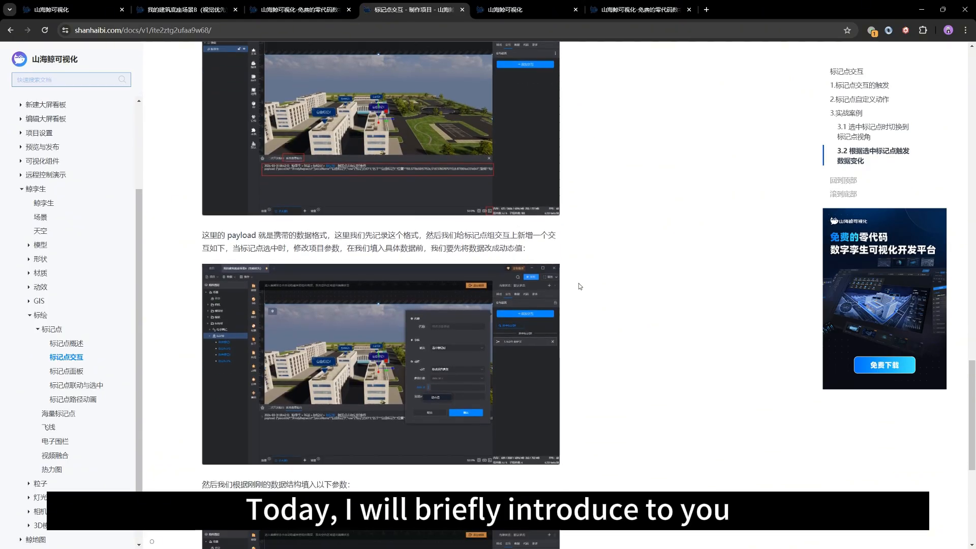
scroll(578, 282, down, 2)
scroll(319, 399, down, 2)
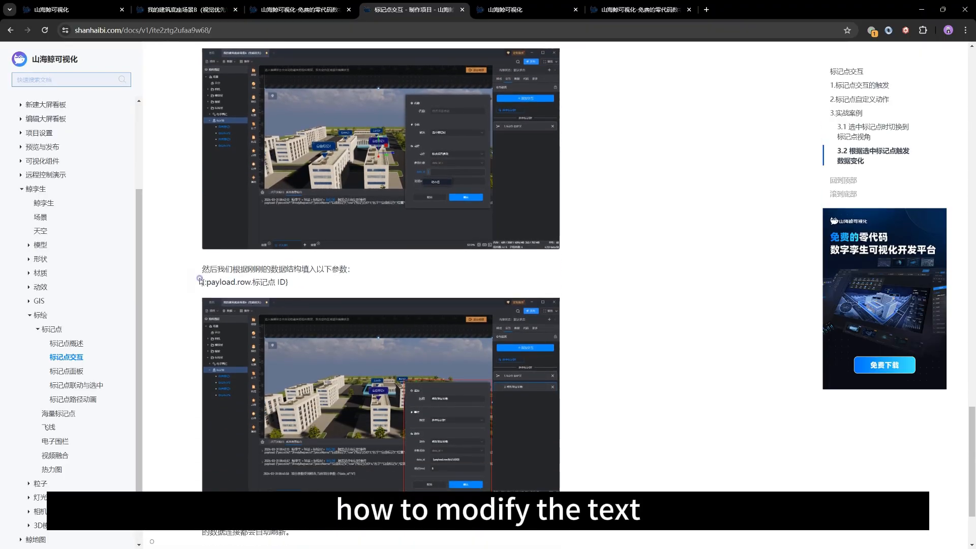
drag(201, 281, 319, 288)
click(319, 287)
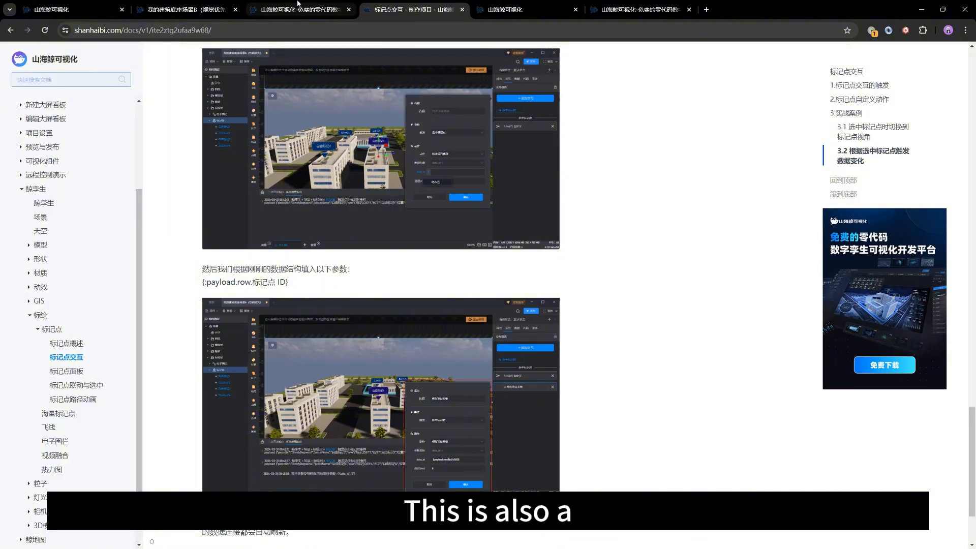
Step: Return to the building scene project and test the view switching by selecting the markers 自由标记2 and 修改后
click(298, 8)
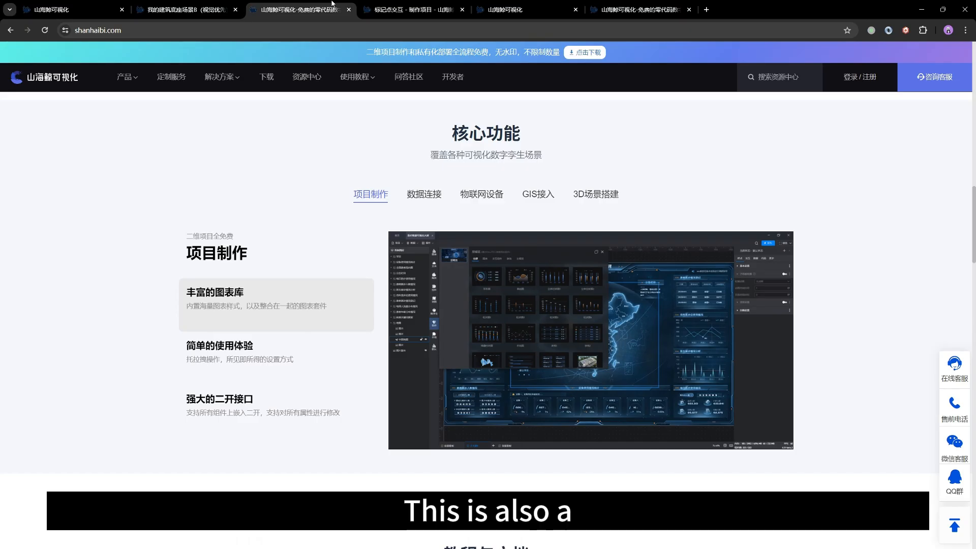
click(212, 6)
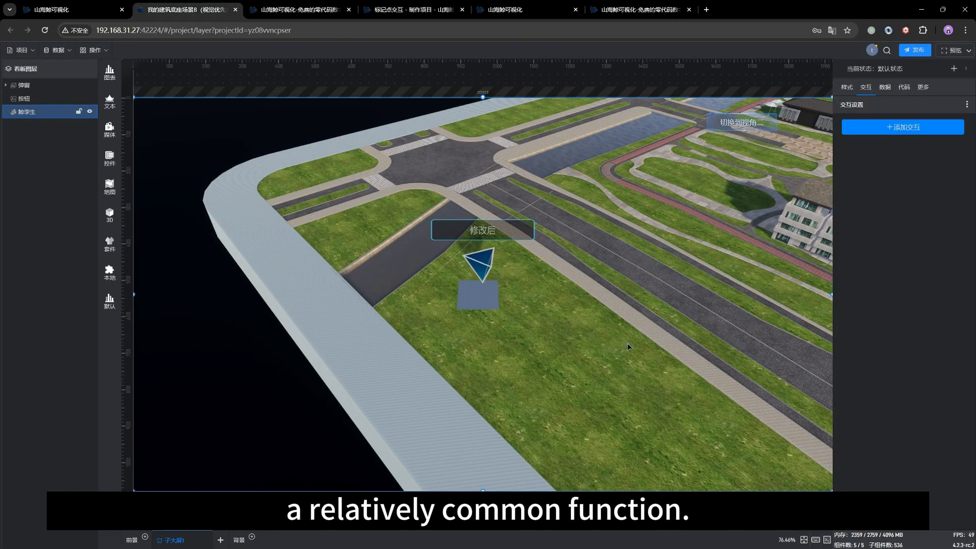
mouse_move(628, 343)
mouse_down()
mouse_move(601, 328)
mouse_move(625, 322)
mouse_up()
scroll(624, 322, down, 10)
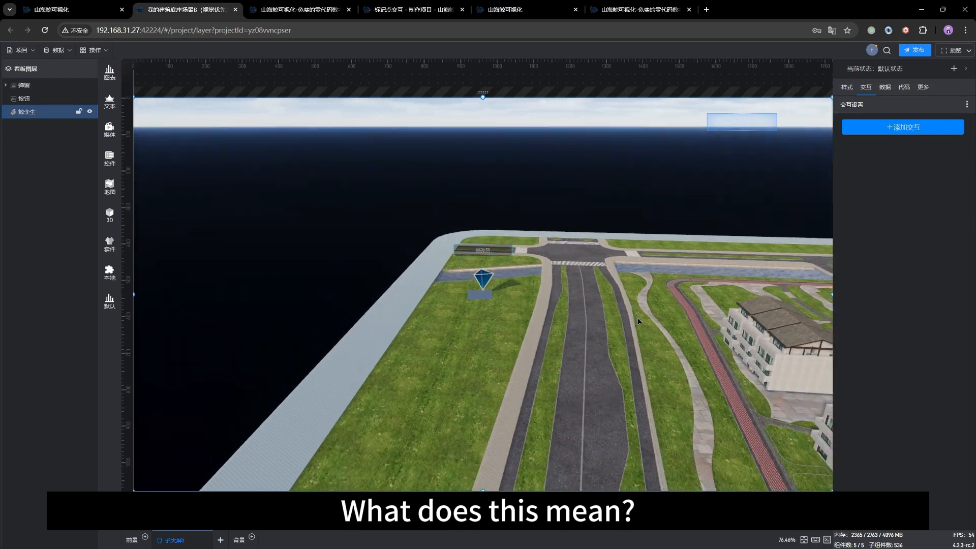
scroll(643, 379, down, 3)
right_drag(643, 378, 512, 342)
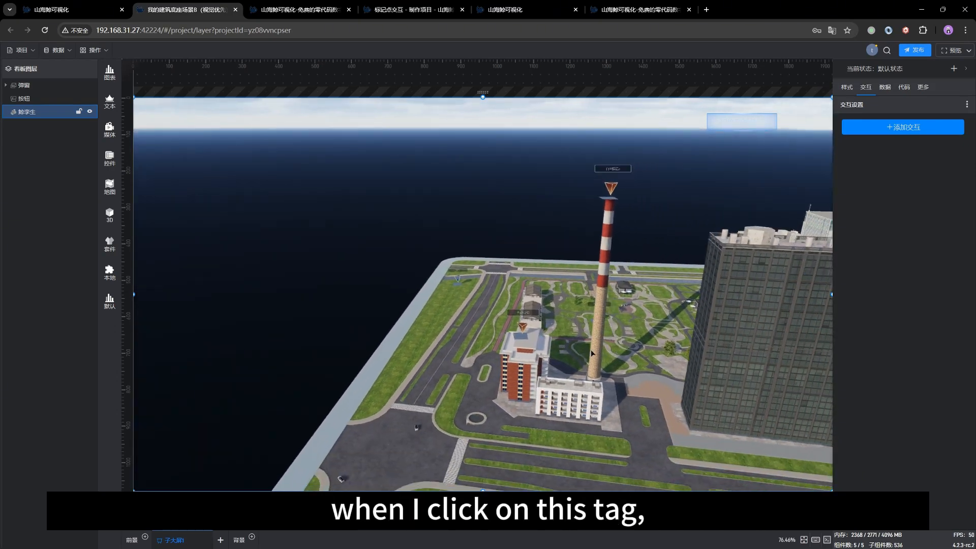
scroll(512, 342, up, 6)
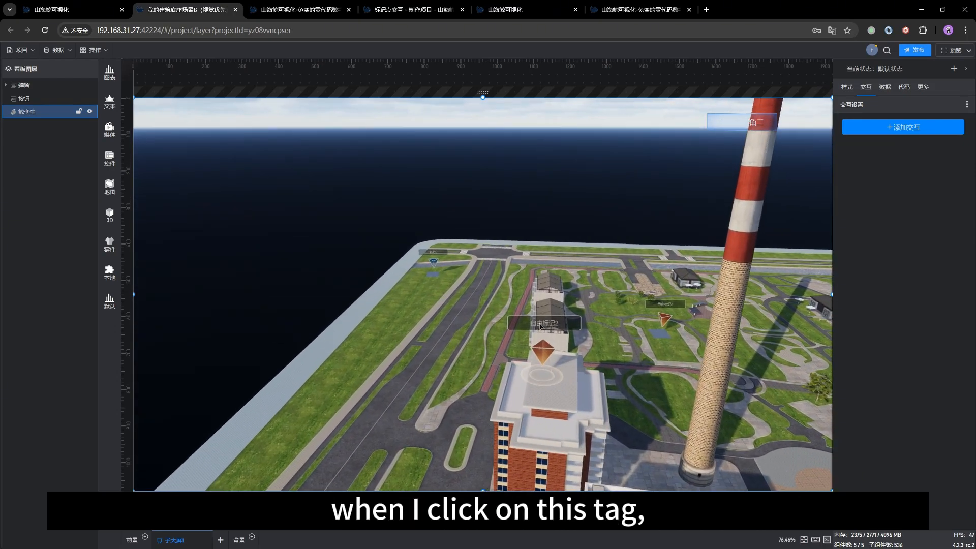
click(540, 327)
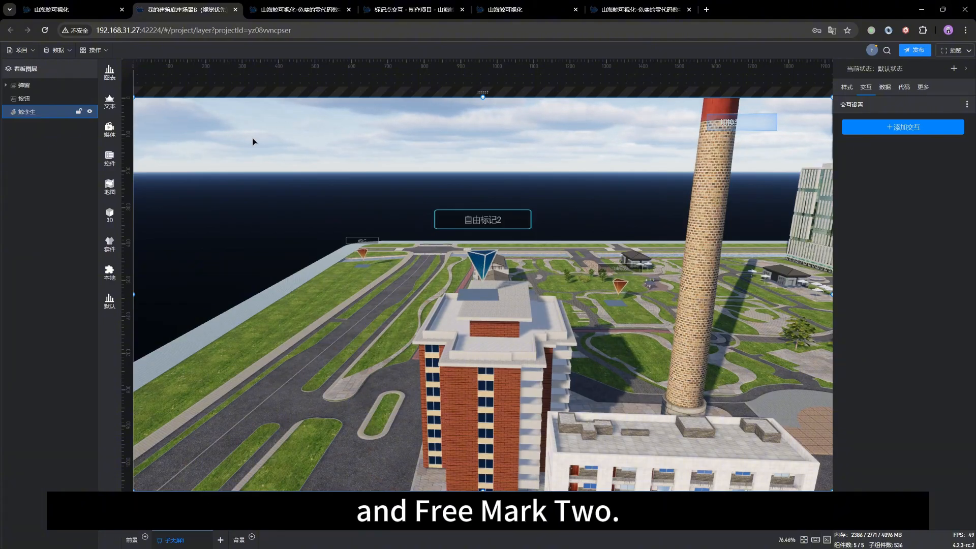
click(363, 242)
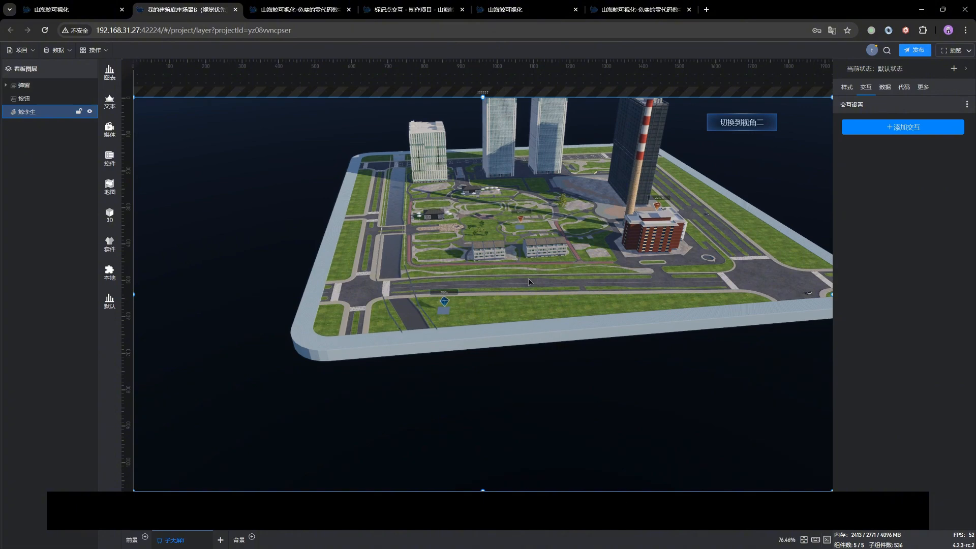
Step: Search the components for 文本, add a 基础单行文本 component, and place it over the dark area in the canvas's upper-left corner
key(ctrl+f)
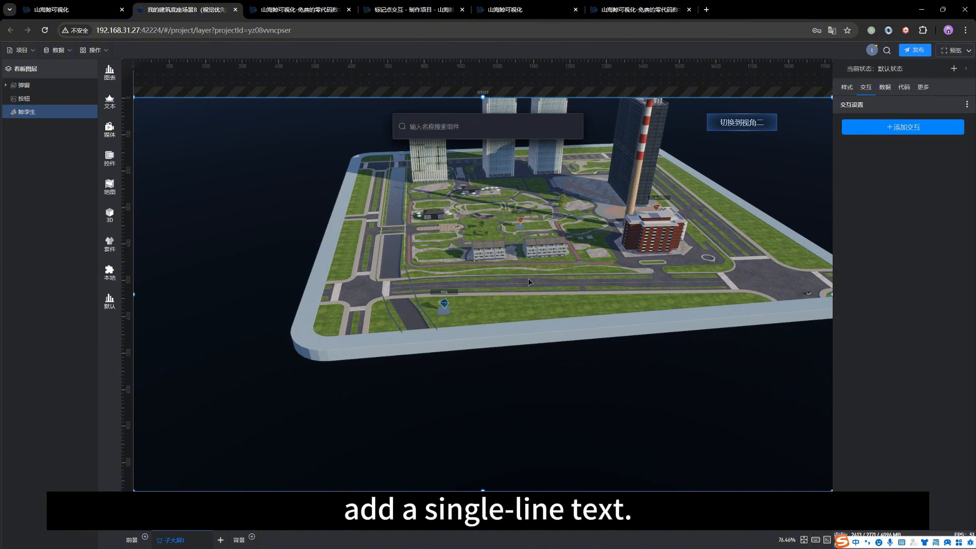
text(文本)
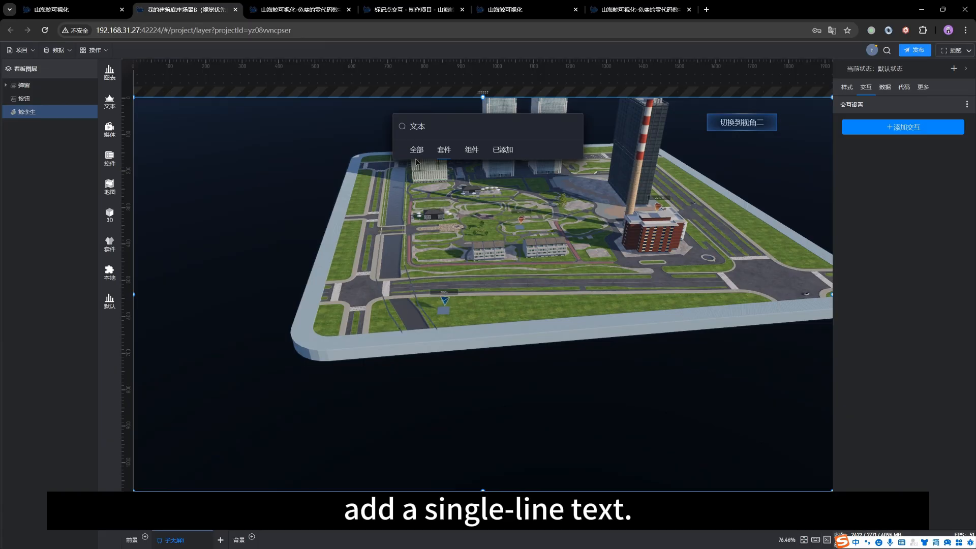
click(415, 151)
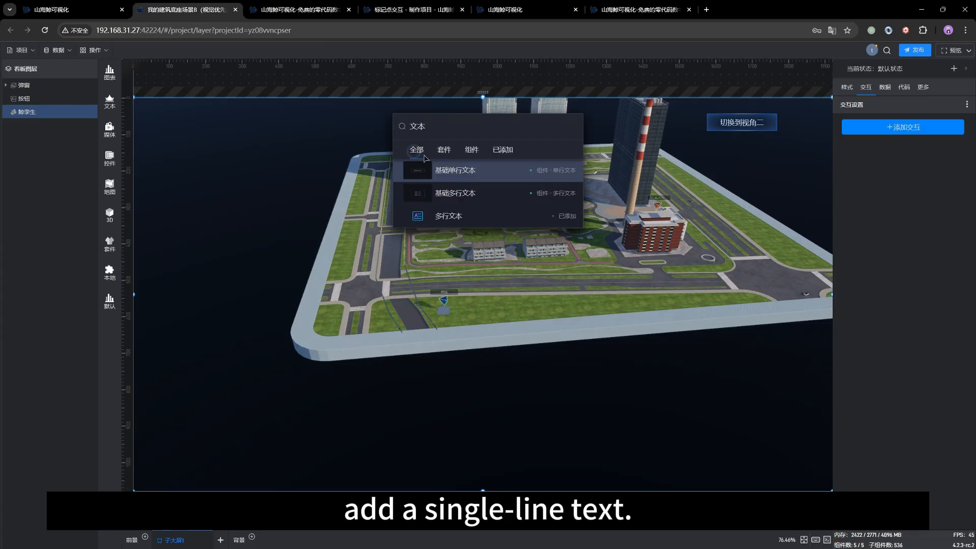
click(468, 175)
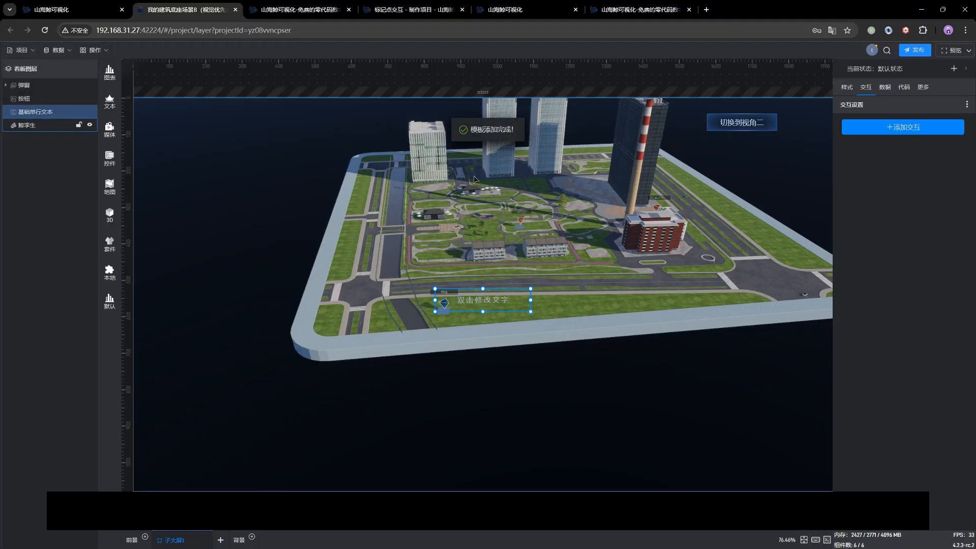
drag(485, 307, 204, 140)
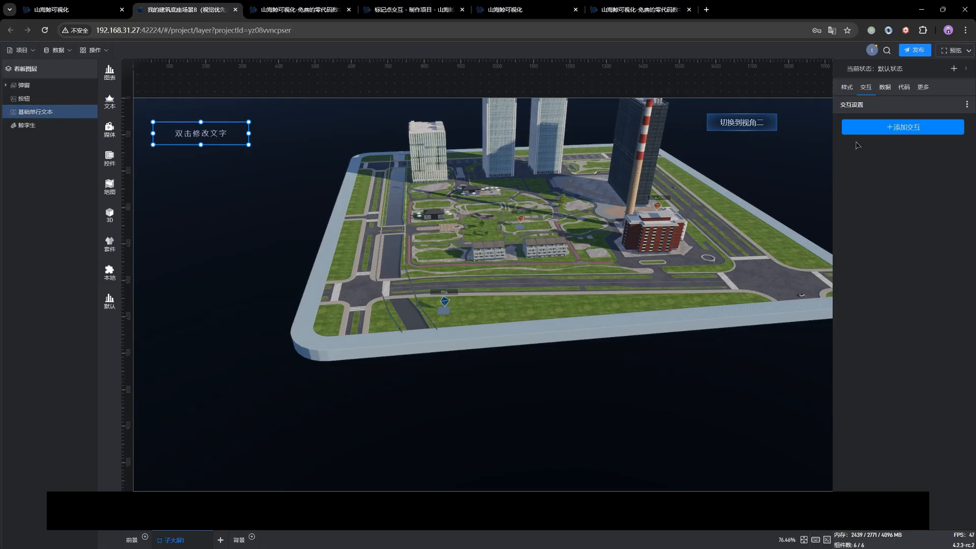
Step: Enable the single-line text's background and set its color to white #FFFFFFCD with an opacity of 0.81
click(847, 88)
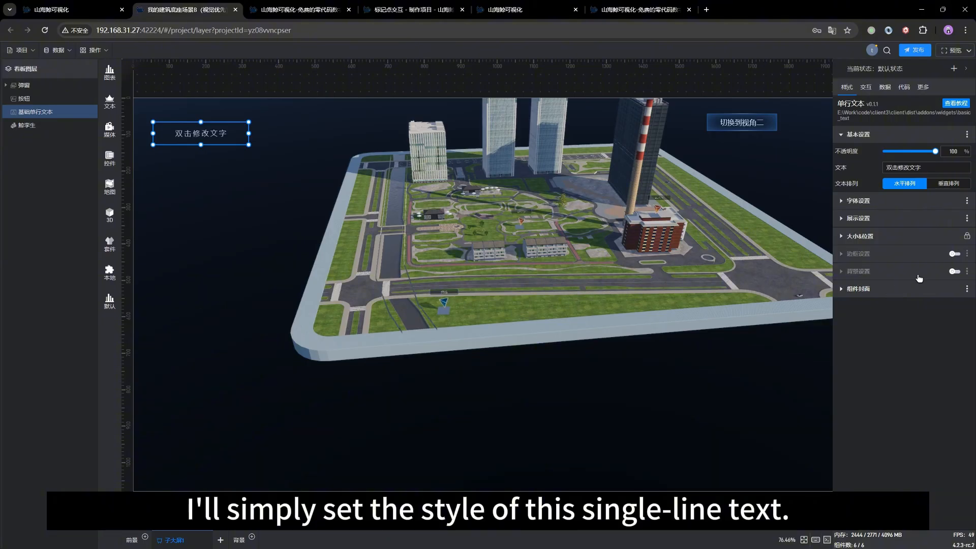
click(954, 272)
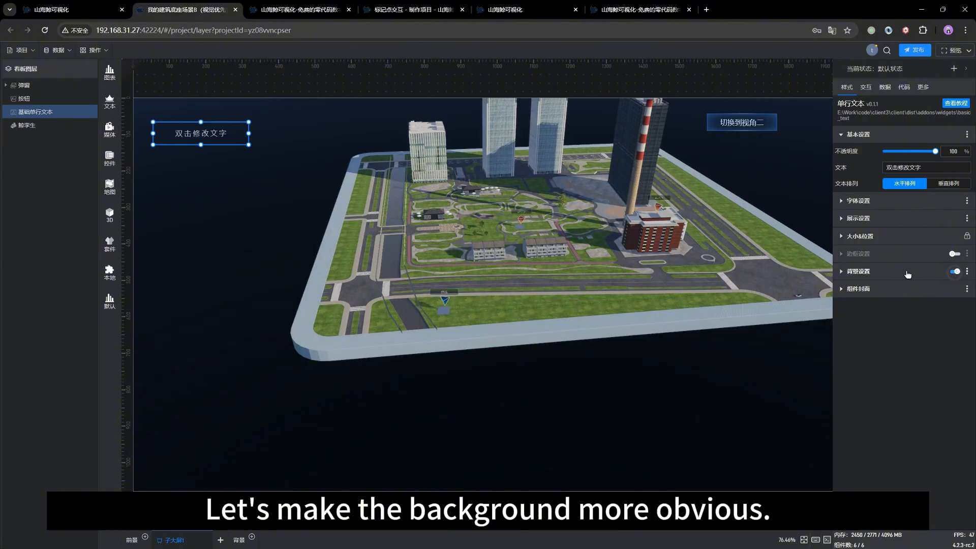
click(894, 274)
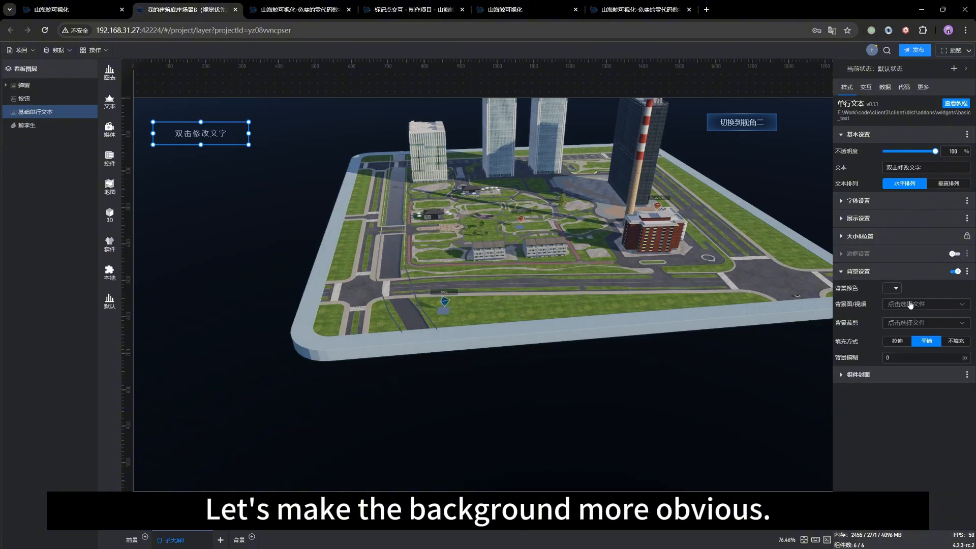
click(902, 292)
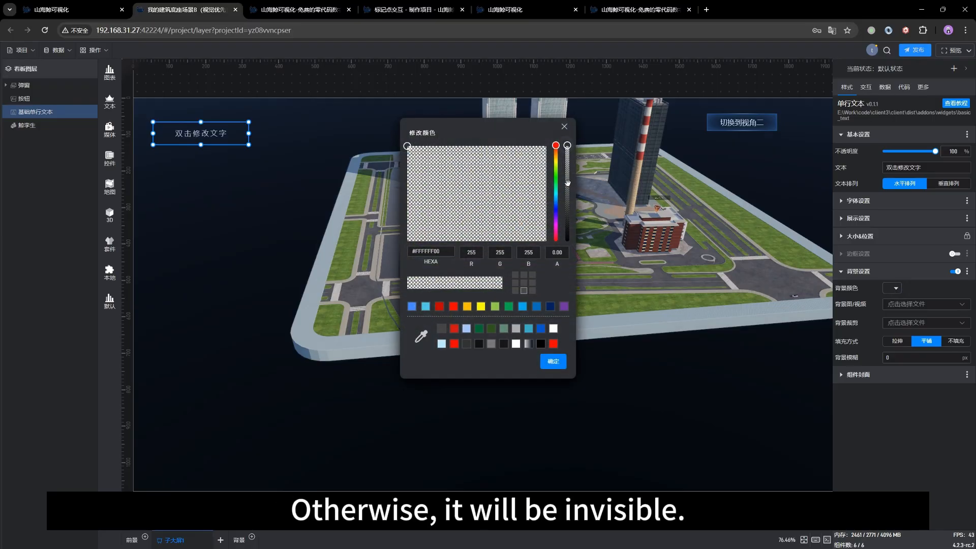
click(565, 213)
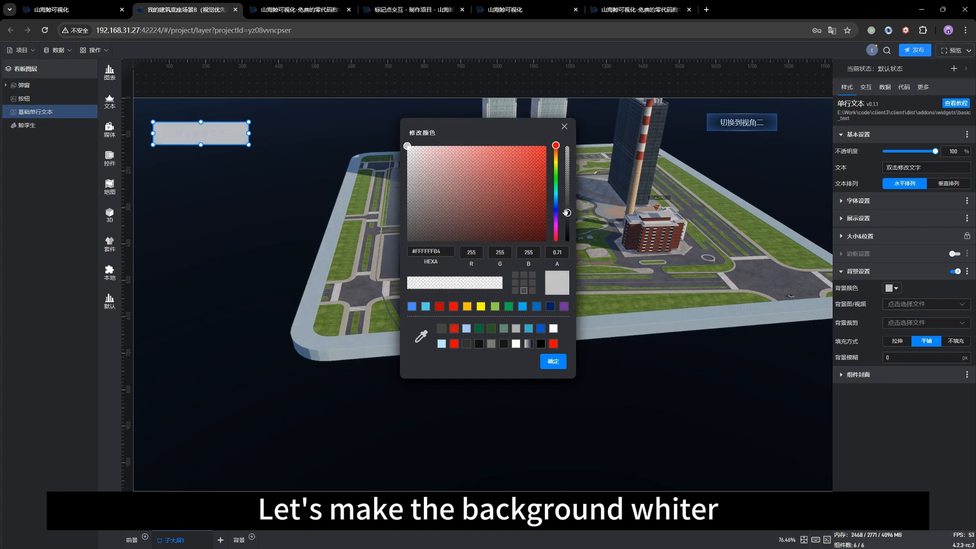
drag(565, 215, 566, 222)
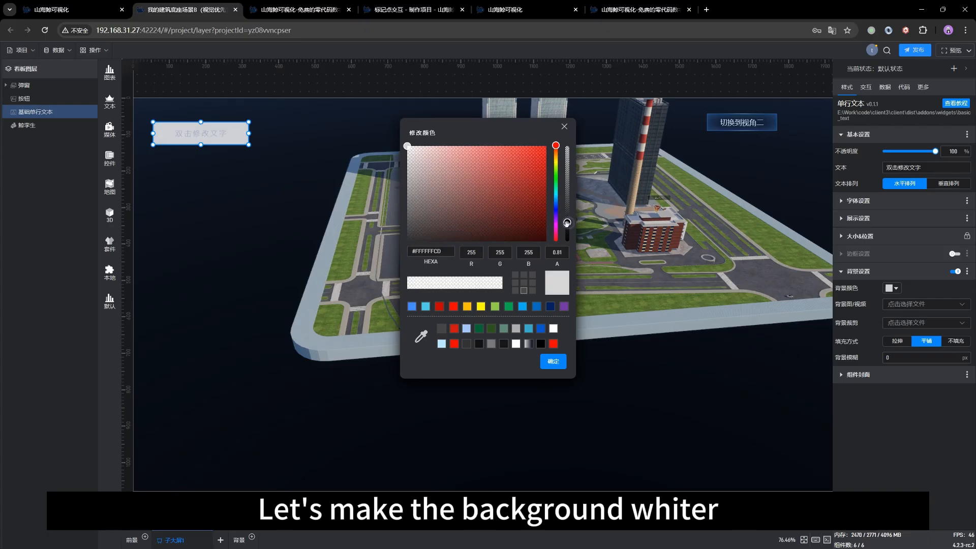
click(553, 362)
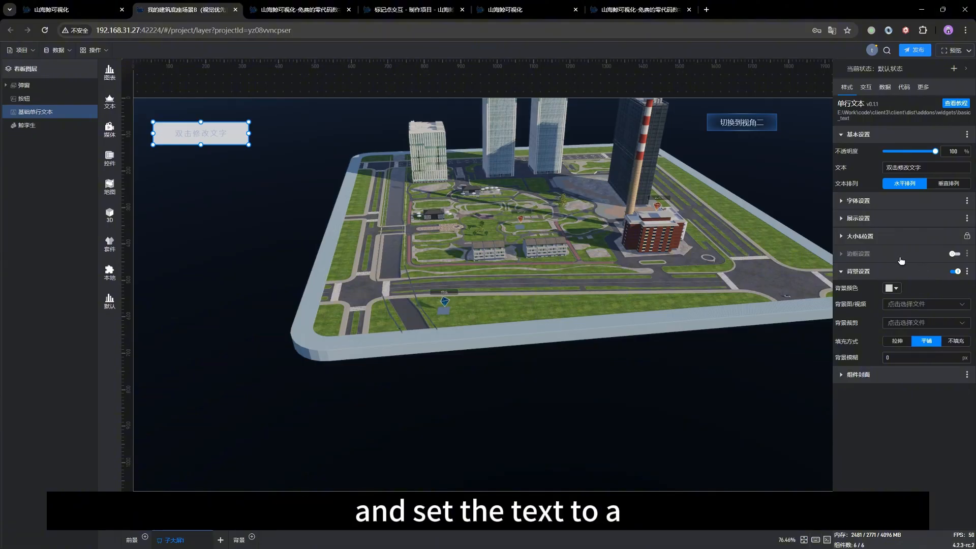
Step: Set the single-line text's font color to near-black #010208FF
click(866, 203)
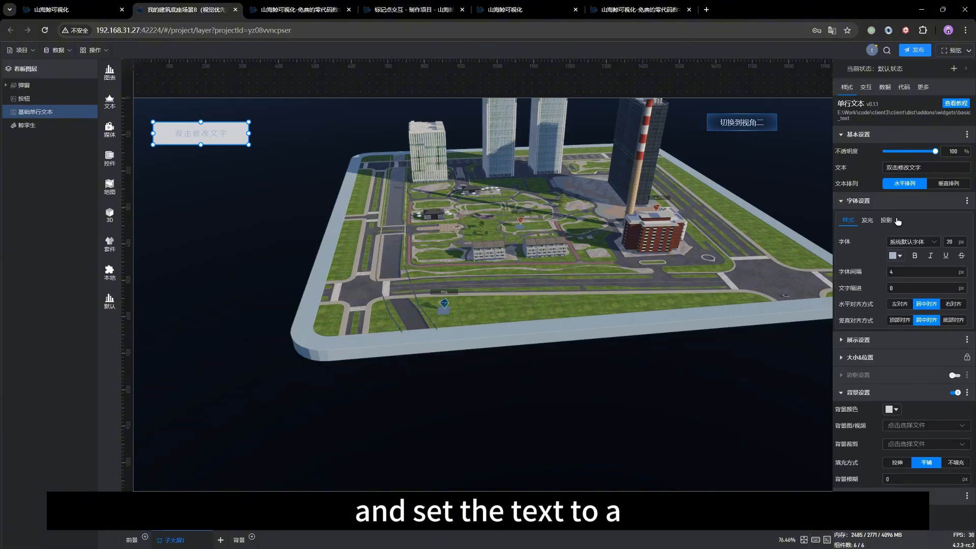
click(893, 254)
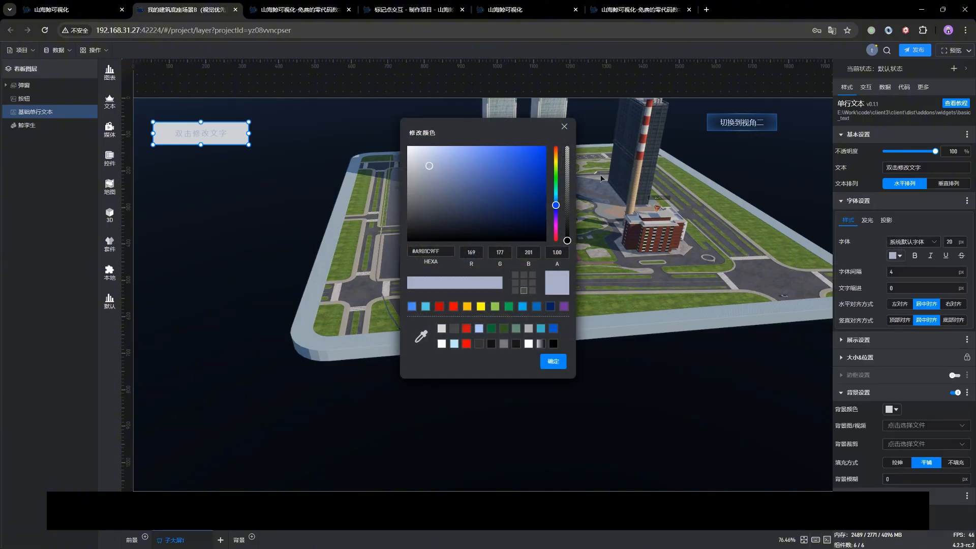
drag(463, 216, 534, 238)
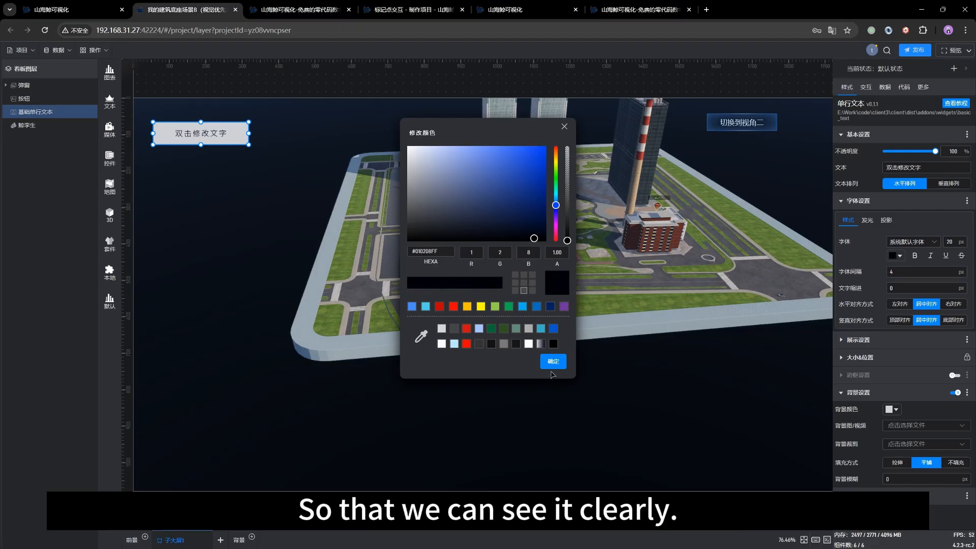
click(553, 361)
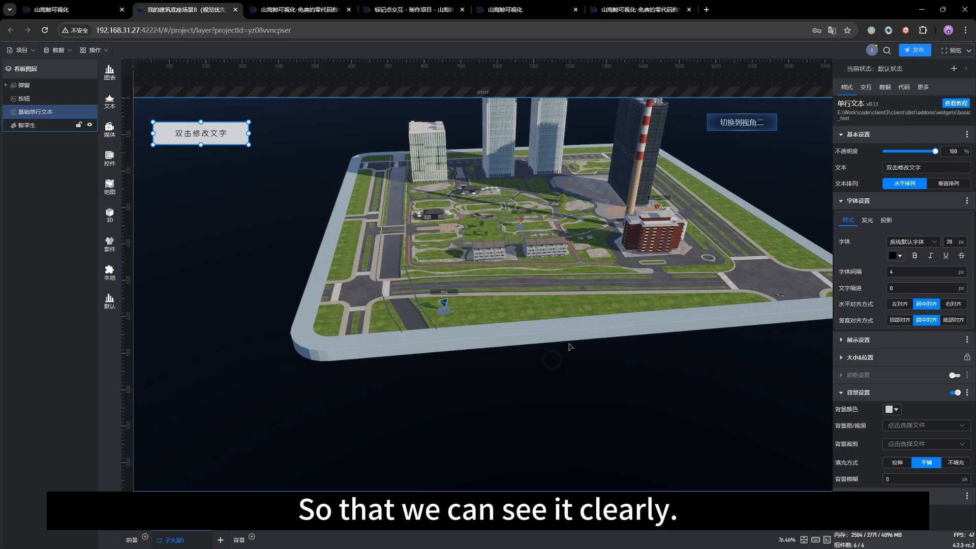
Step: Enter the 鲸孪生 scene's edit mode, expand 标绘层, and select the 标记2 marker group to show its interactions
click(592, 315)
drag(592, 315, 545, 312)
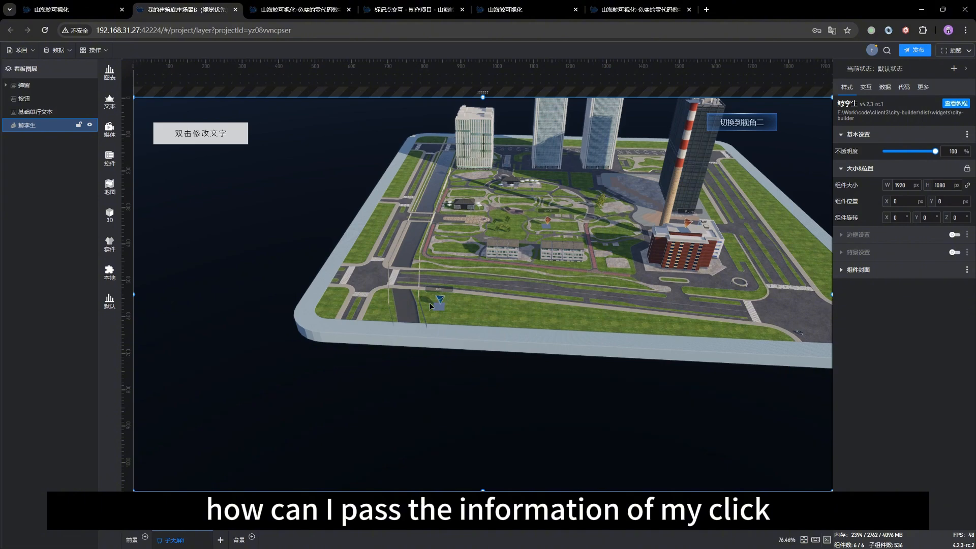
click(211, 144)
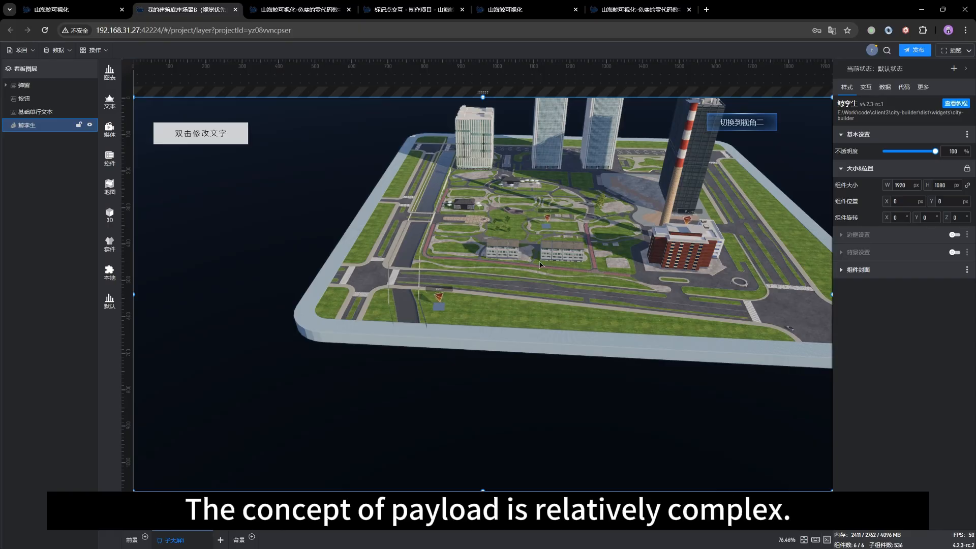
click(872, 90)
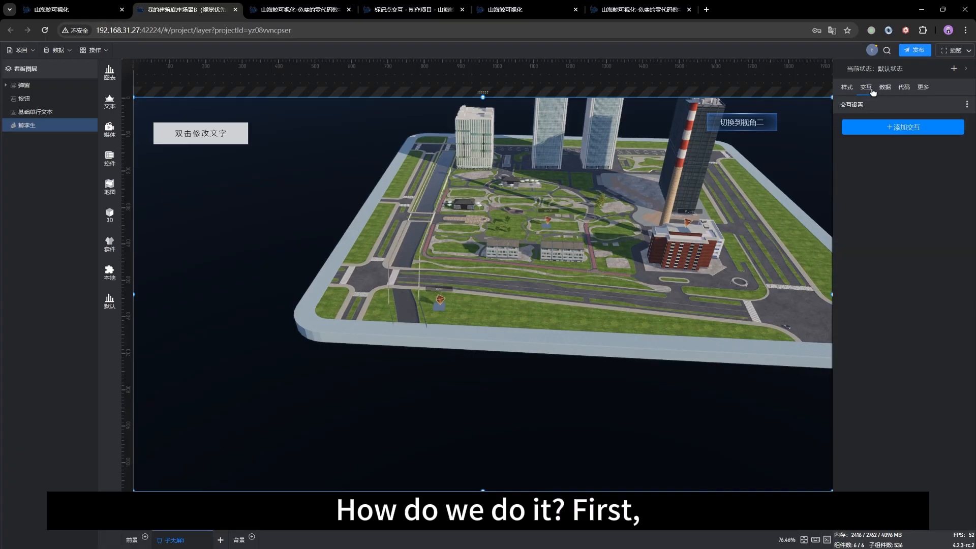
double_click(459, 192)
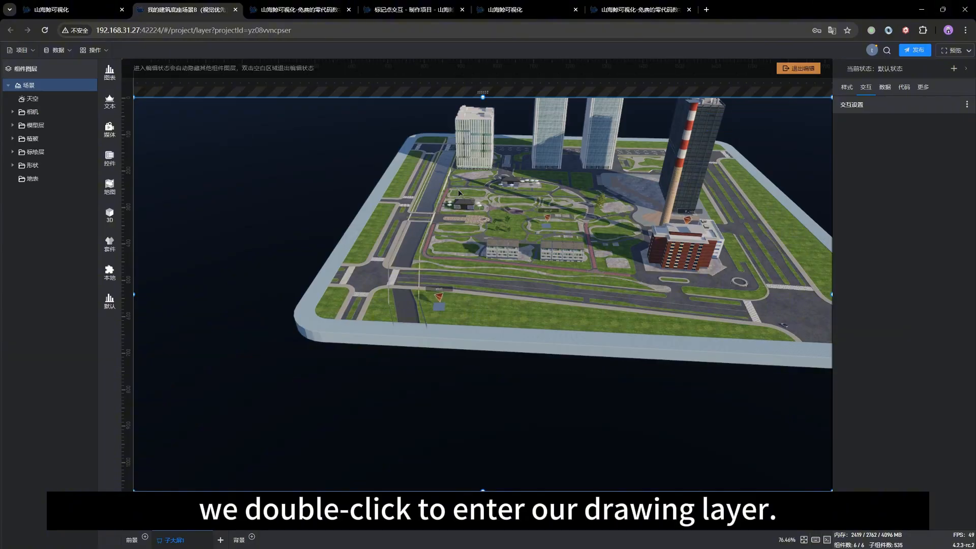
click(12, 153)
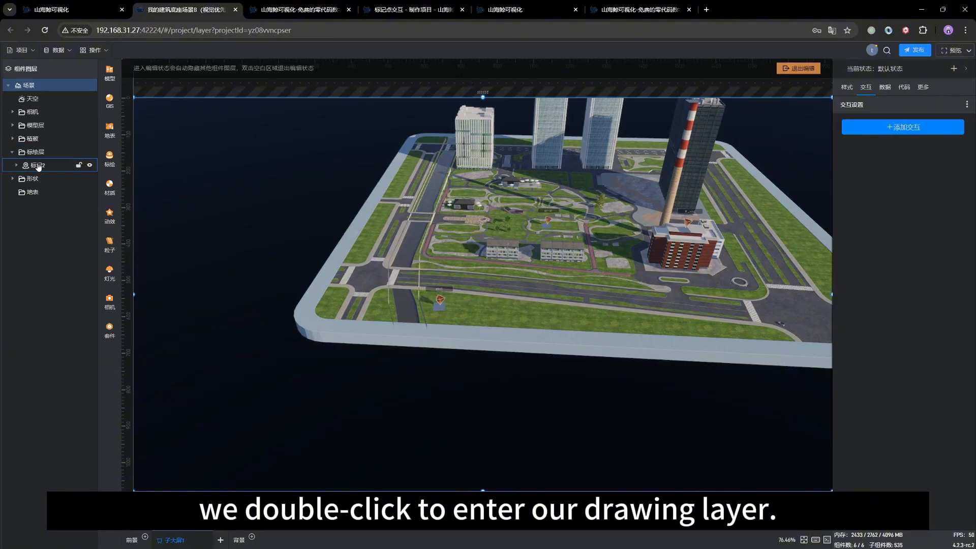
click(39, 165)
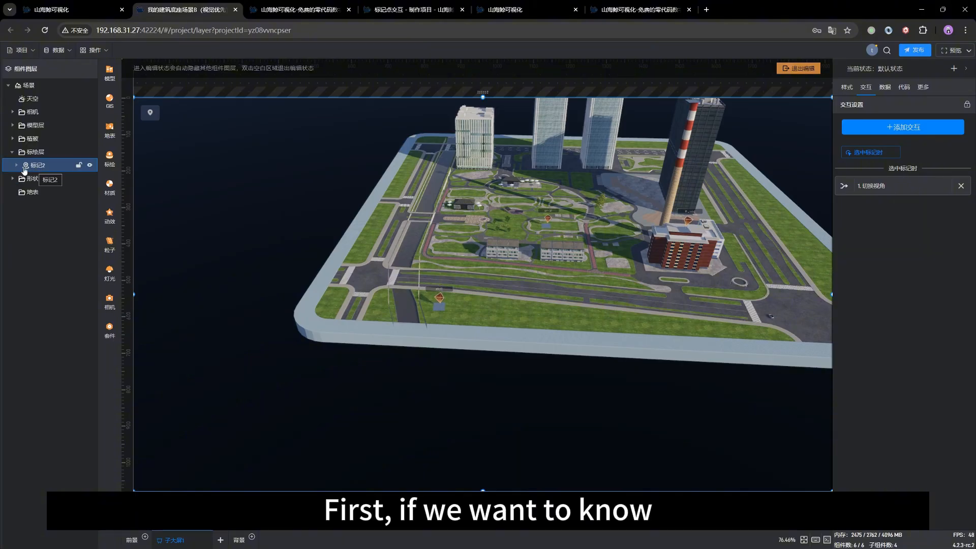
click(440, 292)
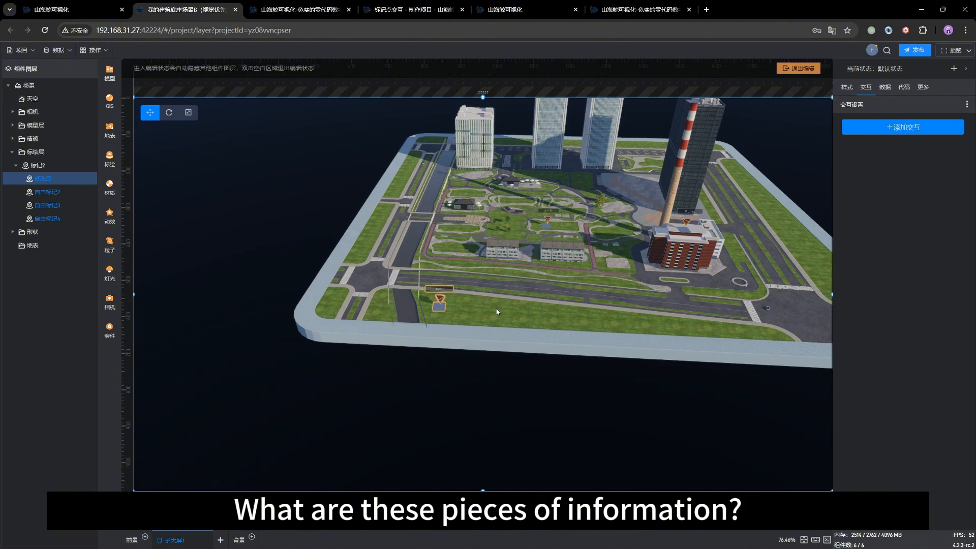
click(37, 164)
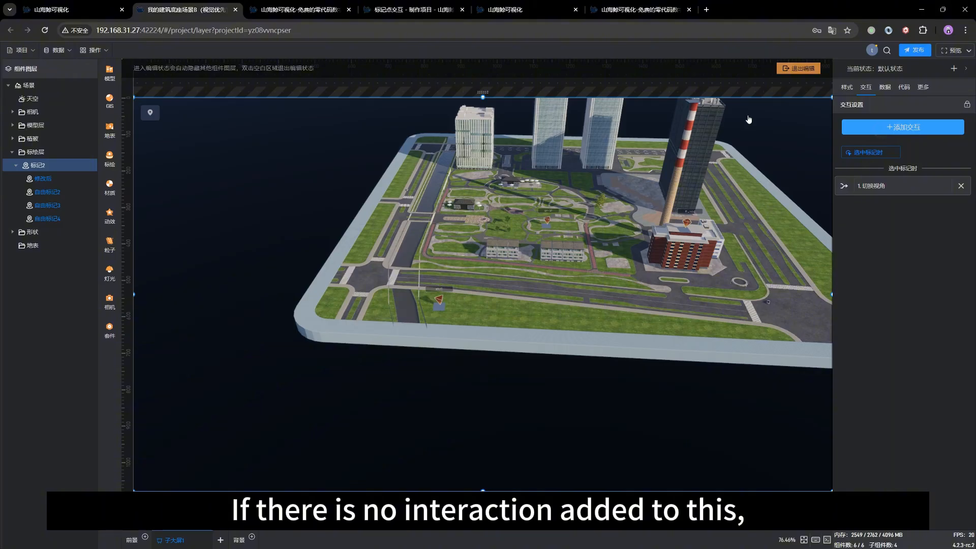
click(887, 128)
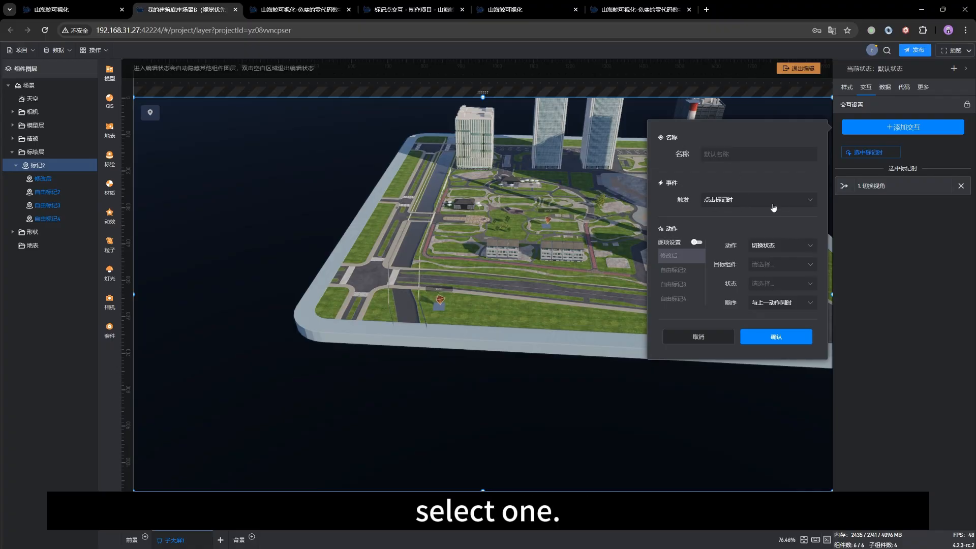
click(757, 200)
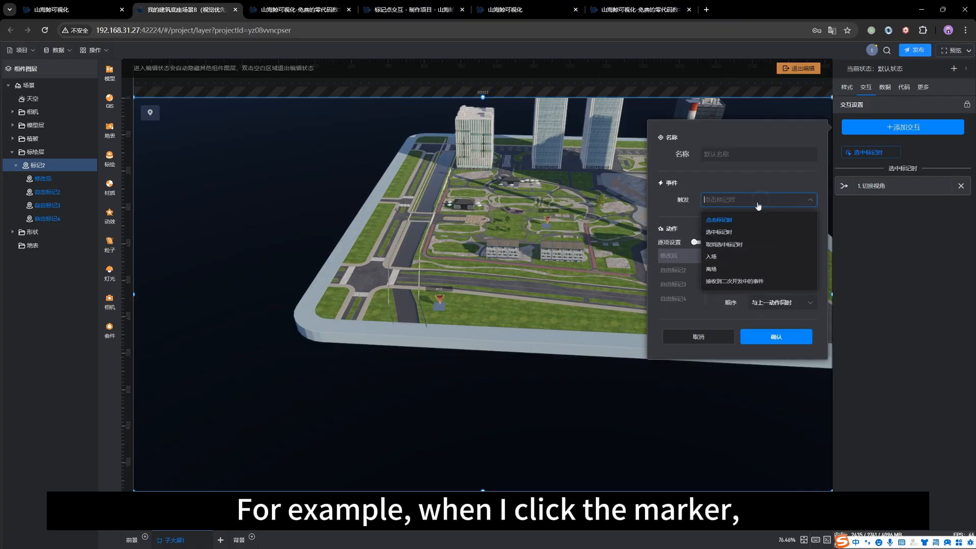
click(717, 232)
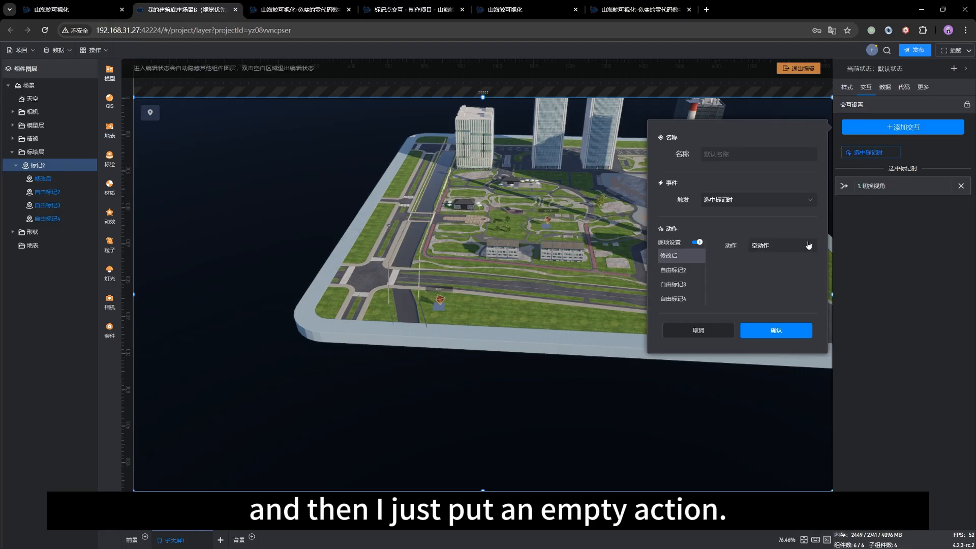
click(696, 241)
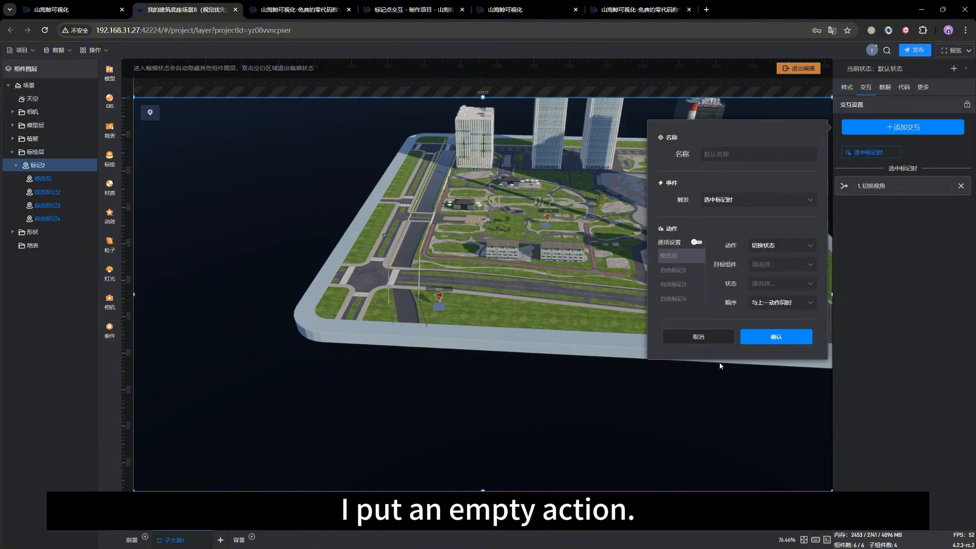
click(683, 334)
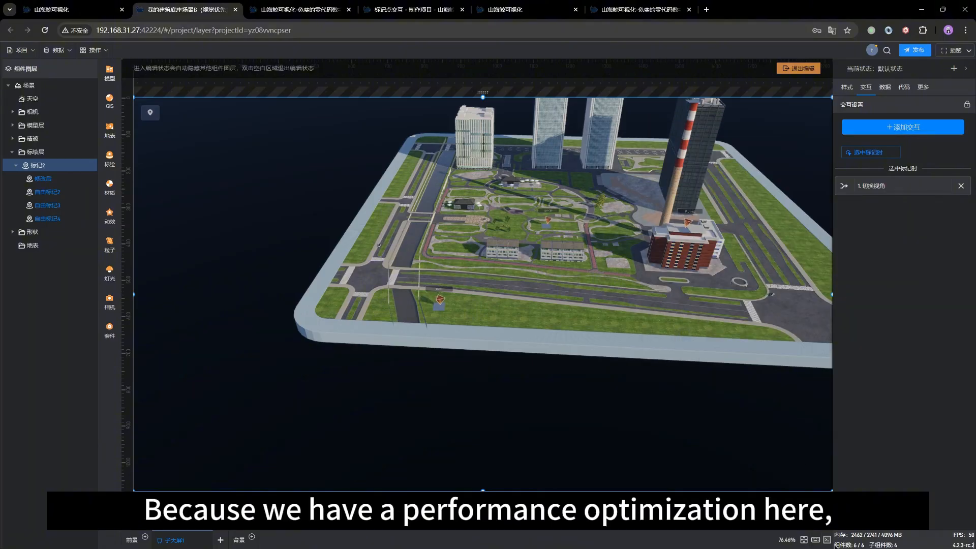
Step: Open the 系统信息输出 log, review the recorded marker-selection events, and clear the existing entries
click(829, 540)
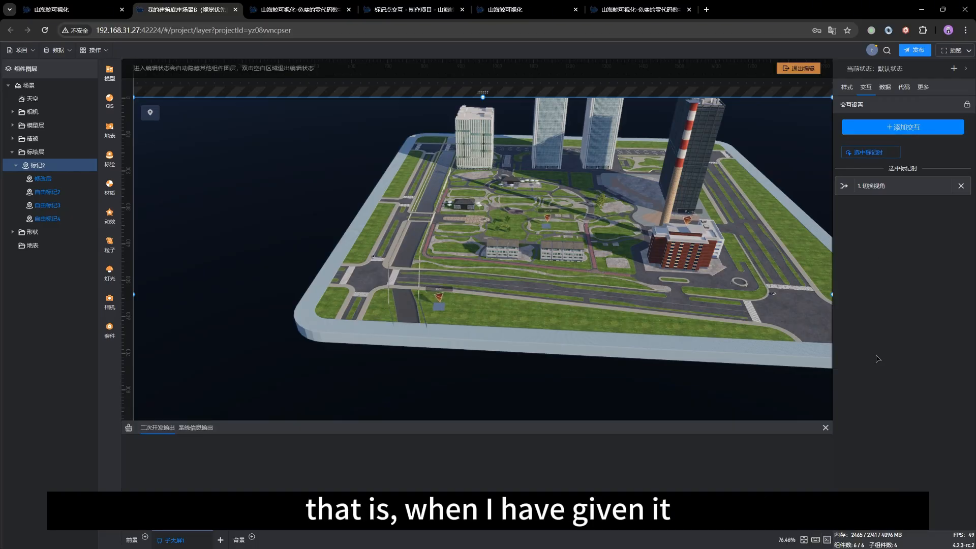
click(212, 426)
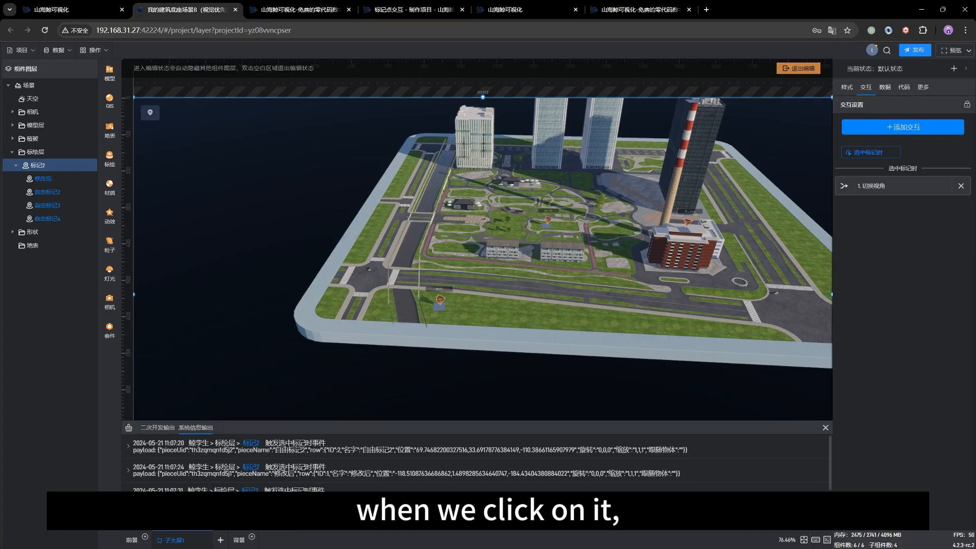
scroll(329, 490, down, 5)
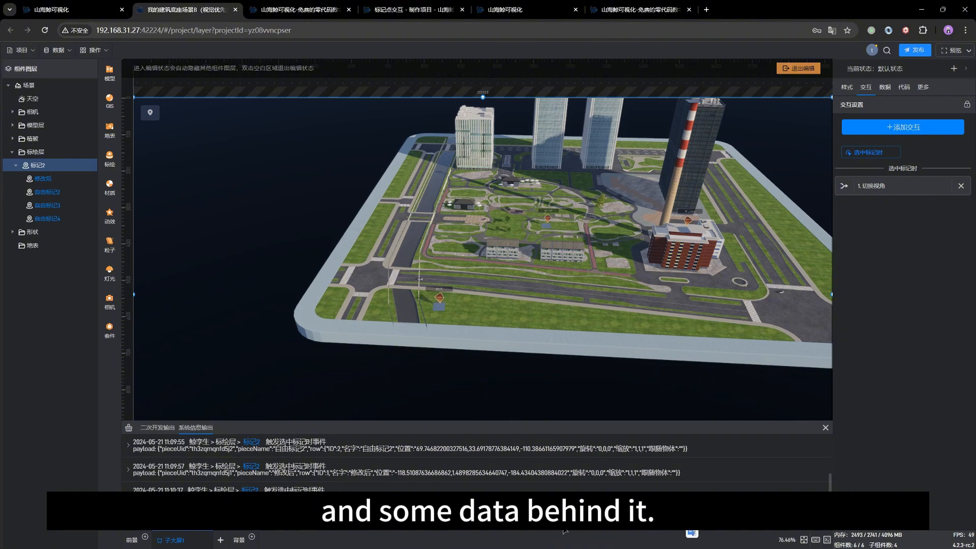
key(ctrl+c)
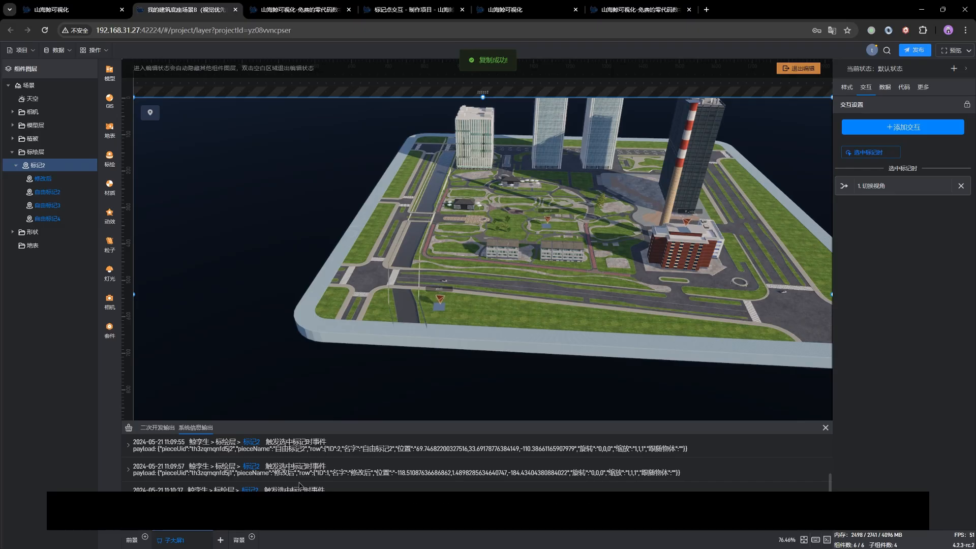
click(128, 428)
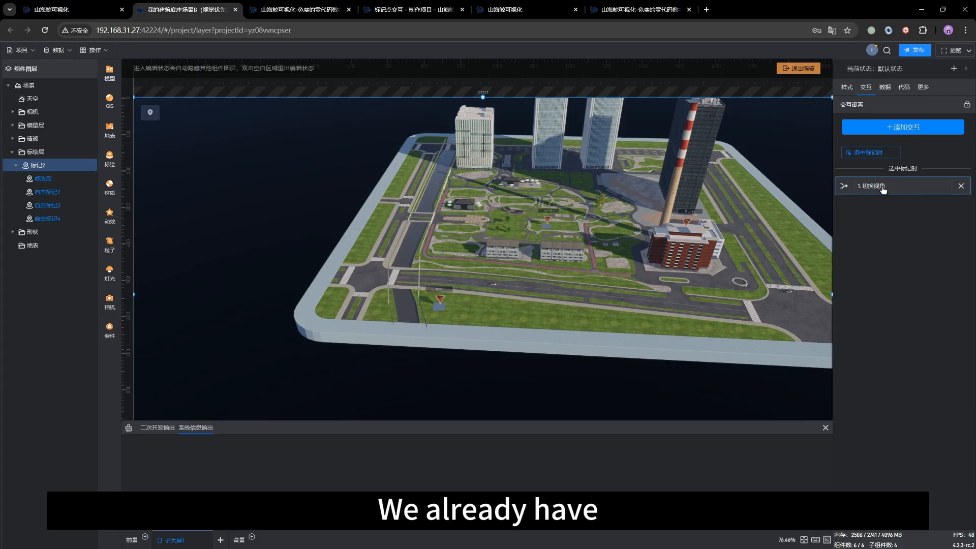
Step: Exit scene editing and select the 修改后 marker in the scene to log its selection event
click(438, 288)
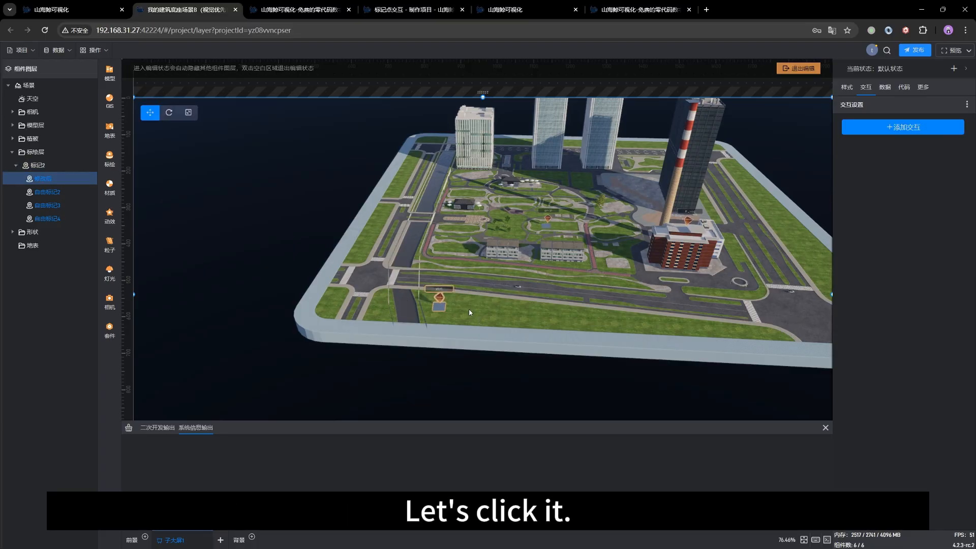
click(791, 72)
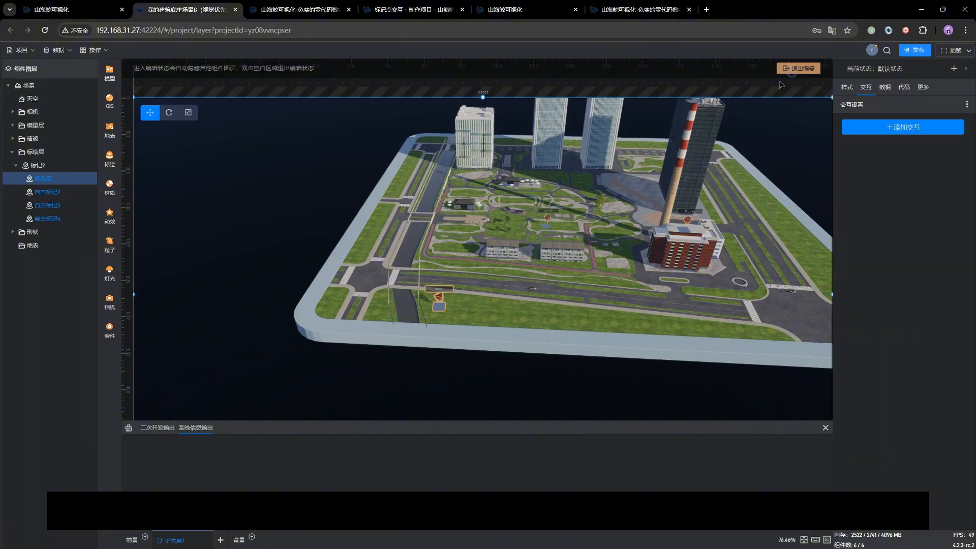
click(440, 296)
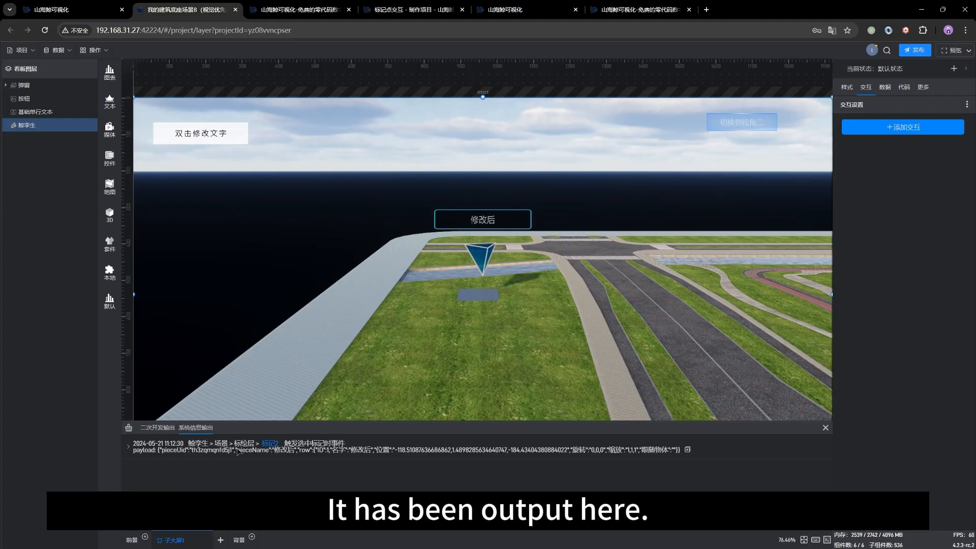
Step: Examine the logged 选中标记时 event and its payload, focusing on the pieceName and row 名字 fields
drag(283, 443, 346, 444)
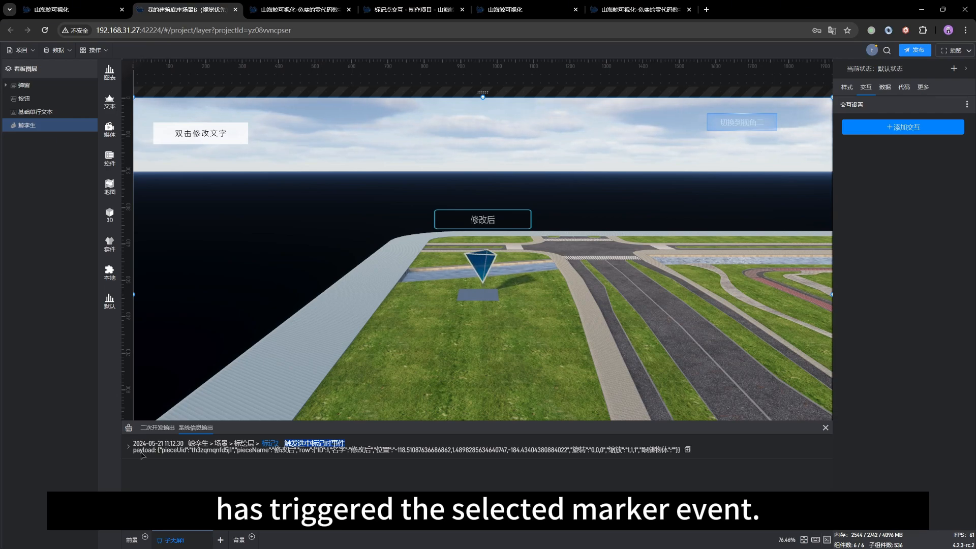
drag(133, 454, 609, 451)
click(757, 438)
double_click(757, 438)
click(757, 439)
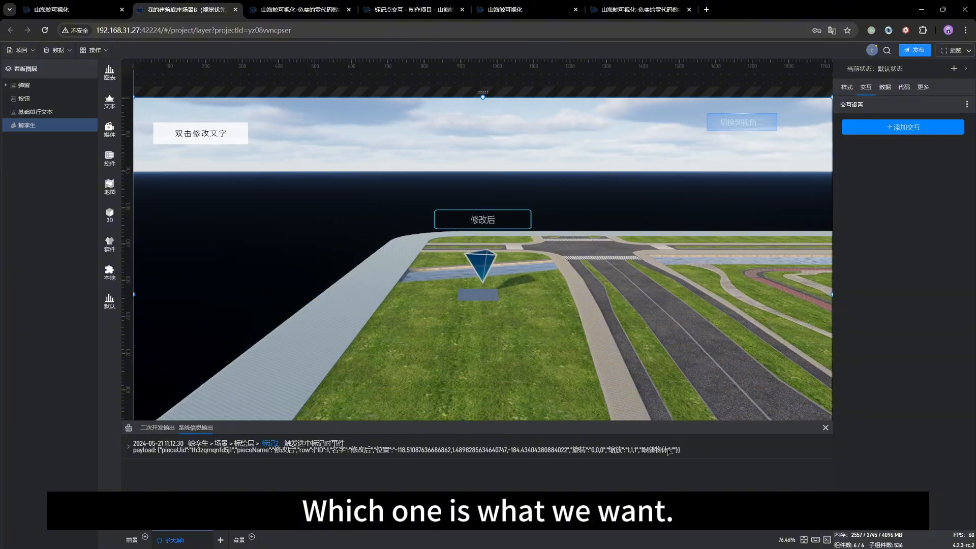
triple_click(698, 449)
click(390, 487)
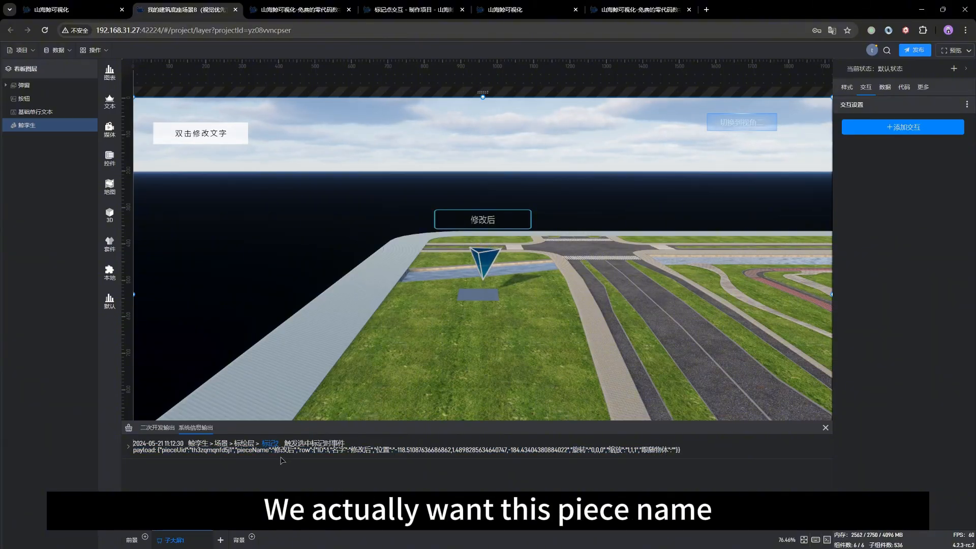
drag(246, 450, 268, 451)
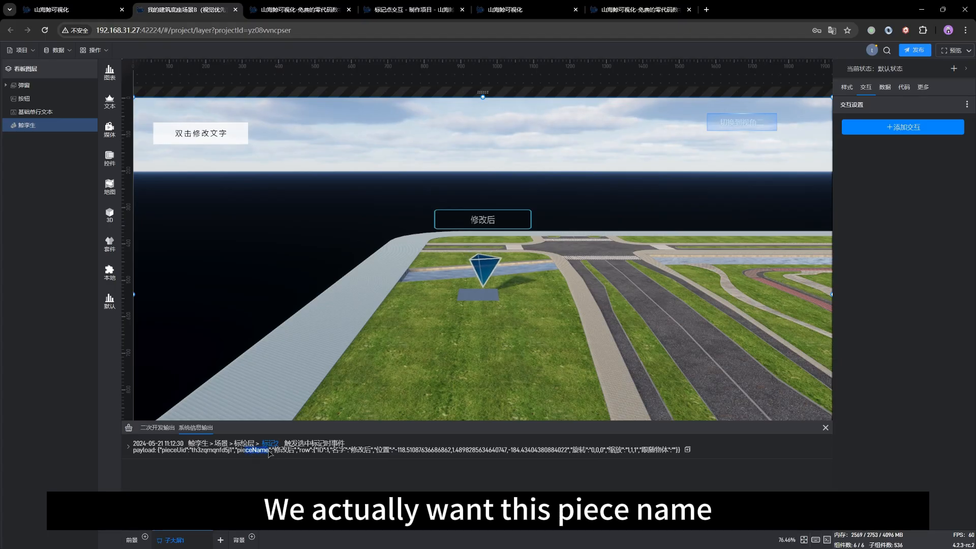
key(ctrl+c)
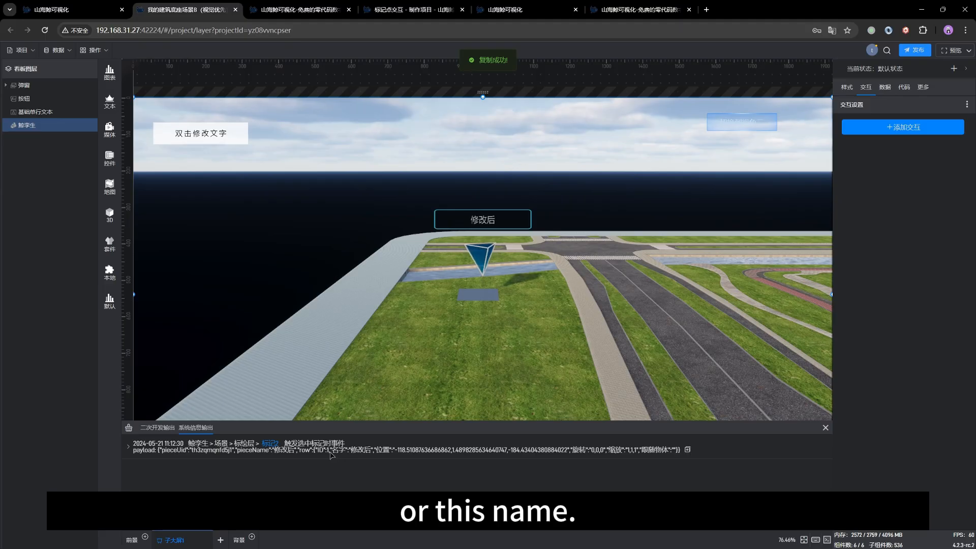
mouse_move(329, 451)
mouse_down()
mouse_move(354, 458)
mouse_move(345, 459)
mouse_up()
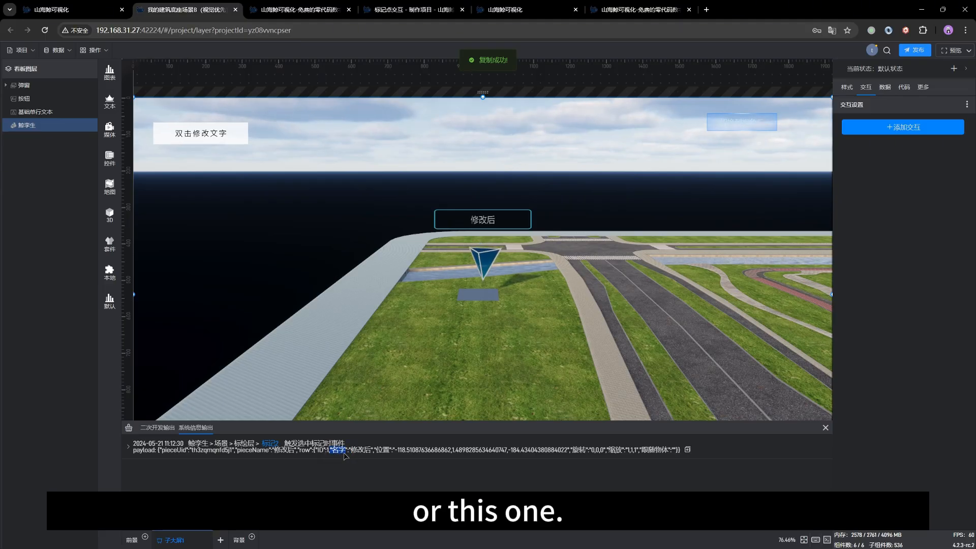
key(ctrl+c)
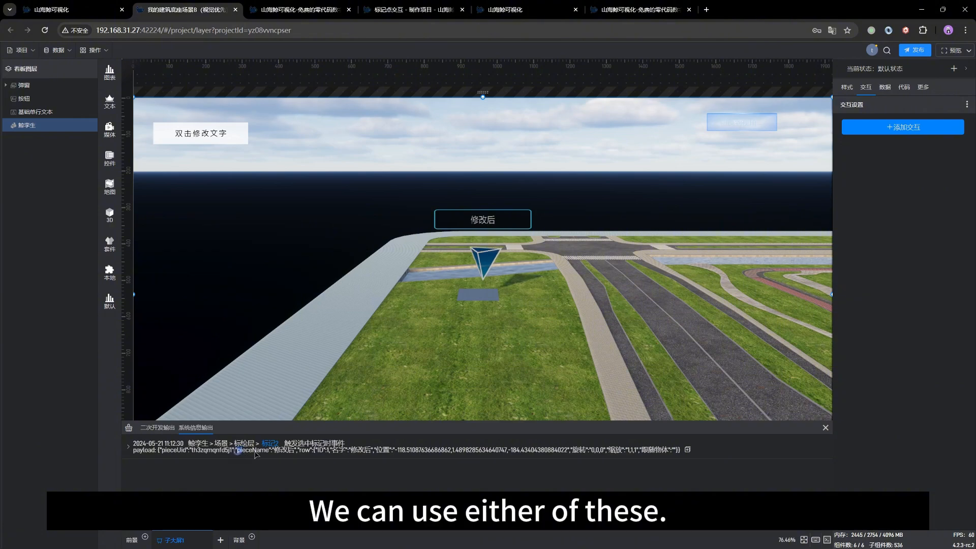
drag(237, 450, 269, 452)
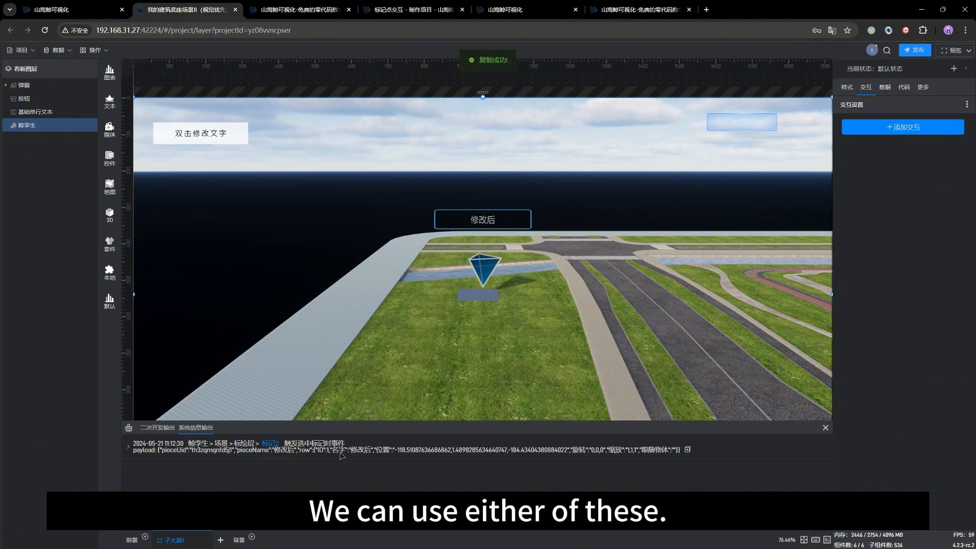
drag(332, 451, 371, 452)
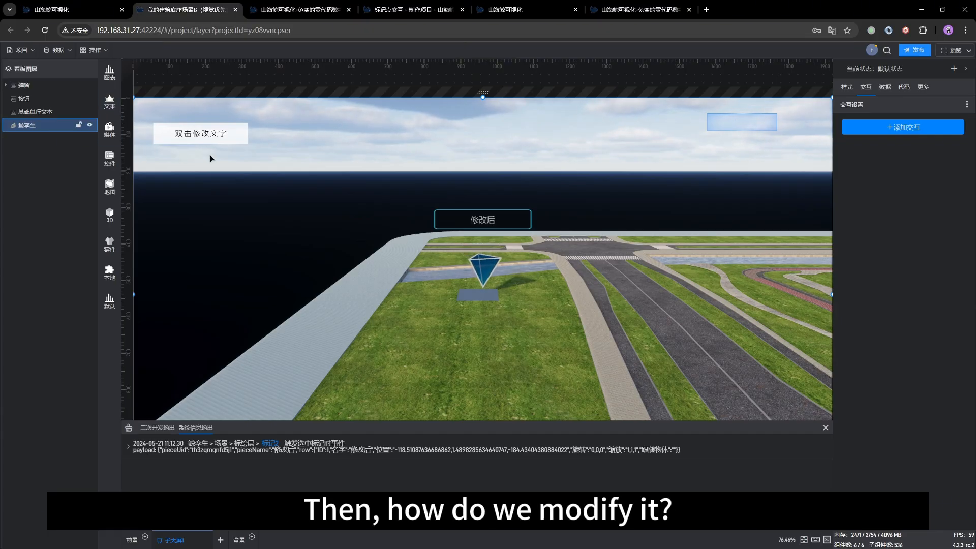
click(198, 144)
click(625, 167)
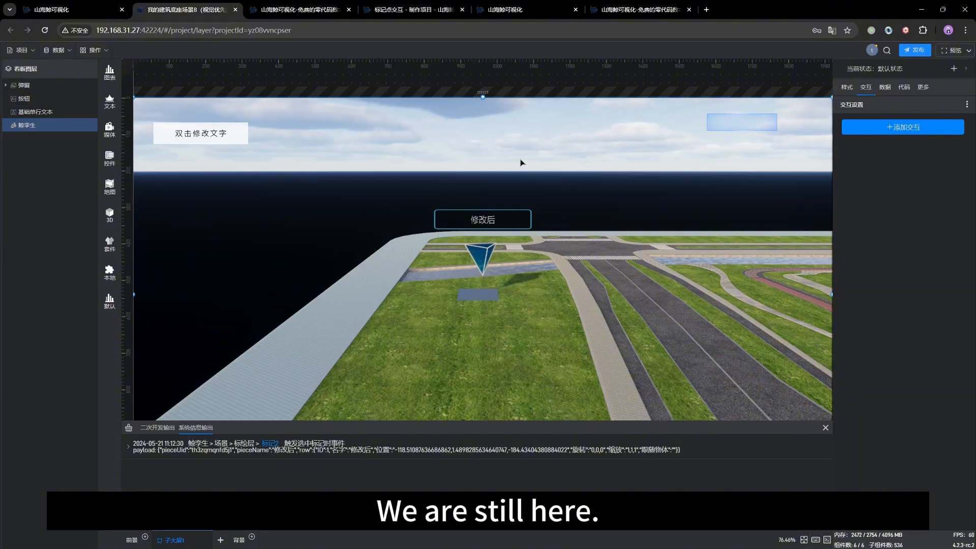
Step: In the 鲸孪生 scene's edit mode, add an interaction to the 标记2 marker group in 标绘层, triggered by 选中标记时
double_click(355, 221)
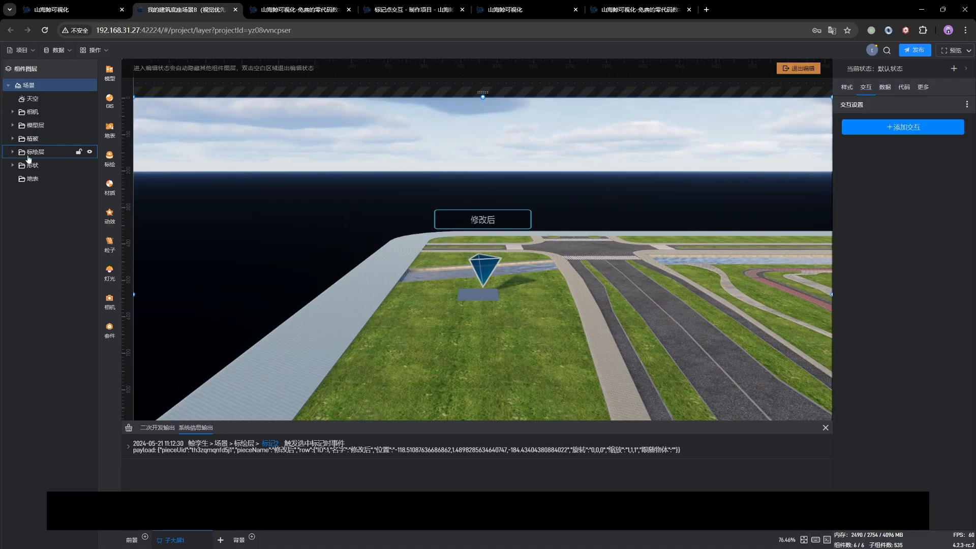
click(12, 151)
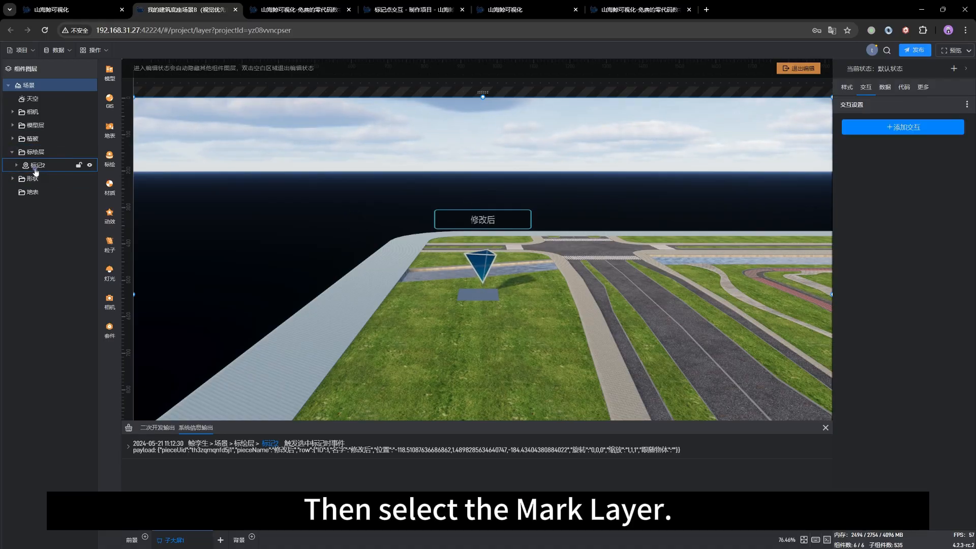
click(35, 168)
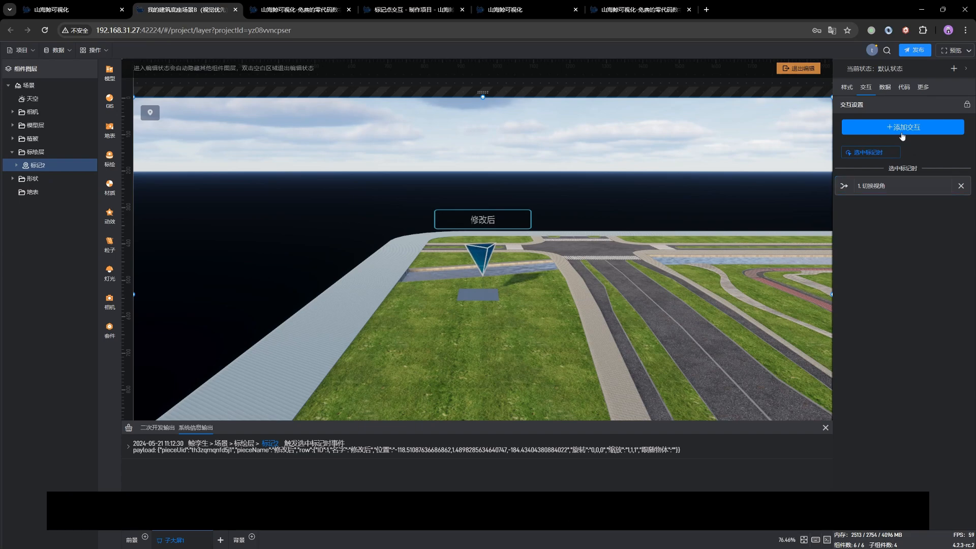
click(901, 128)
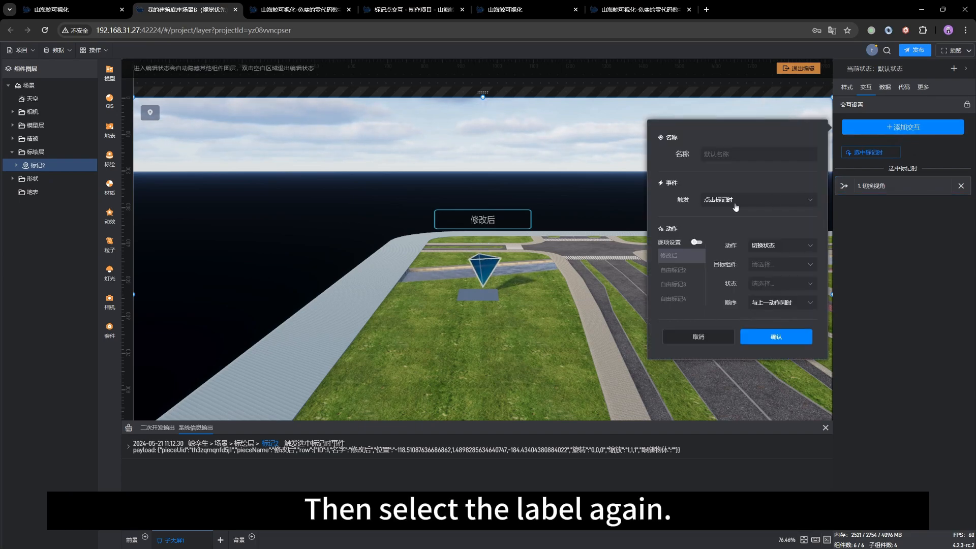
click(716, 201)
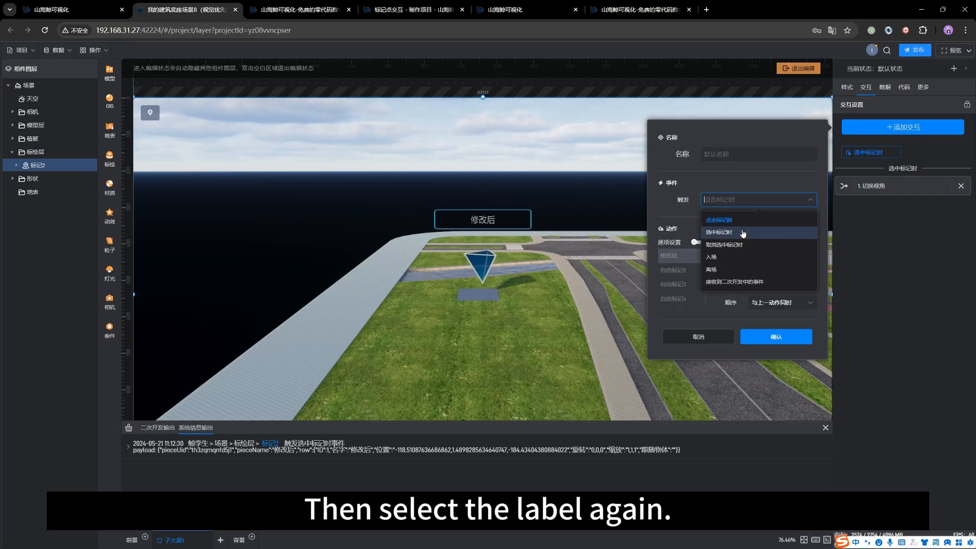
click(748, 234)
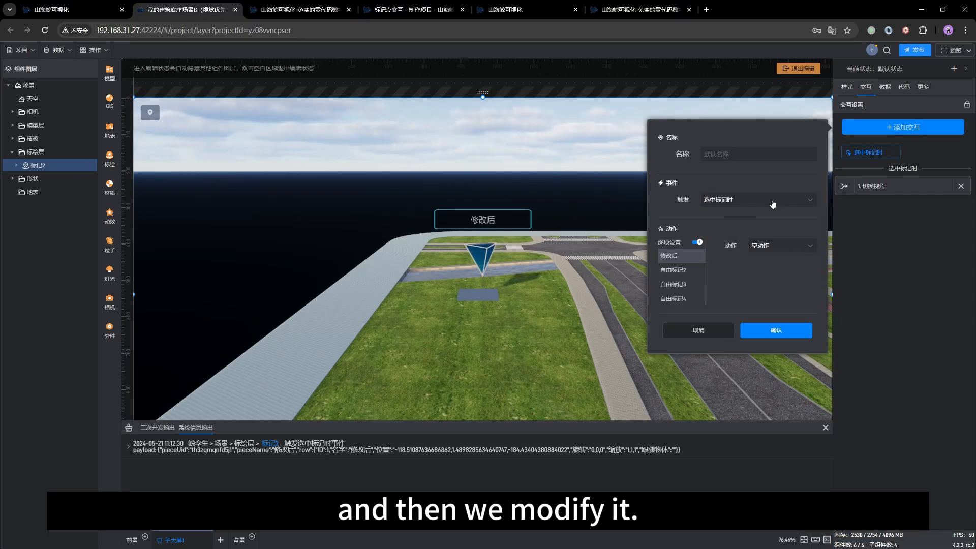
Step: Turn off 逐项设置 for the new interaction and set its action to 修改设置
click(777, 247)
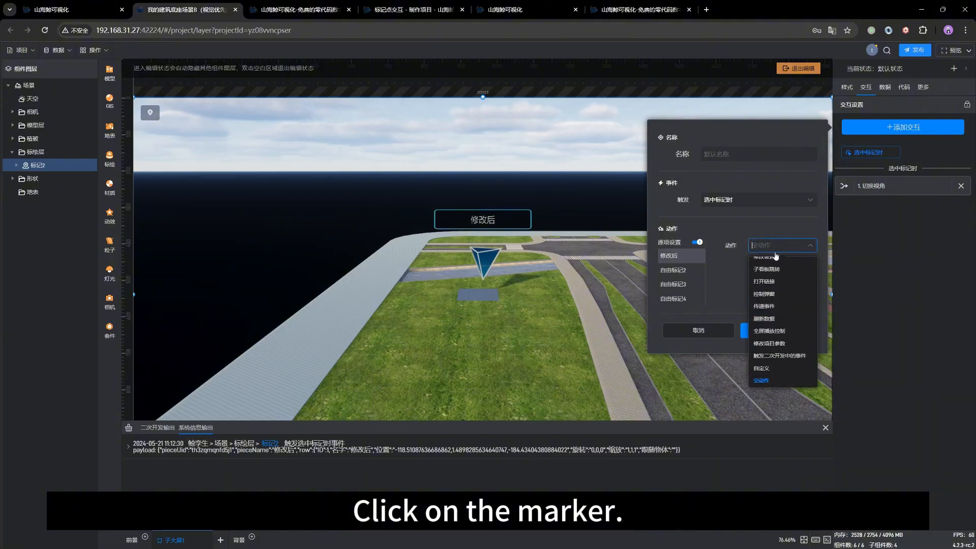
click(696, 242)
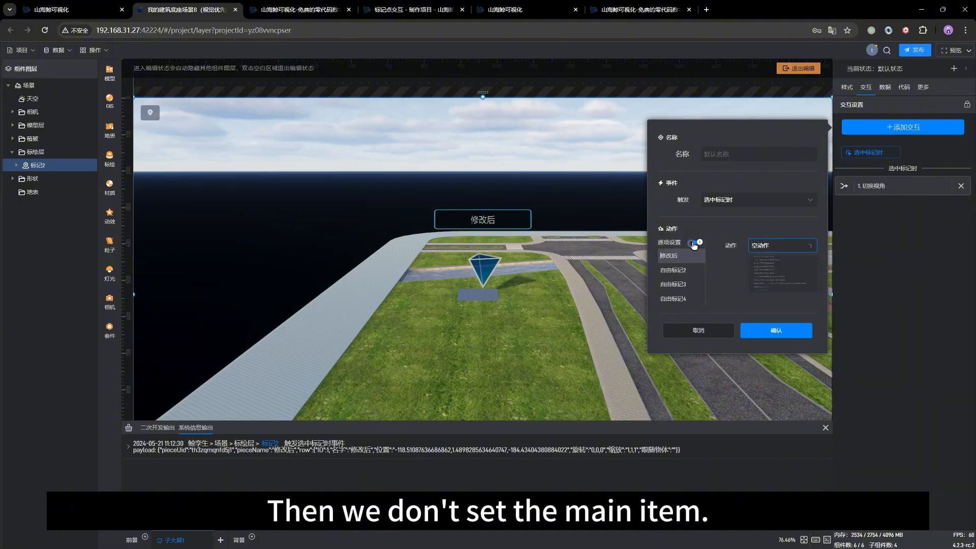
click(773, 248)
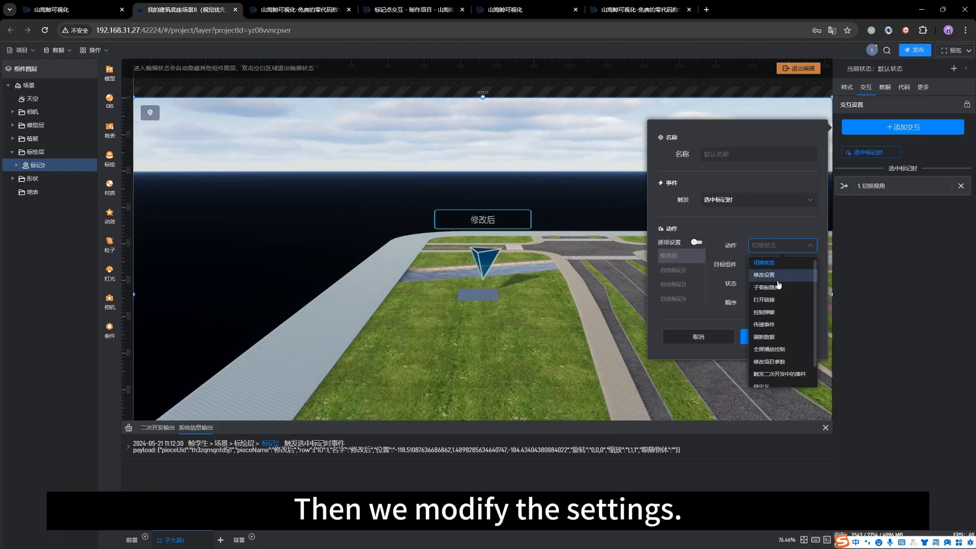
click(780, 275)
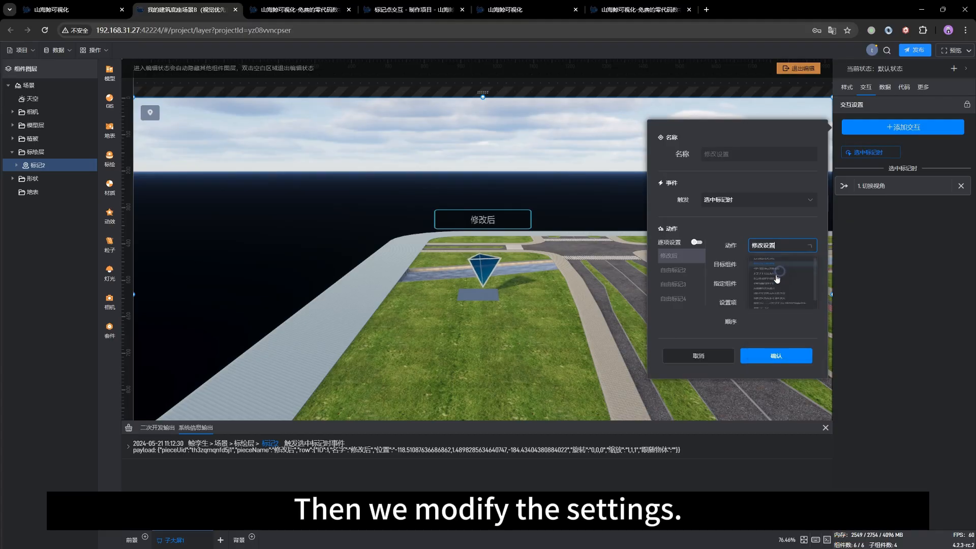
Step: Set the action's target to 指定组件 and choose the 基础单行文本 component, searching for 文本
click(785, 264)
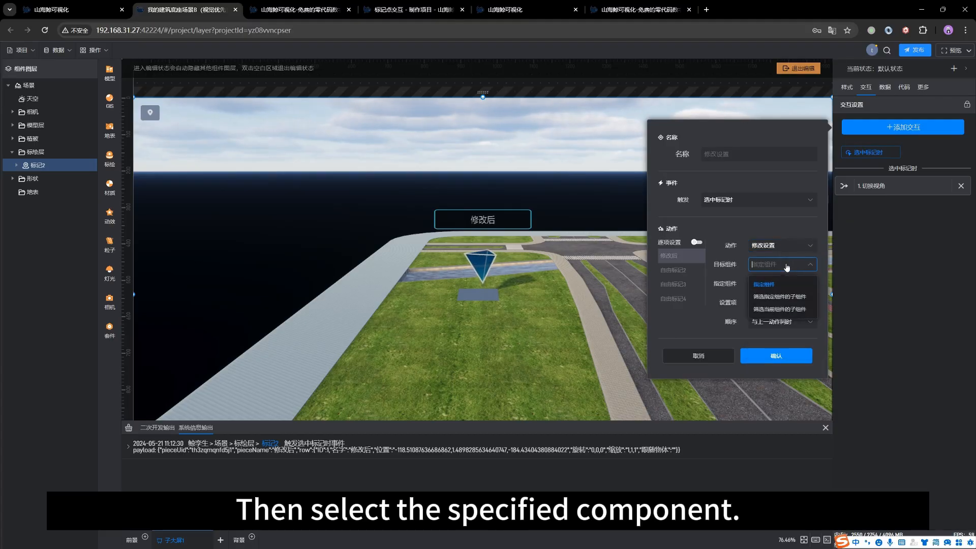
click(768, 285)
click(788, 283)
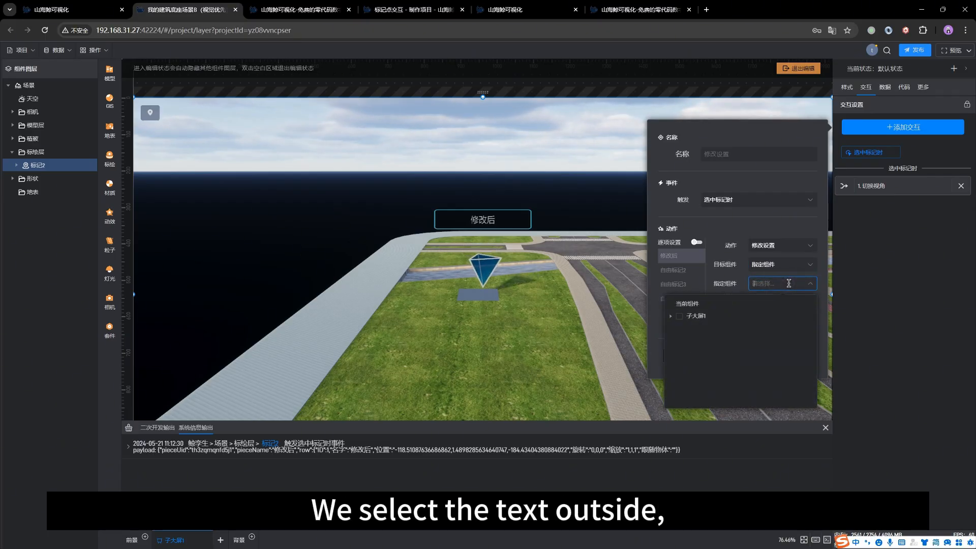
text(文本)
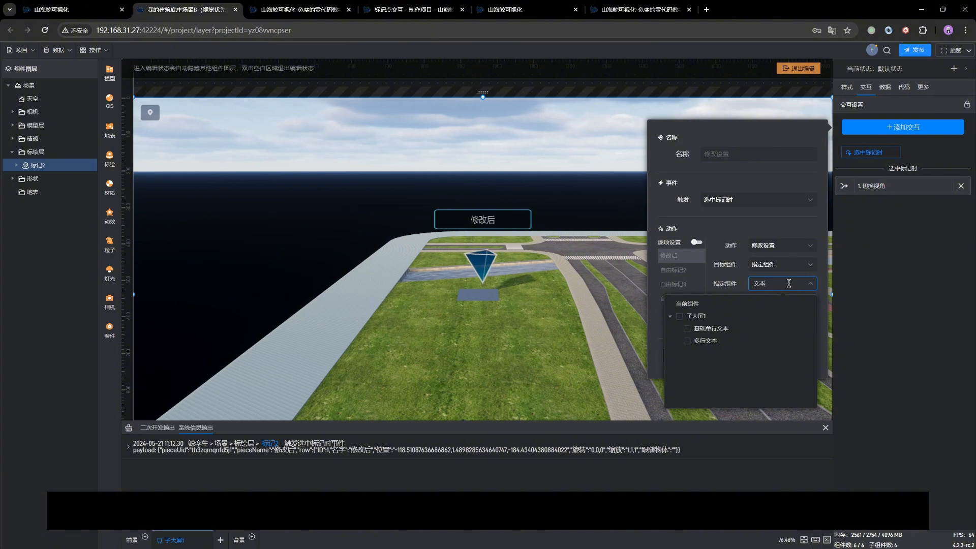
click(687, 329)
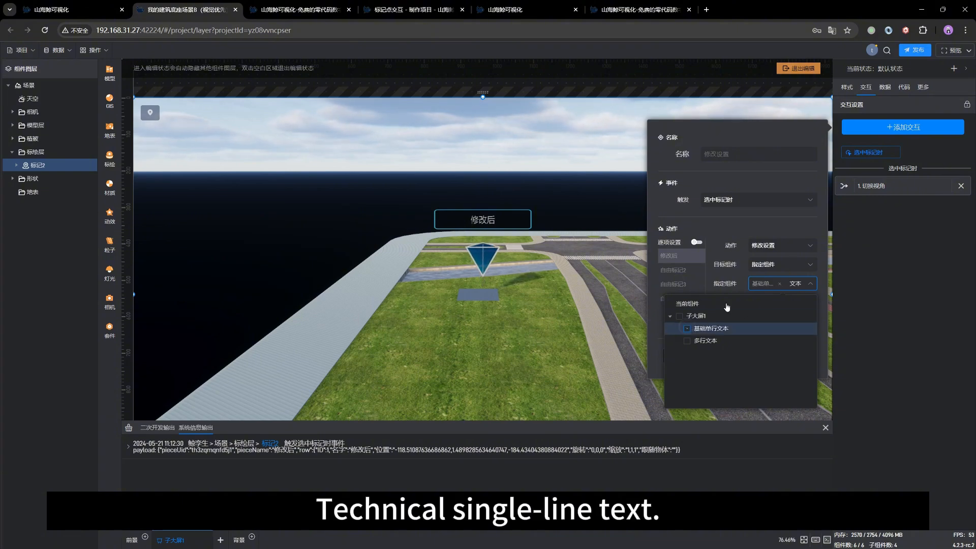
click(721, 280)
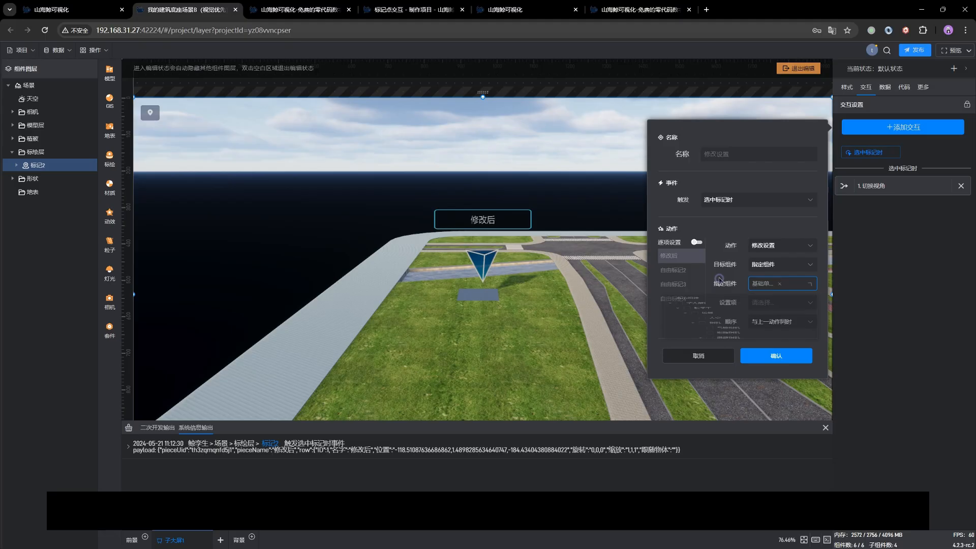
Step: Choose 文本 under 样式 > 基本设置 as the setting item to modify
click(781, 303)
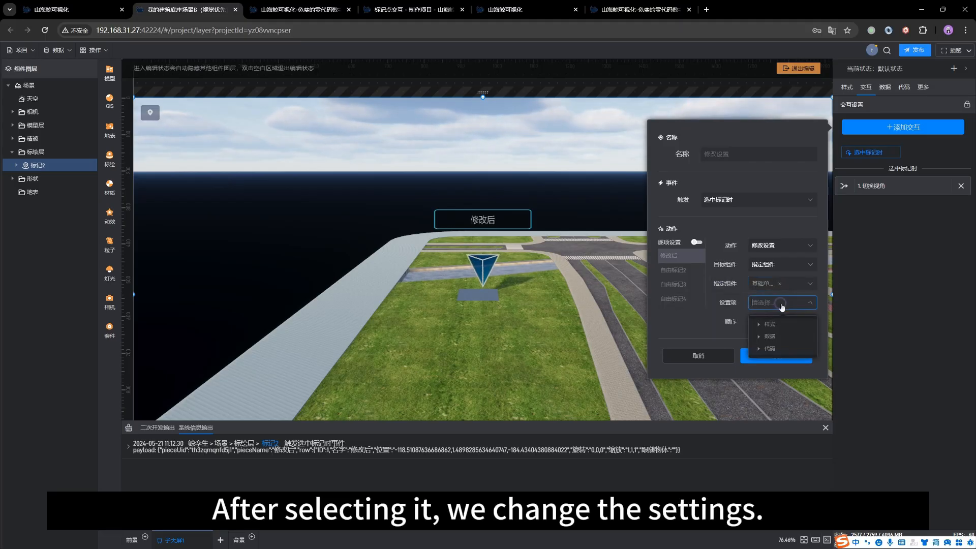
click(763, 326)
click(768, 337)
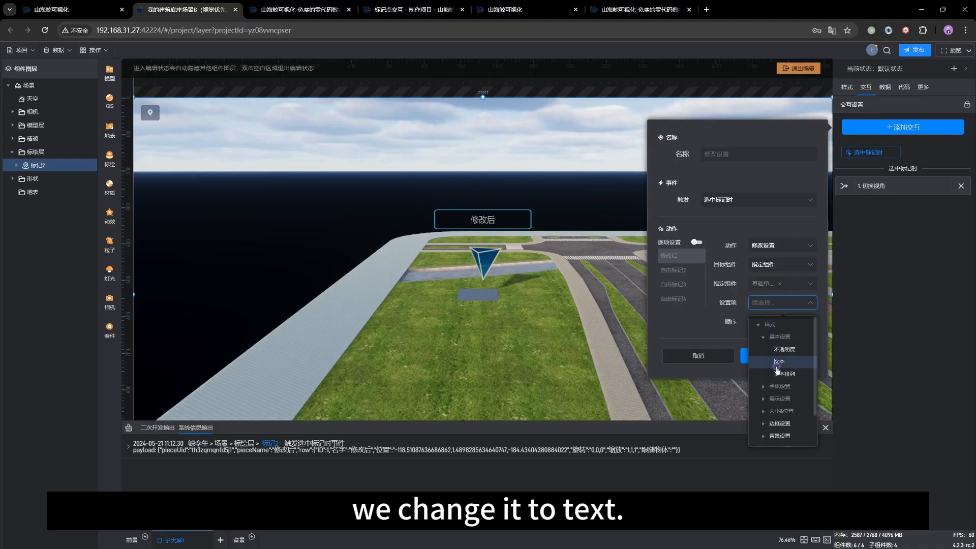
click(780, 361)
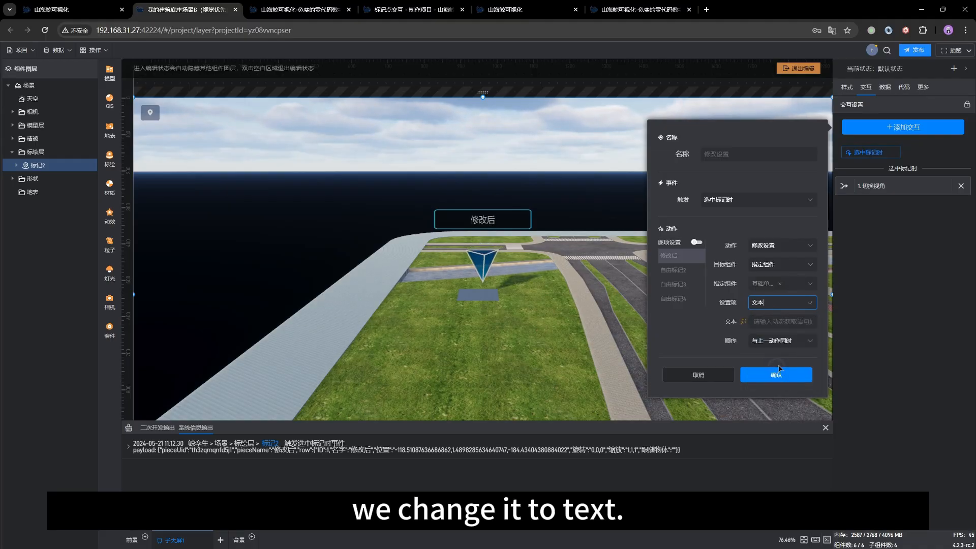
click(746, 323)
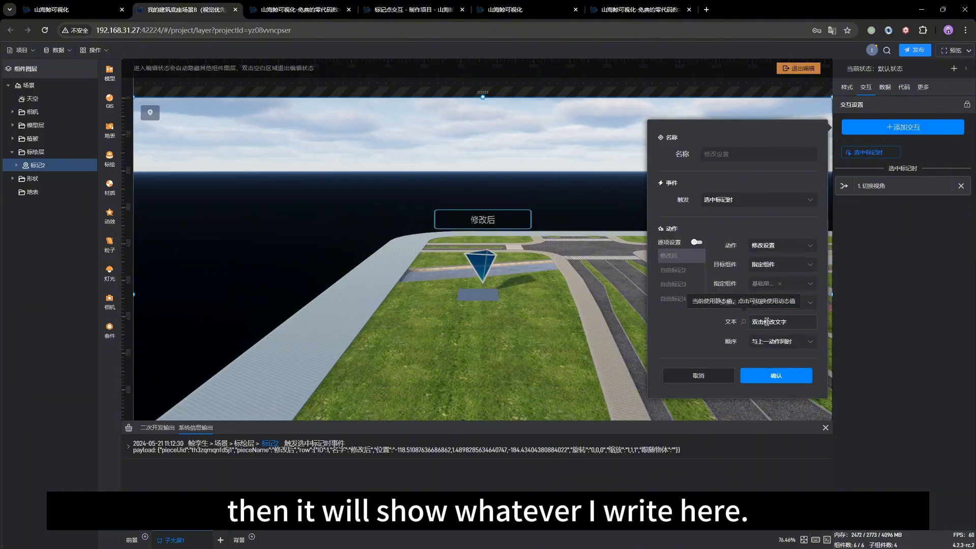
double_click(750, 322)
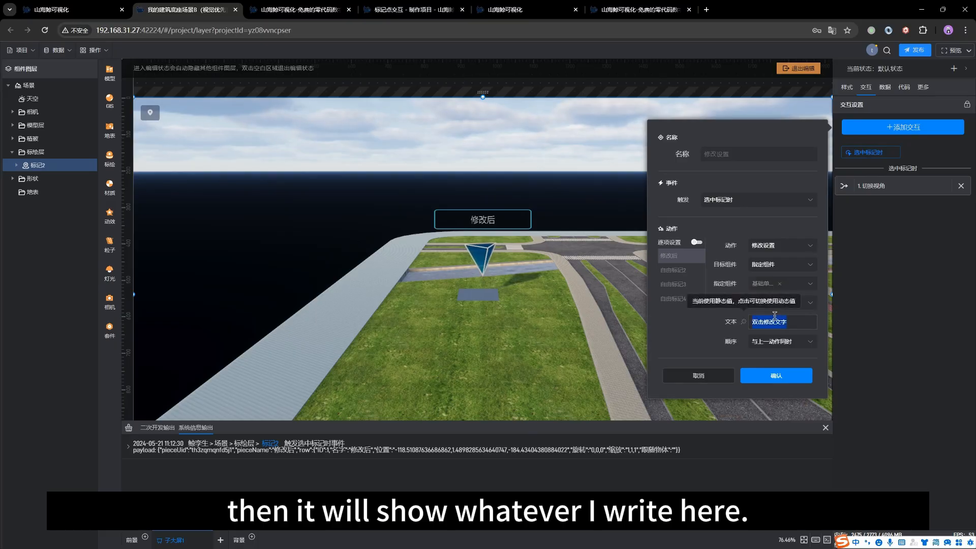
click(746, 322)
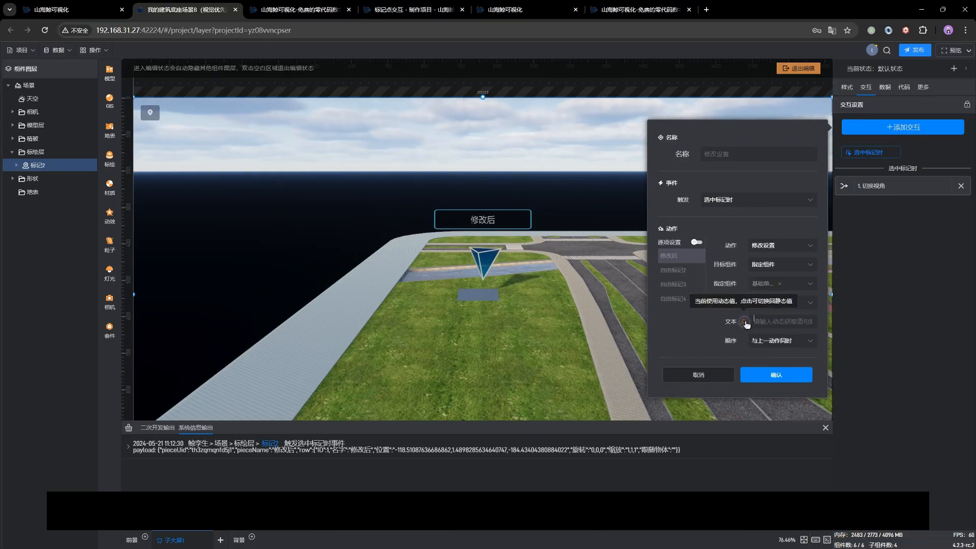
Step: Set the dynamic text value to {payload.row.名字} and save the interaction
click(769, 323)
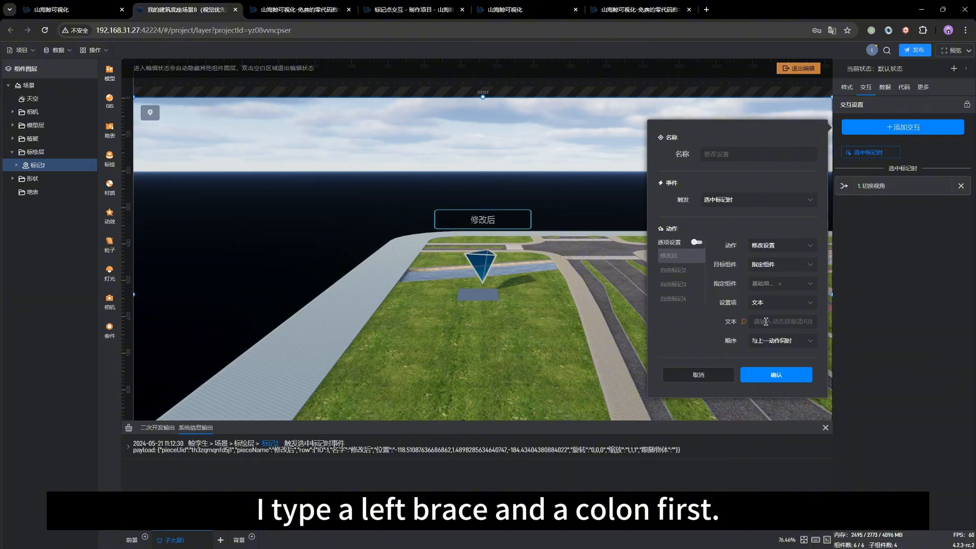
text({:)
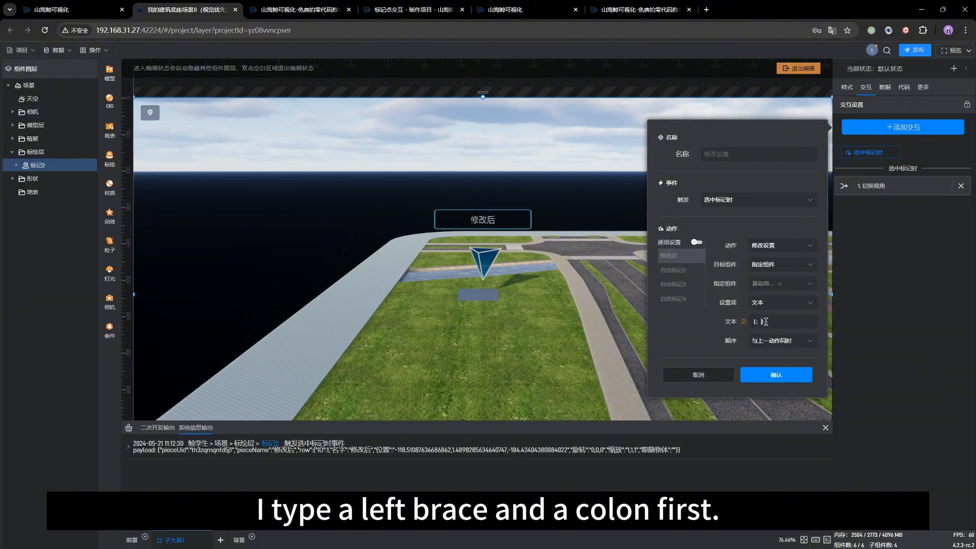
key(BackSpace)
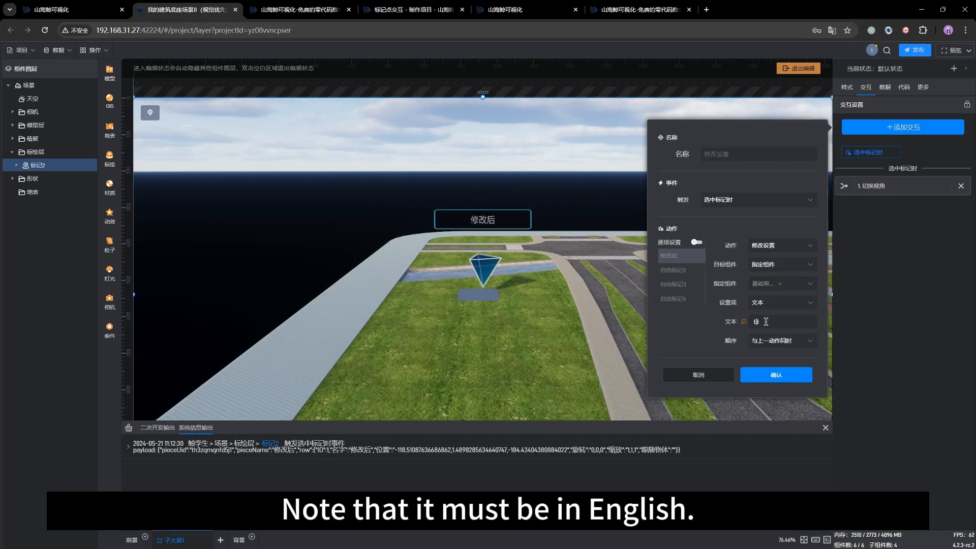
text(a)
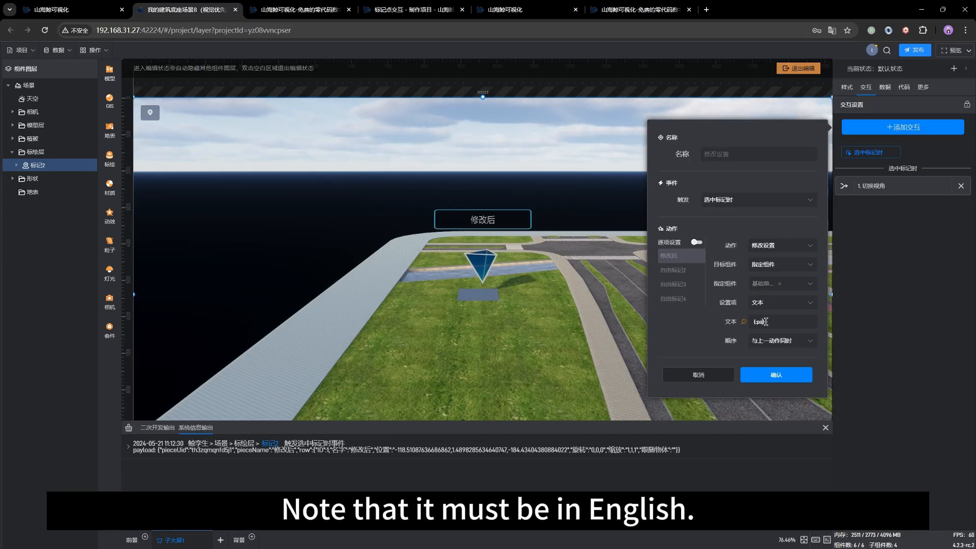
text(yload.r)
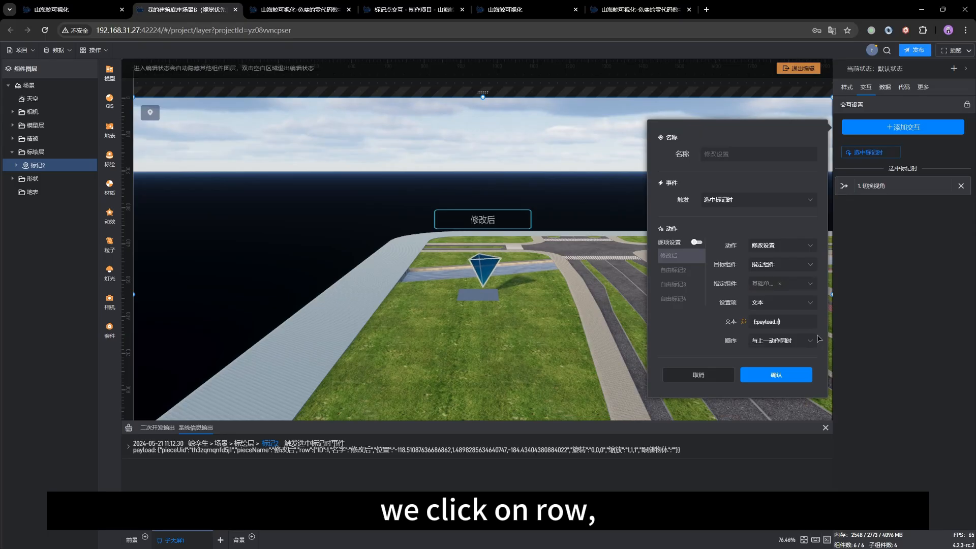
text(ow)
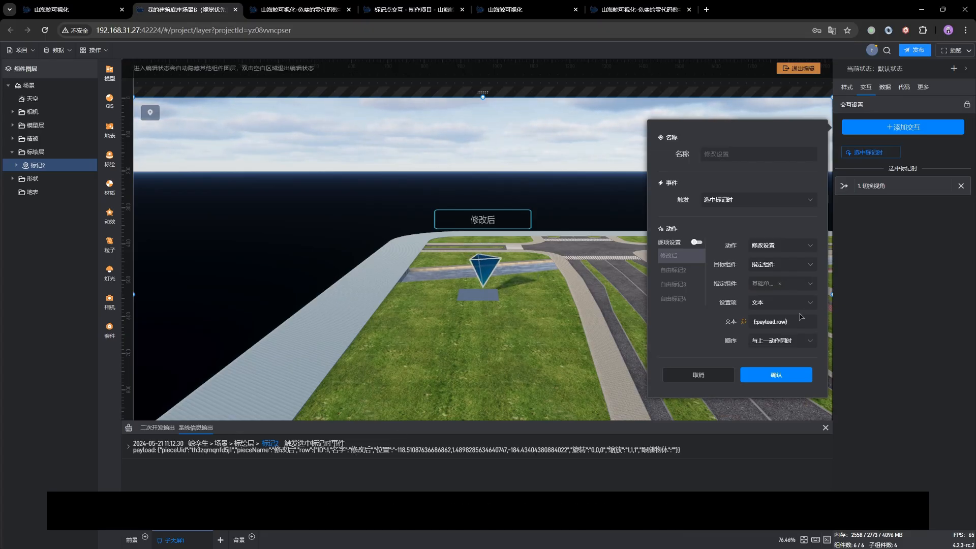
text(mingzi)
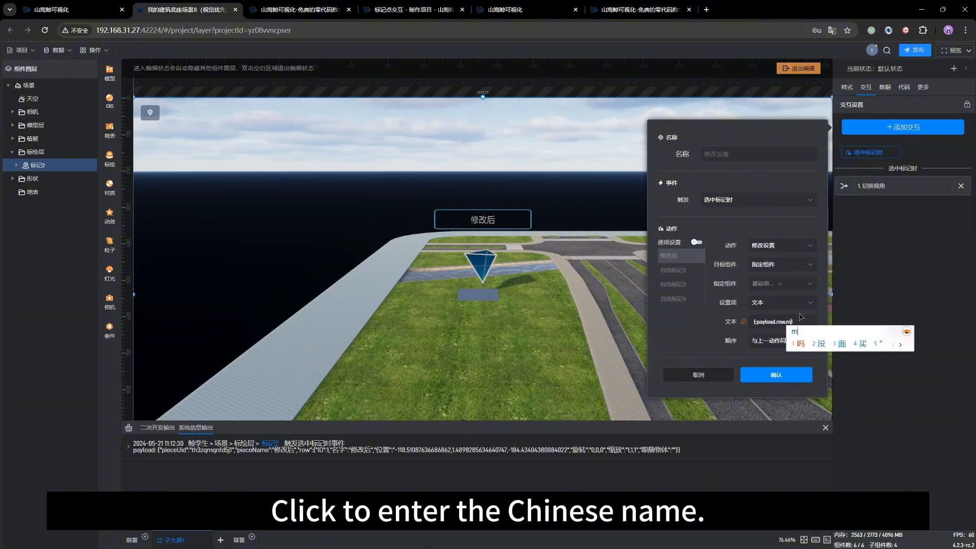
key(space)
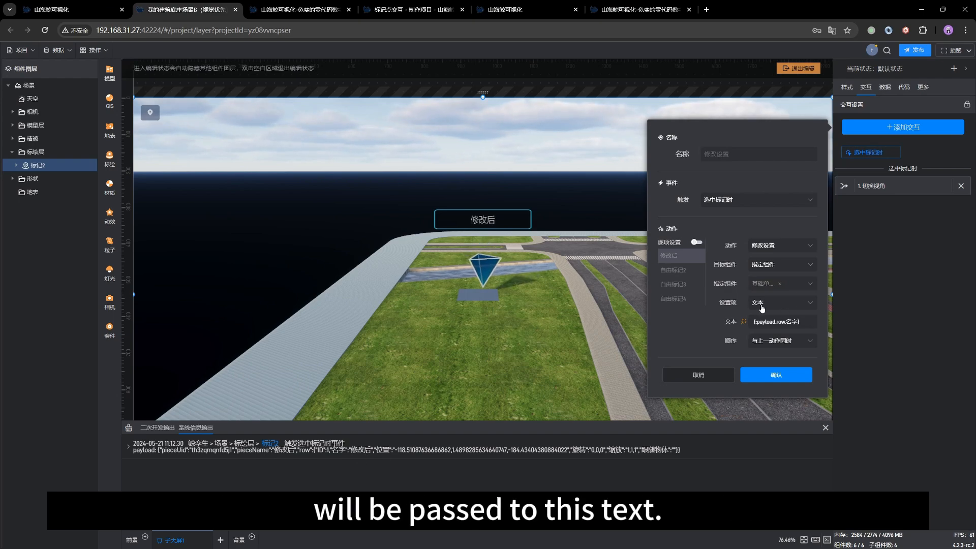
click(775, 375)
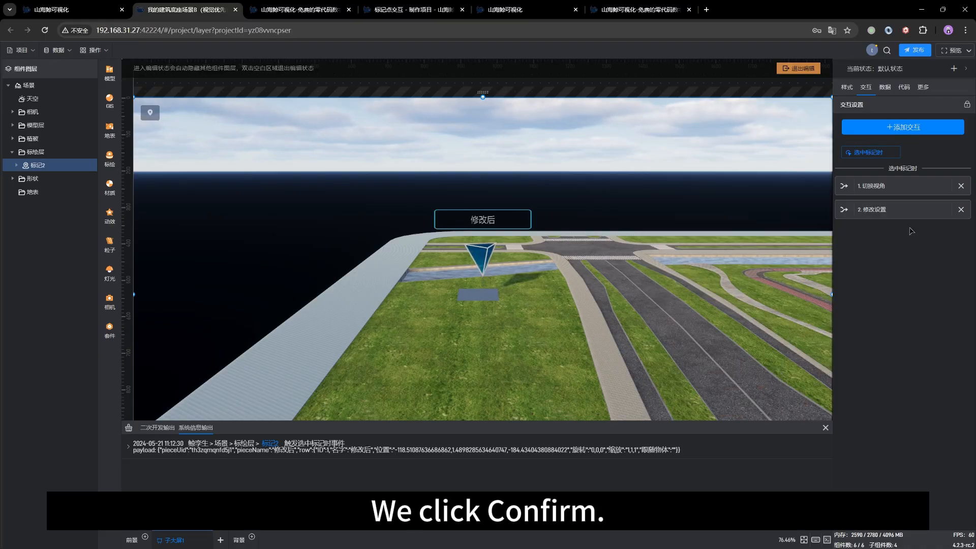
Step: Review the order option of the 修改设置 interaction and close its settings without changes
click(893, 210)
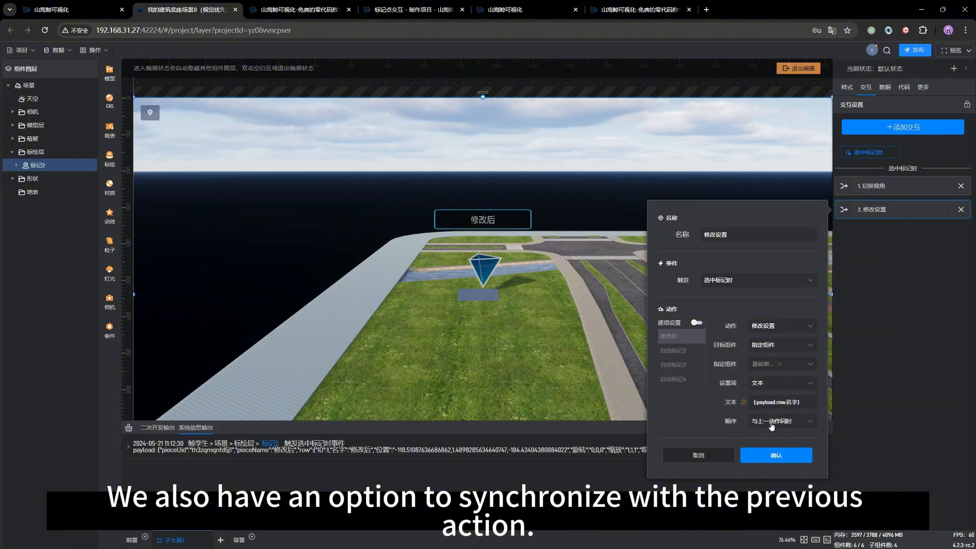
click(691, 456)
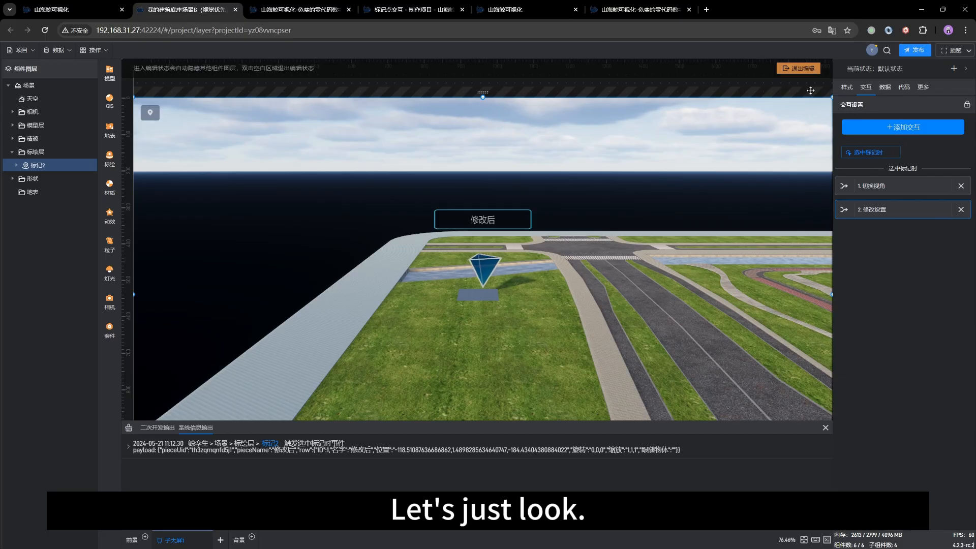
Step: Exit scene editing and select the 修改后 marker to test whether its name is written to the single-line text
click(797, 68)
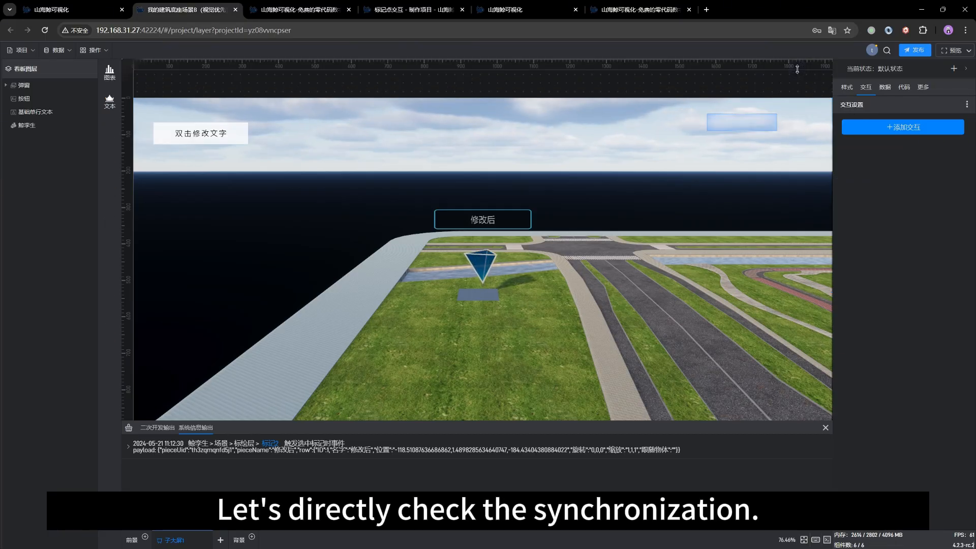
click(516, 219)
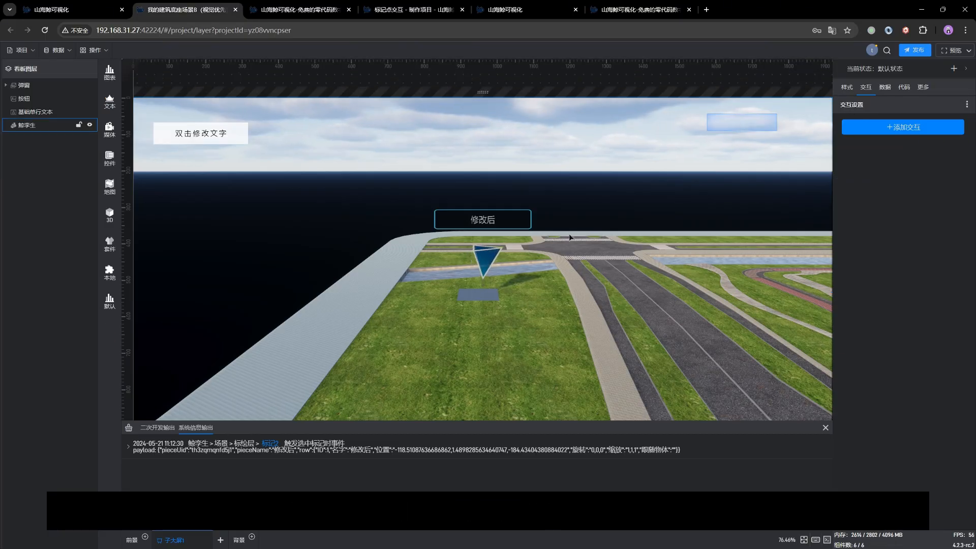
click(509, 220)
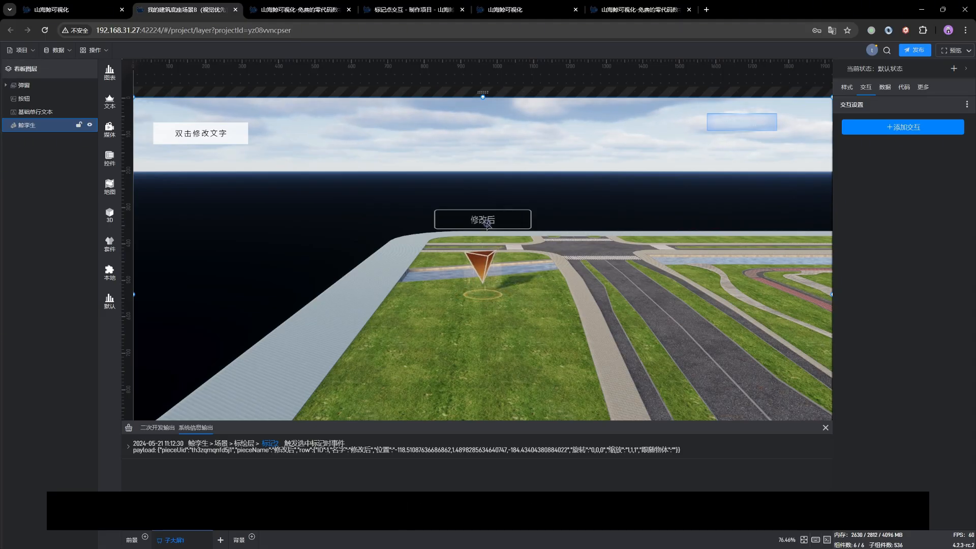
Step: Select the 修改后, 自由标记2 and 自由标记4 markers in turn to test whether each name is written to the single-line text
click(486, 223)
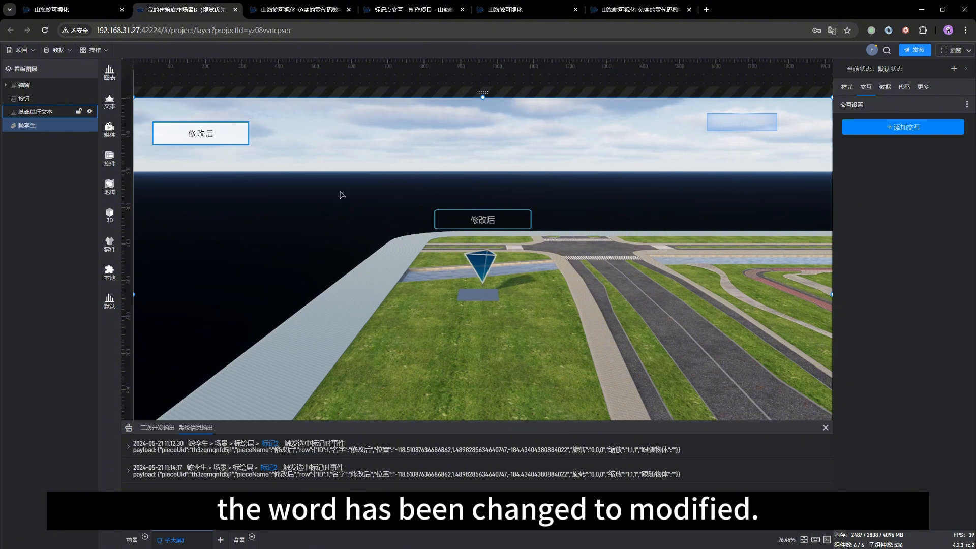
scroll(593, 309, down, 5)
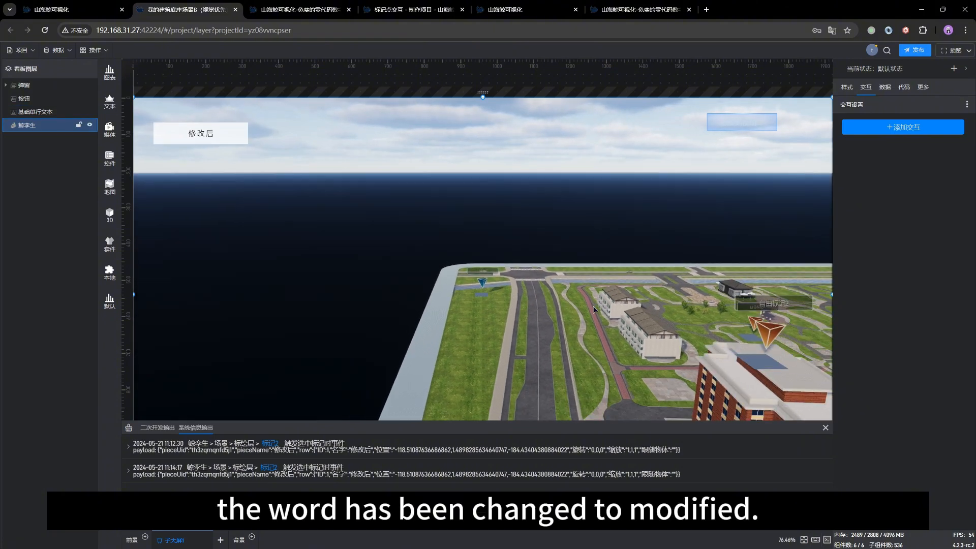
click(687, 308)
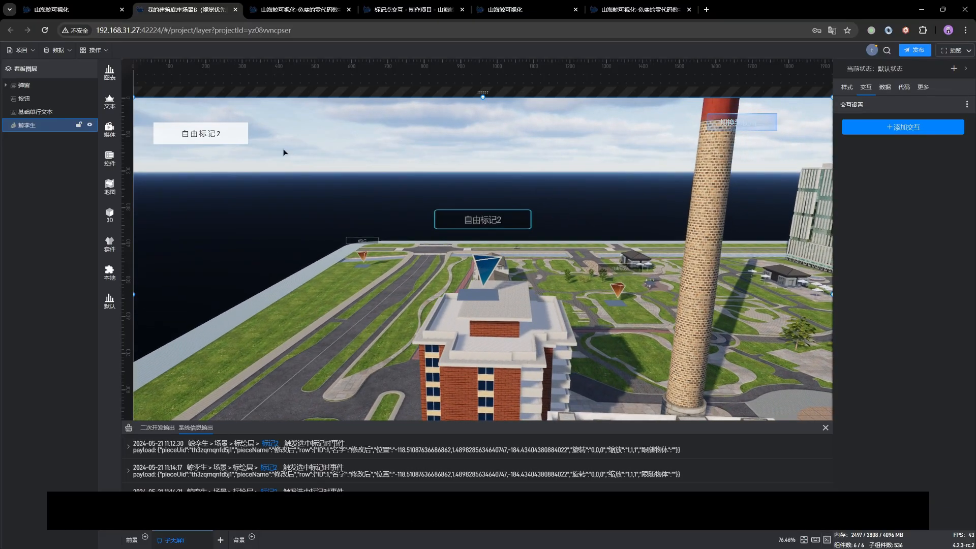
click(618, 272)
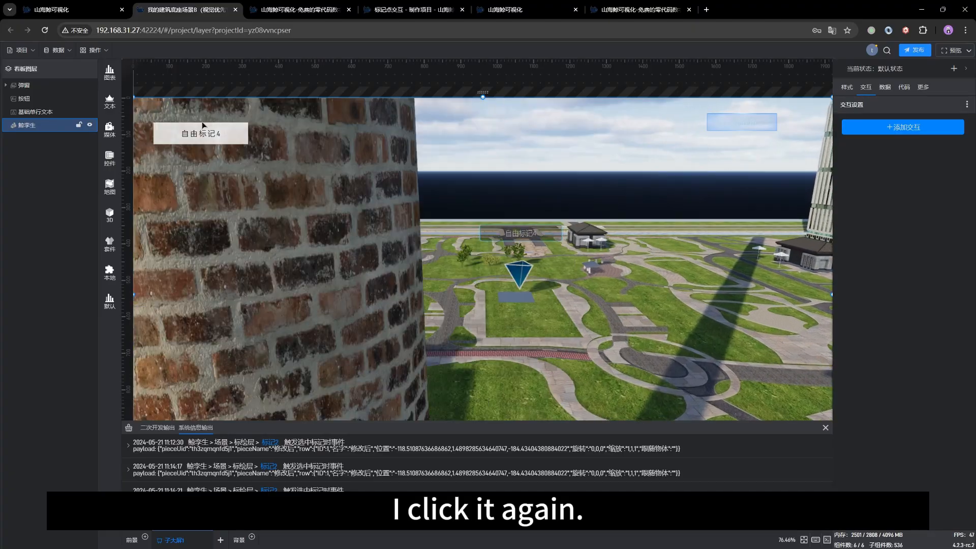
drag(610, 283, 539, 308)
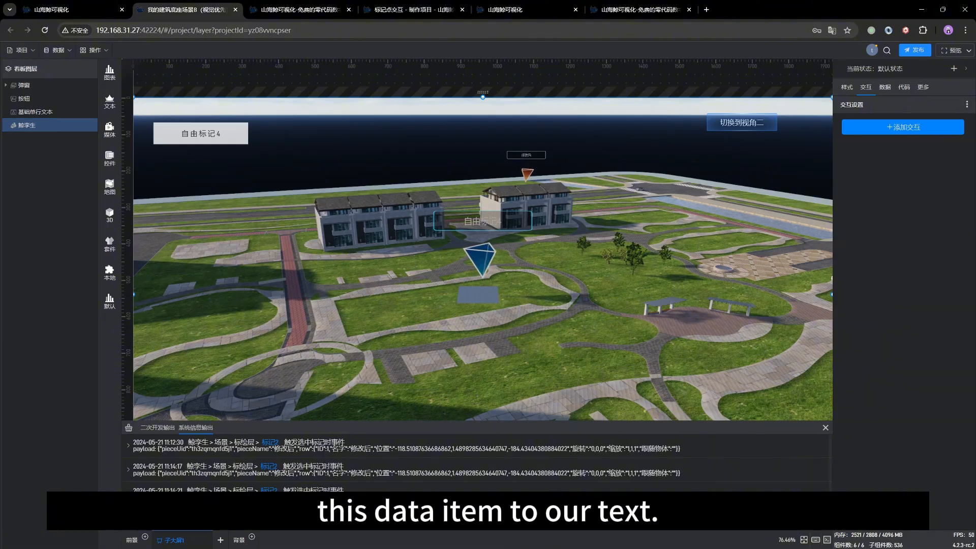
click(214, 142)
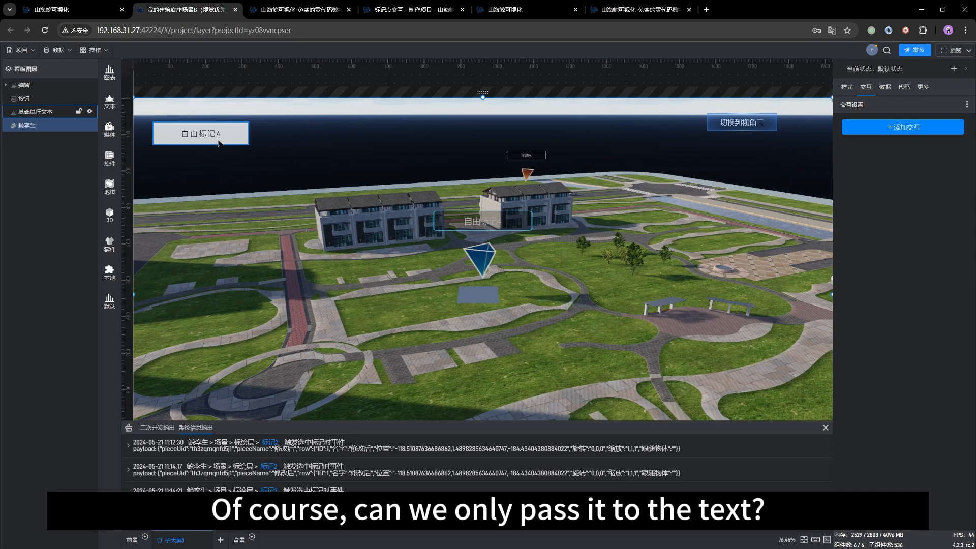
Step: Enter scene editing and open the 修改设置 interaction of 标记2 in the 标绘层 group
click(371, 242)
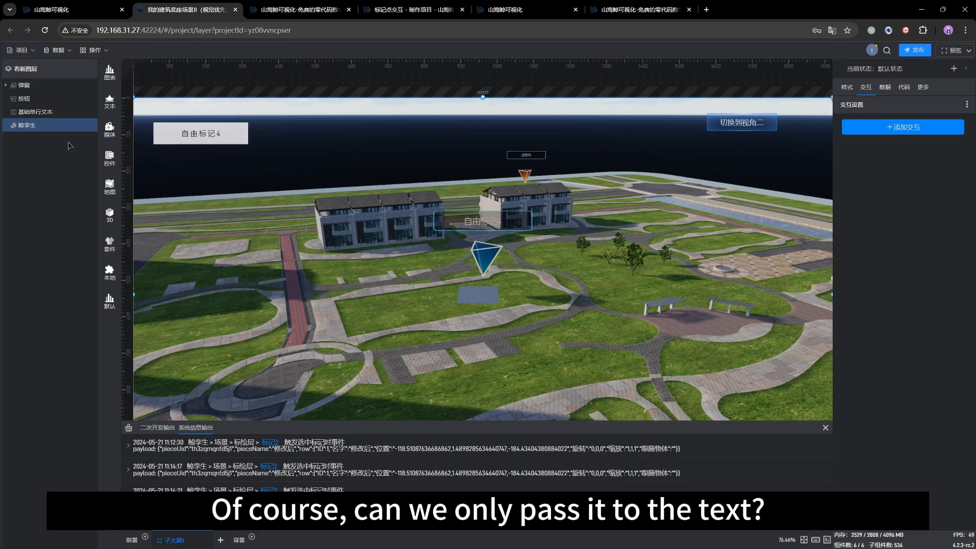
double_click(371, 242)
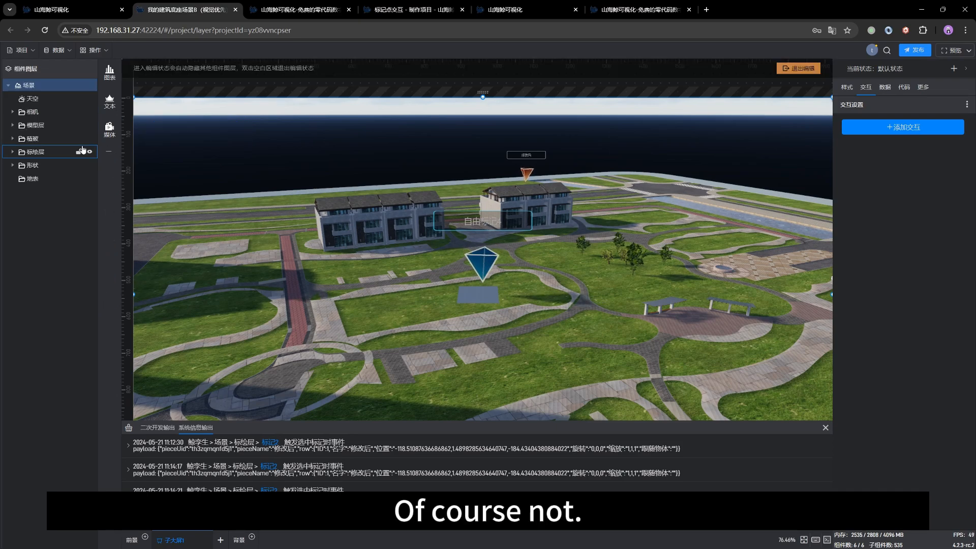
click(11, 165)
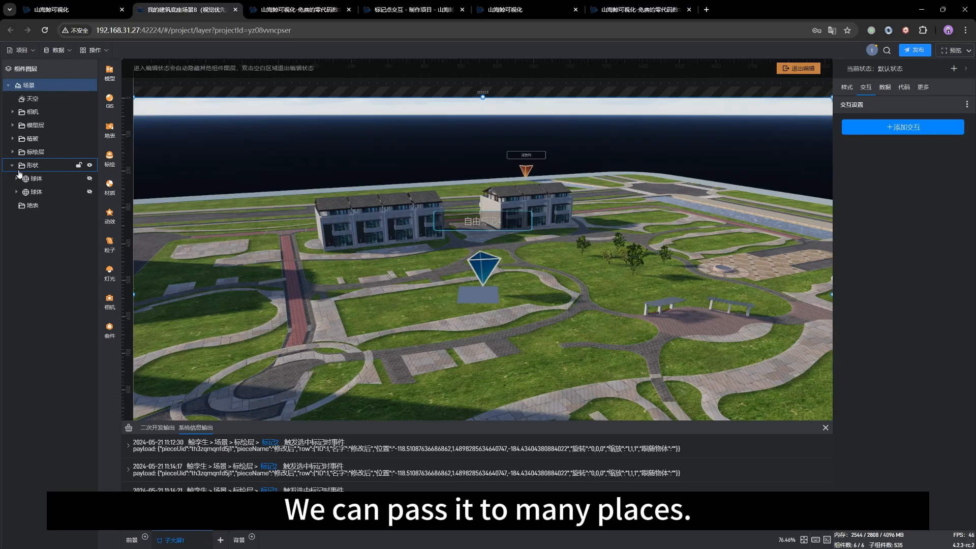
click(13, 151)
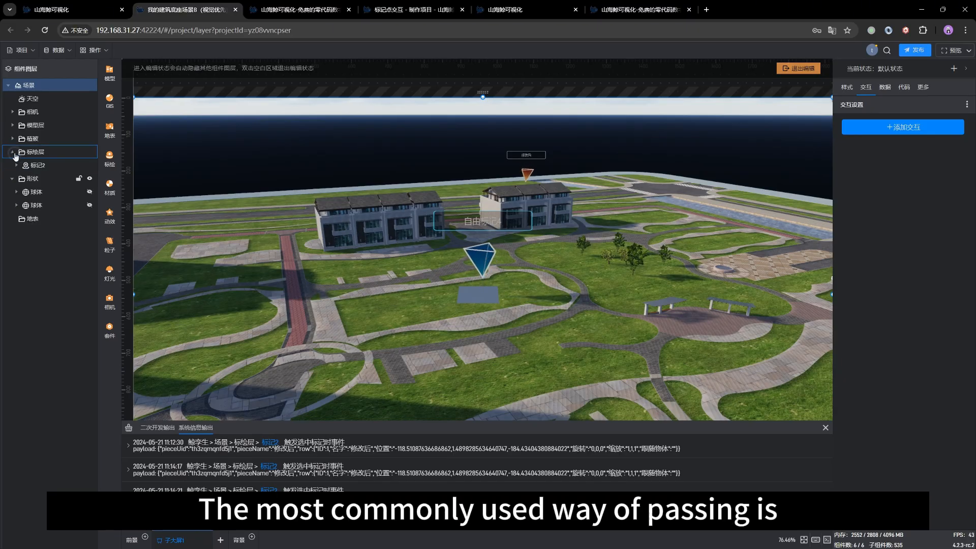
click(37, 165)
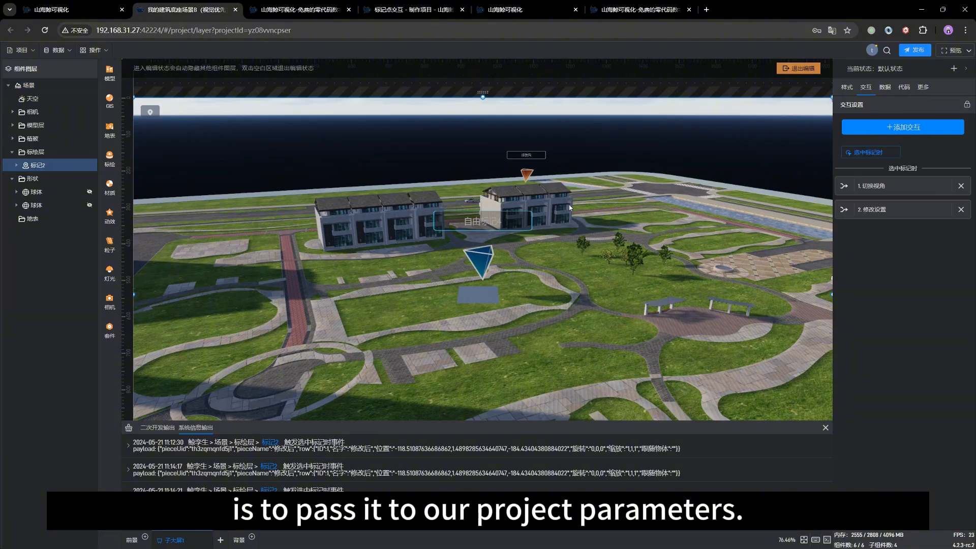
click(873, 216)
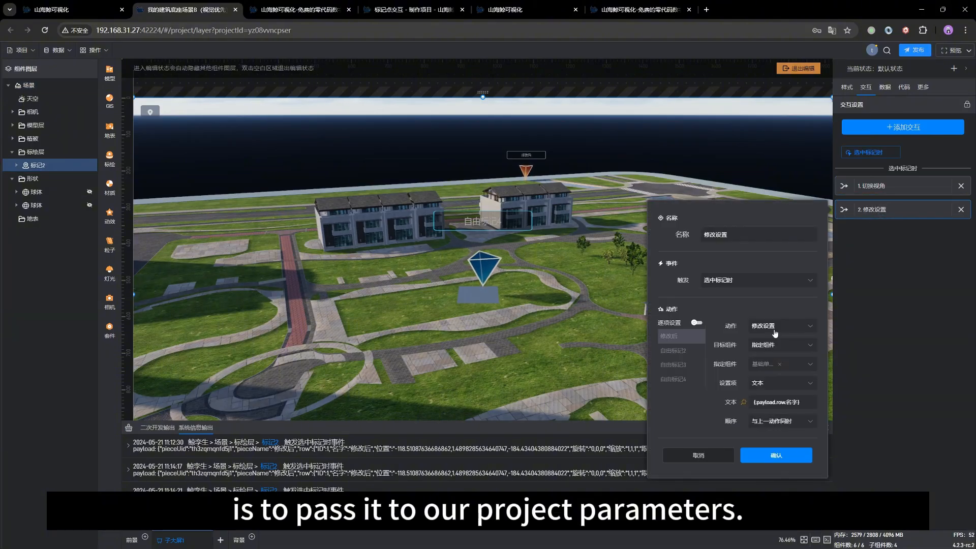
Step: Review the action types available for the interaction, including 修改项目参数, and keep the current choice
click(775, 327)
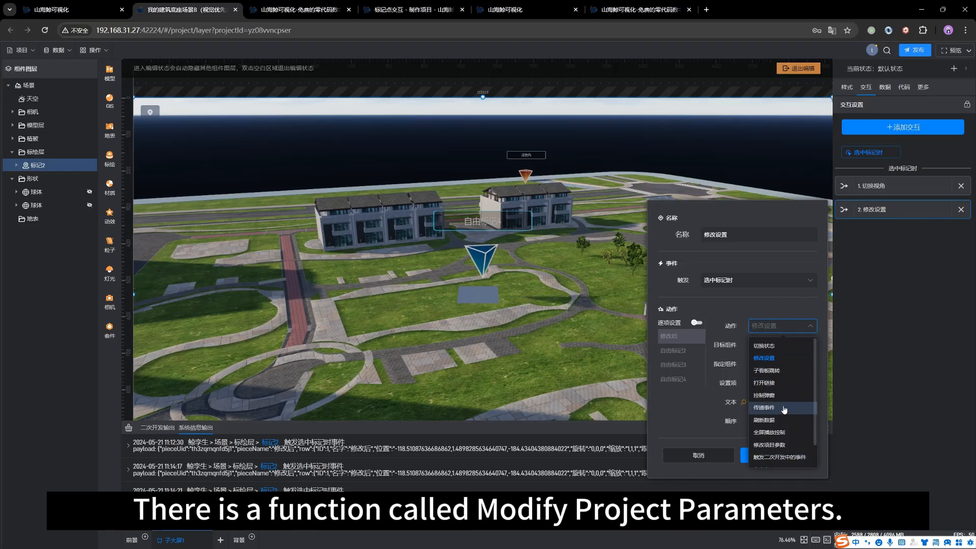
scroll(780, 438, down, 1)
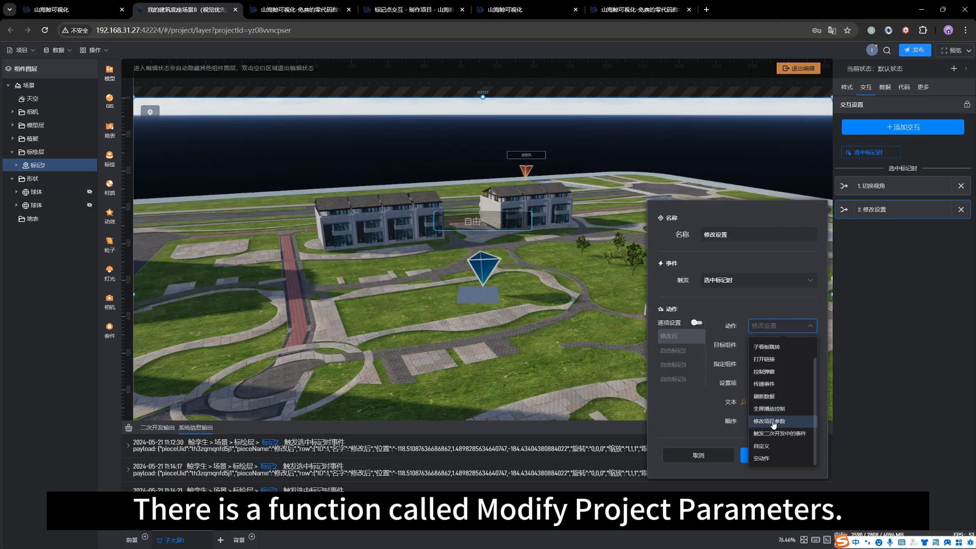
click(735, 223)
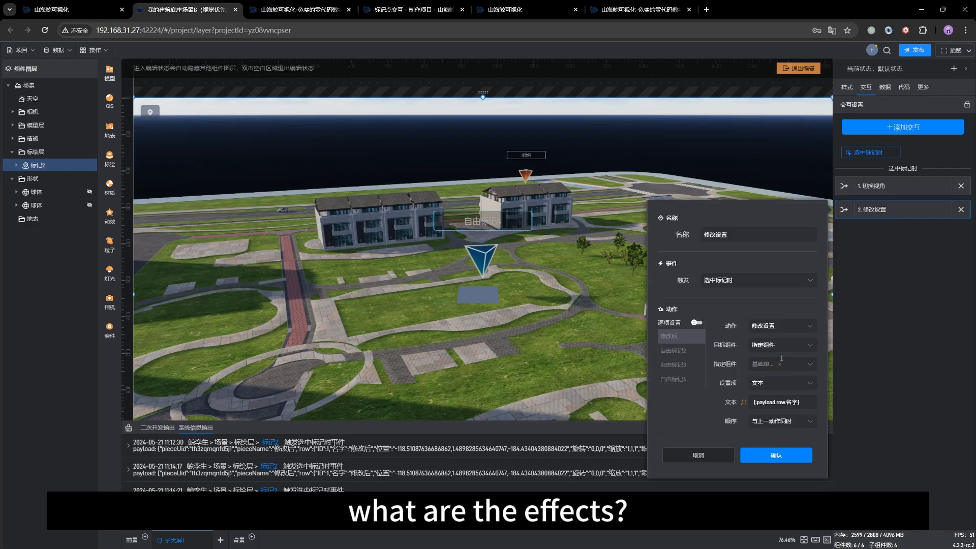
Step: Switch to the online documentation, search it for 项目参数 and open the matching article
click(348, 2)
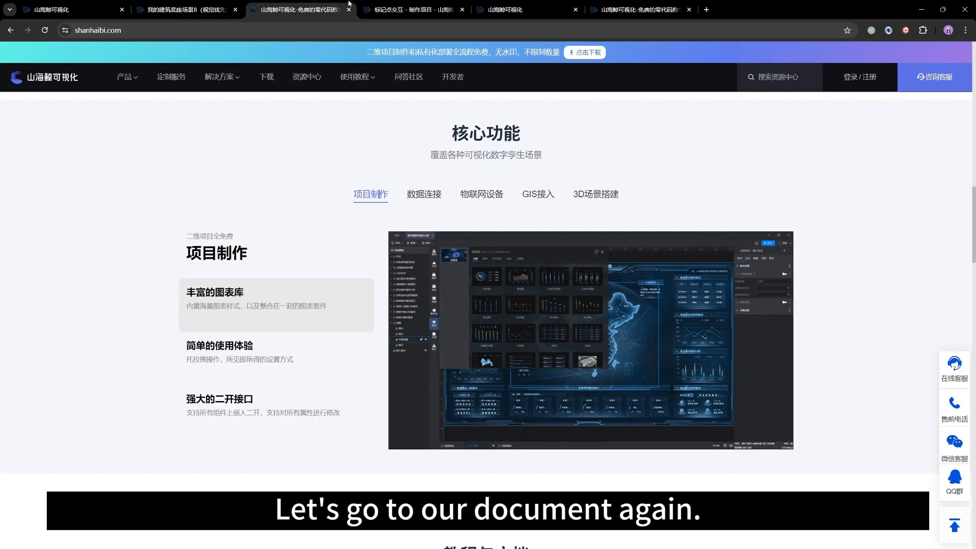
click(386, 9)
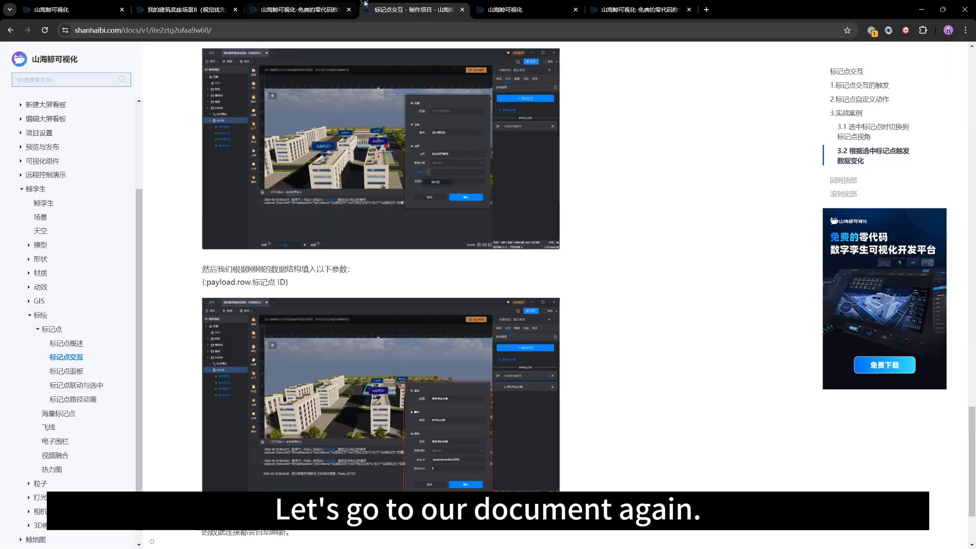
click(64, 79)
text(xiangmu)
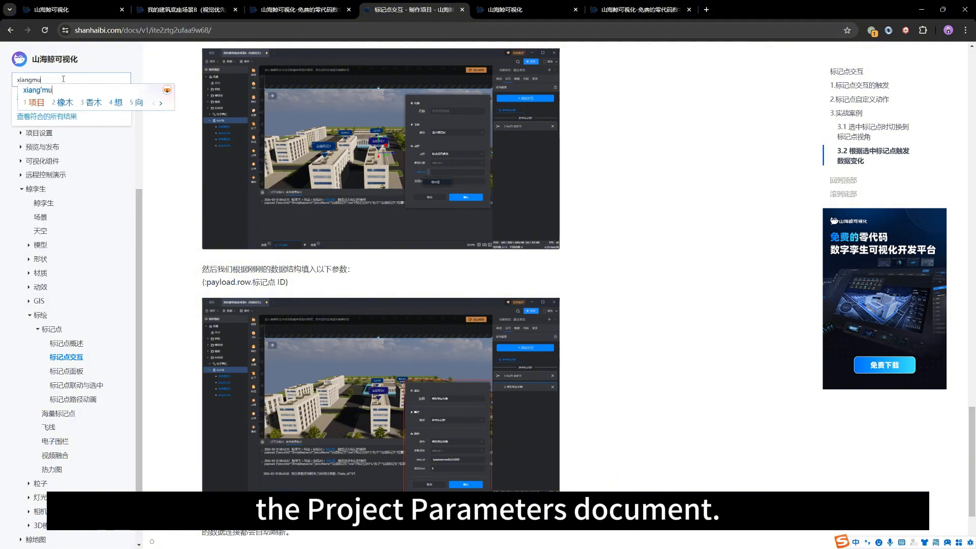
key(space)
text(canshu)
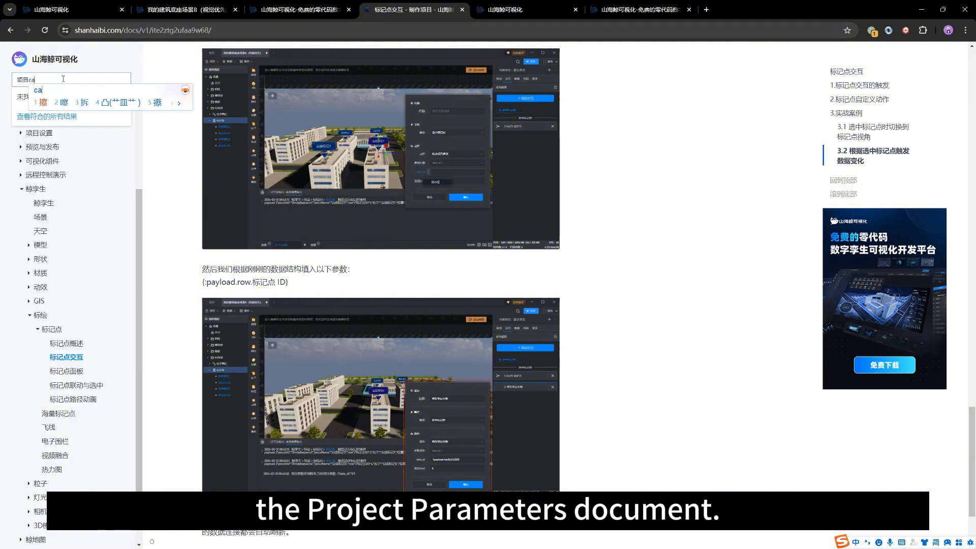
key(space)
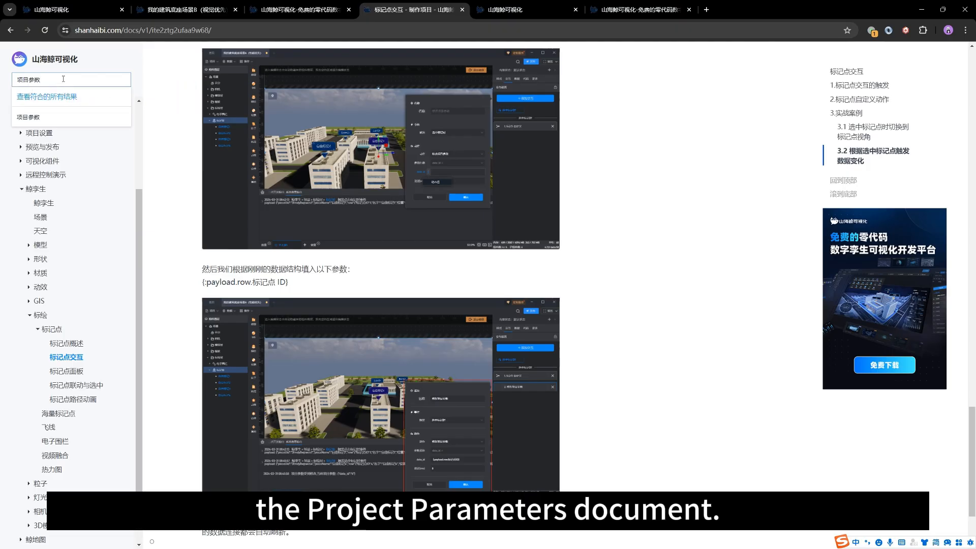
click(30, 117)
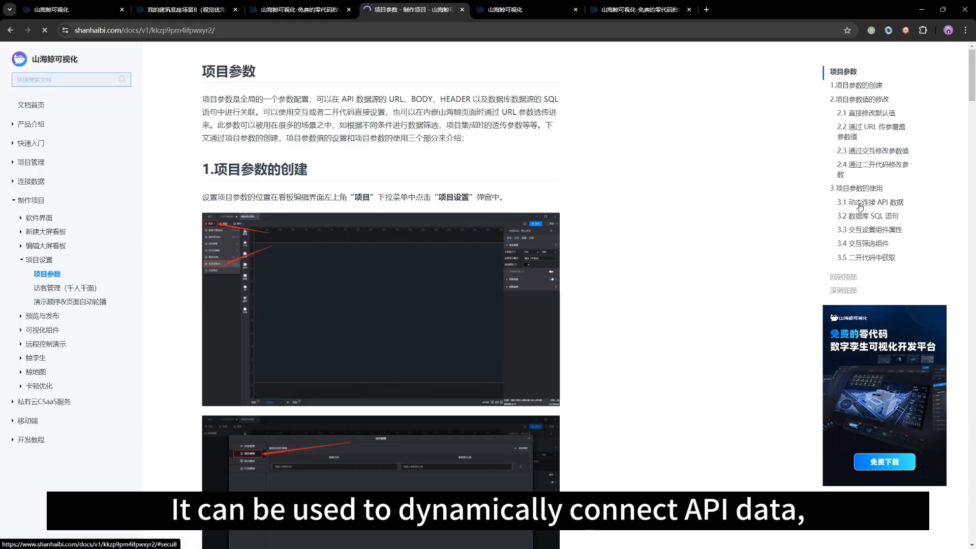
Step: Go to section 3.1 动态连接 API 数据 and highlight the example API address
click(858, 203)
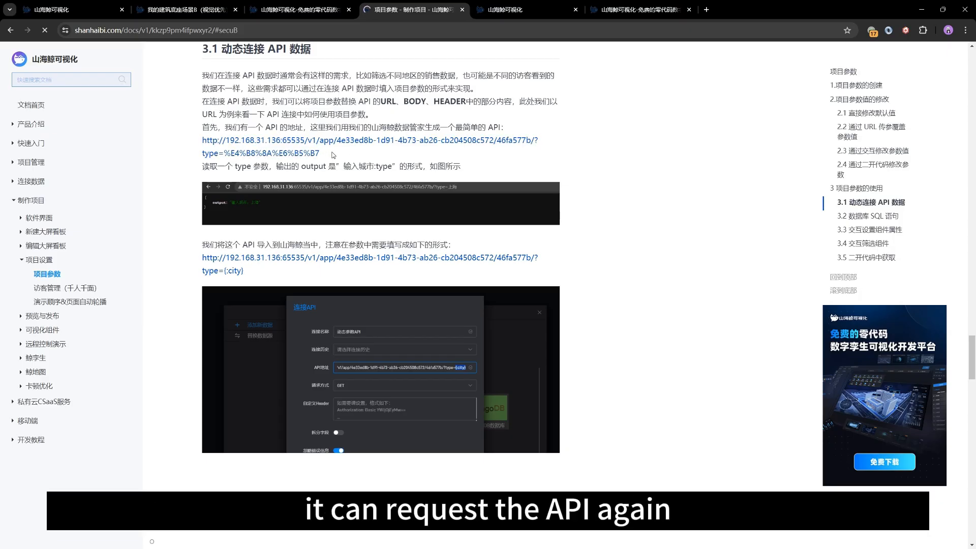
drag(333, 154, 202, 138)
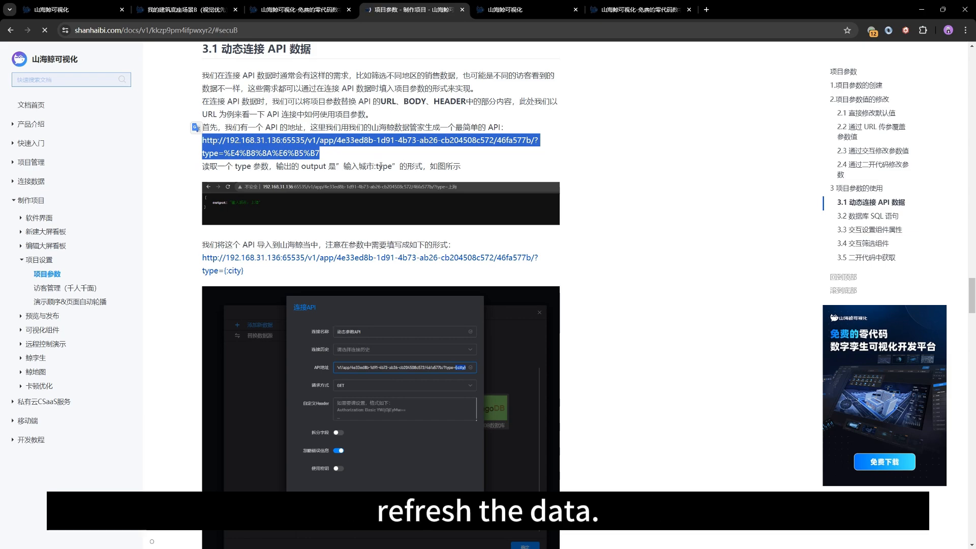
Step: Go to section 3.2 数据库 SQL 语句 and highlight the example select statement and its sex parameter
click(866, 218)
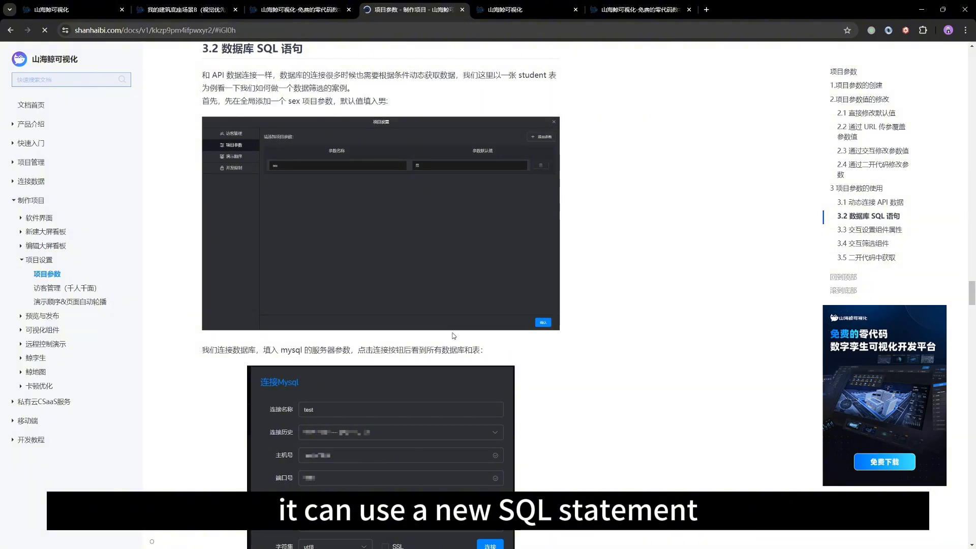
scroll(452, 331, down, 3)
scroll(452, 333, down, 8)
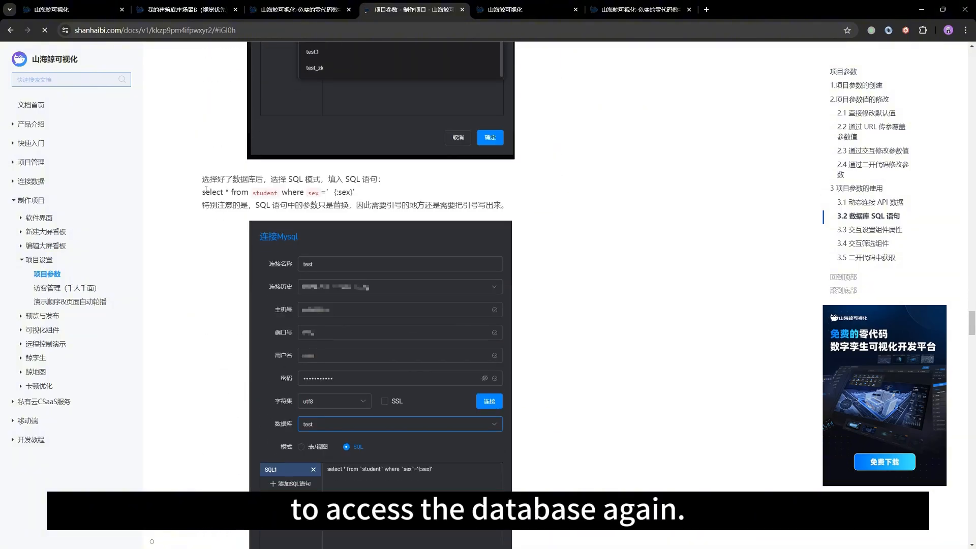
drag(201, 191, 471, 191)
click(470, 191)
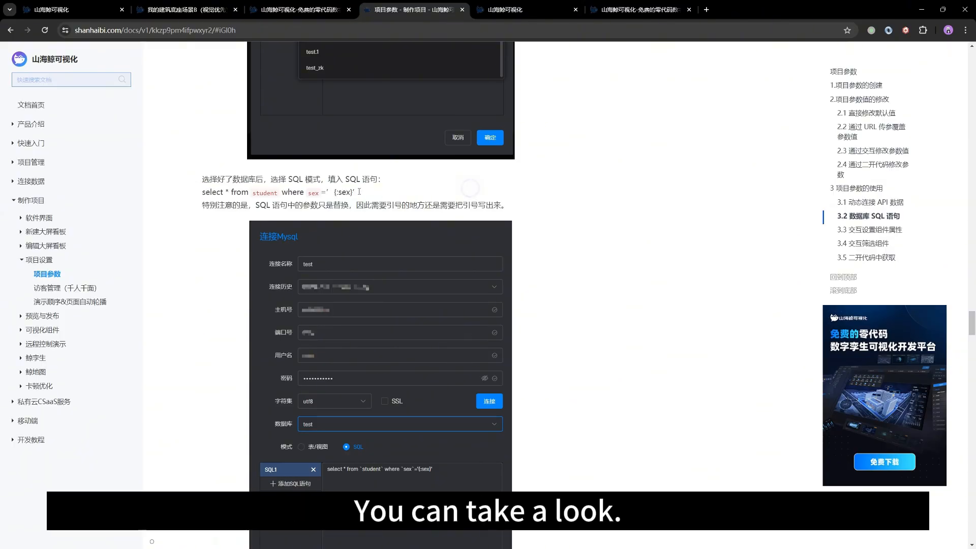
drag(378, 193, 220, 192)
drag(210, 192, 205, 192)
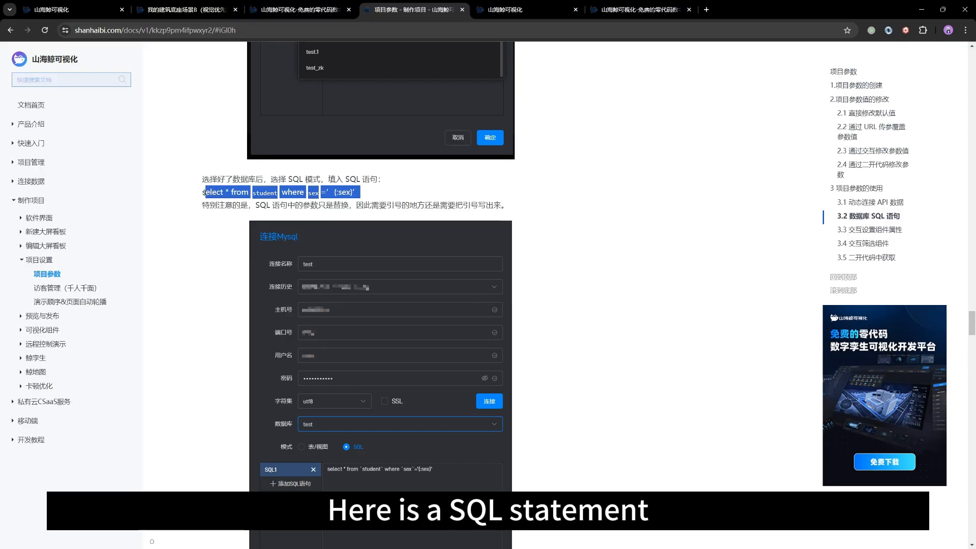
double_click(344, 192)
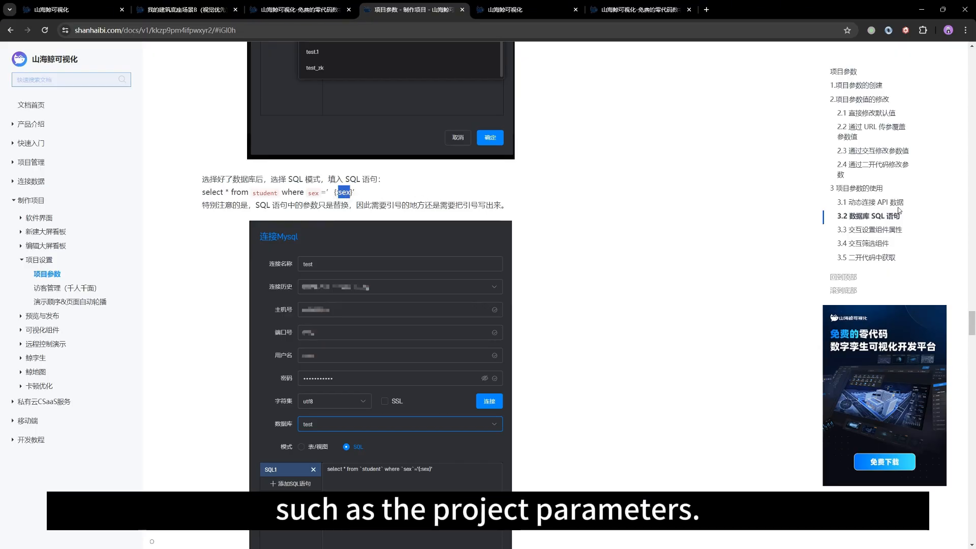
Step: Read sections 3.3 交互设置组件属性, 3.4 交互筛选组件 and 3.5 二开代码中获取 of the project parameters article
click(898, 235)
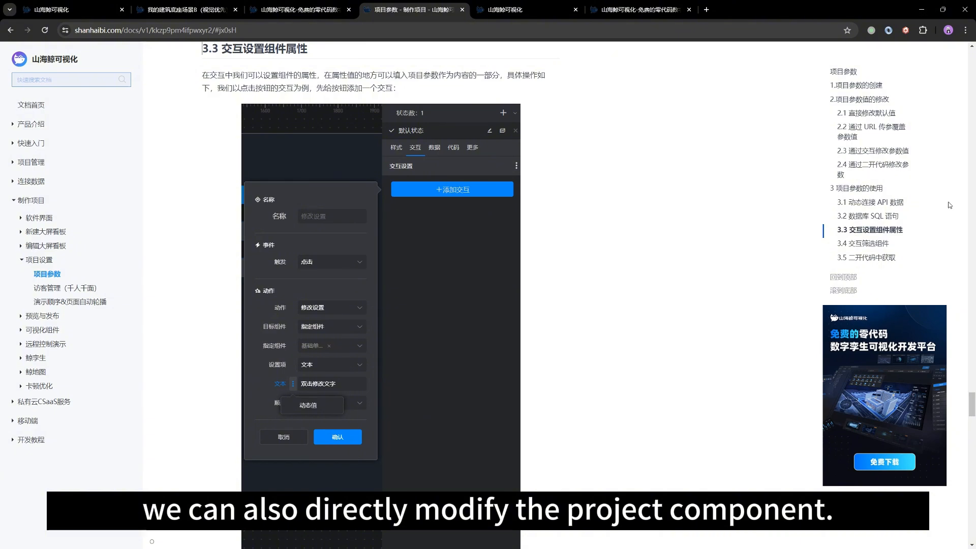
click(873, 246)
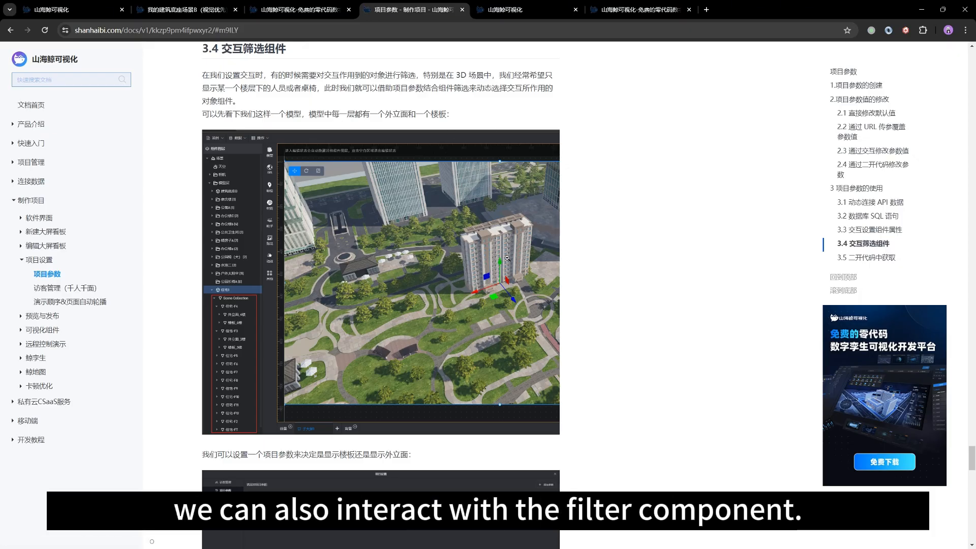
scroll(596, 253, down, 5)
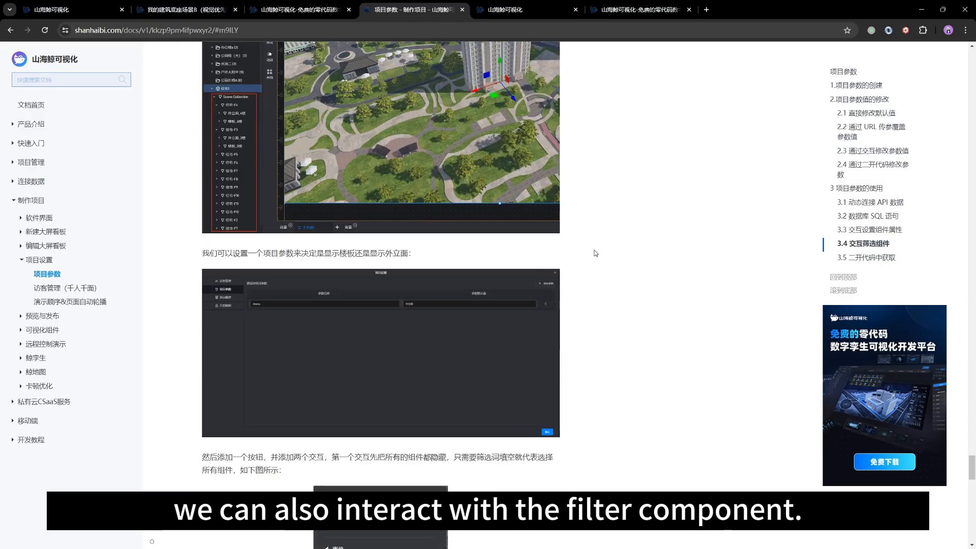
click(866, 259)
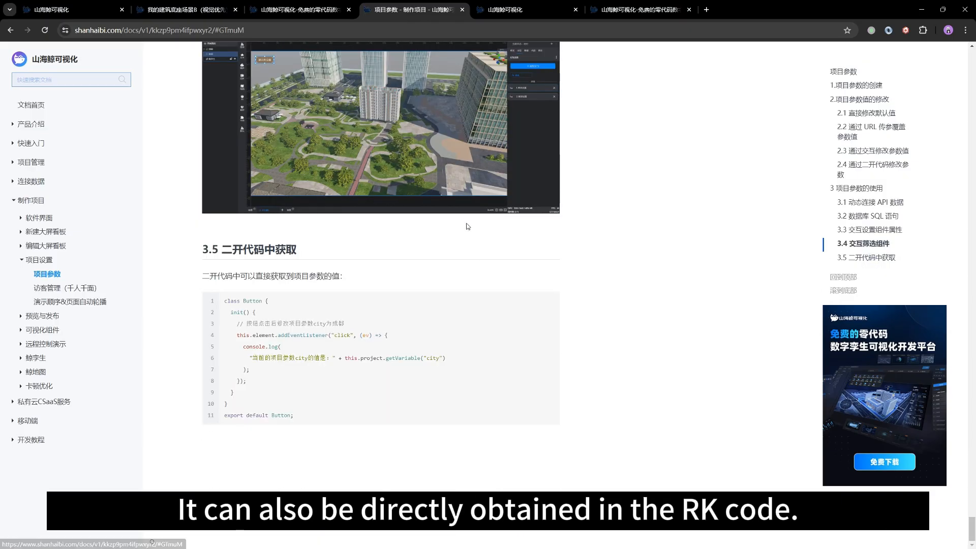
scroll(608, 286, up, 4)
scroll(605, 286, up, 8)
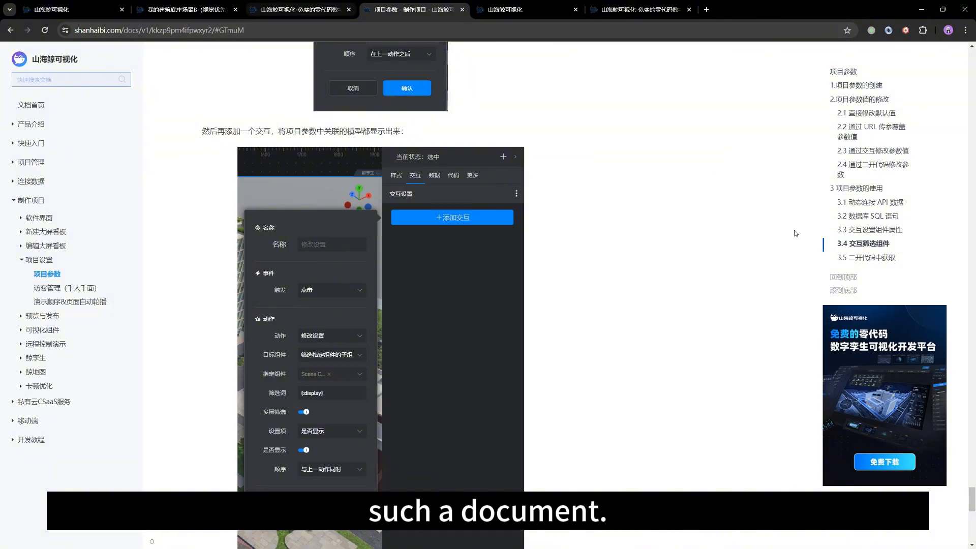
Step: Return to the building scene project, cancel the 修改设置 settings and exit scene editing to the dashboard's single-line text
click(307, 7)
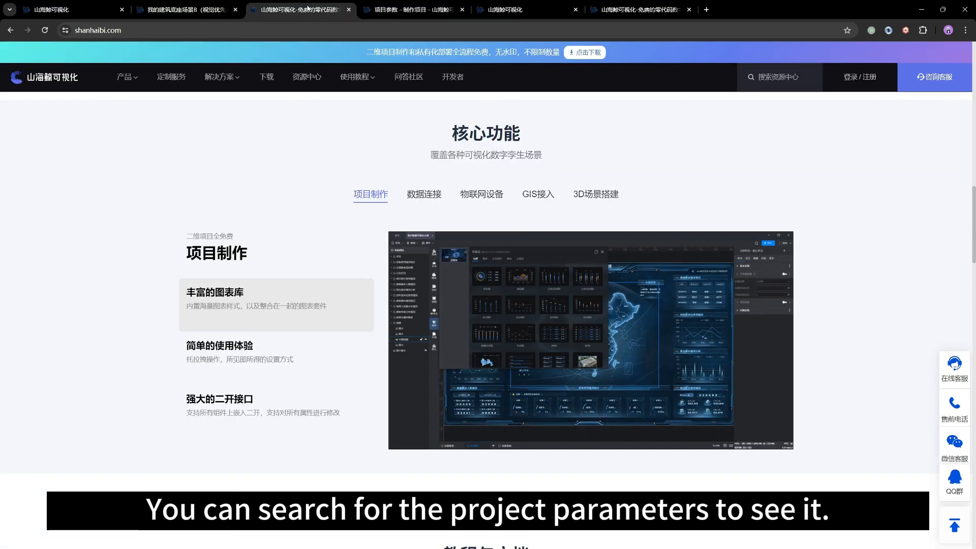
click(178, 9)
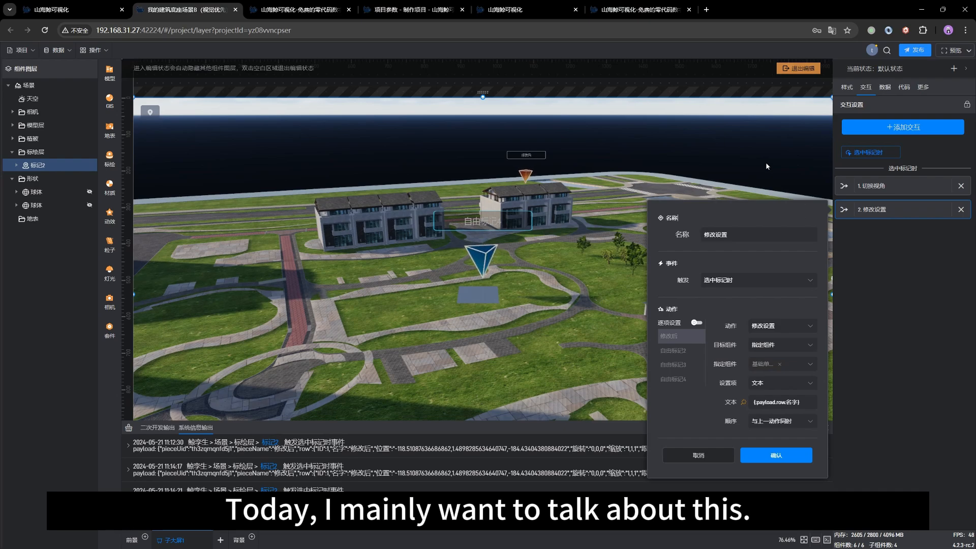
click(687, 454)
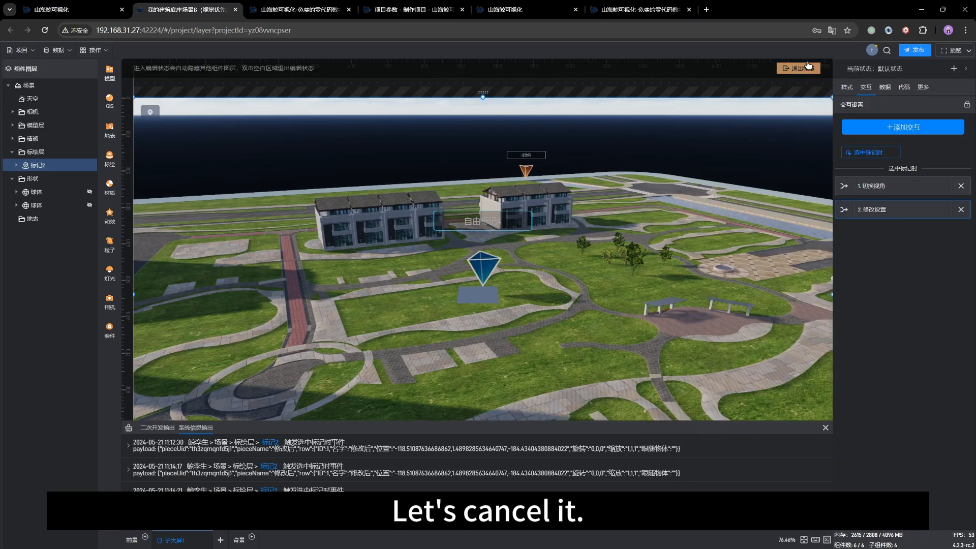
click(800, 69)
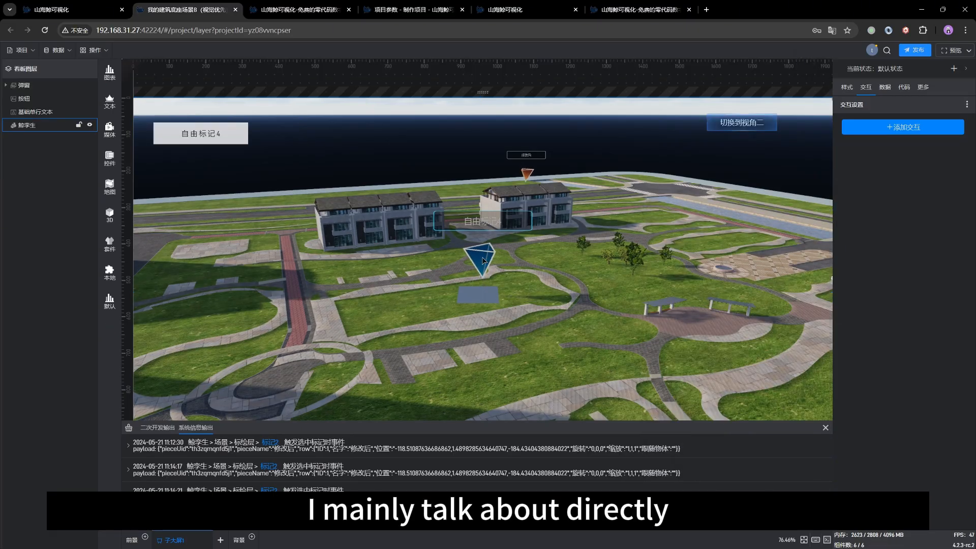
click(191, 134)
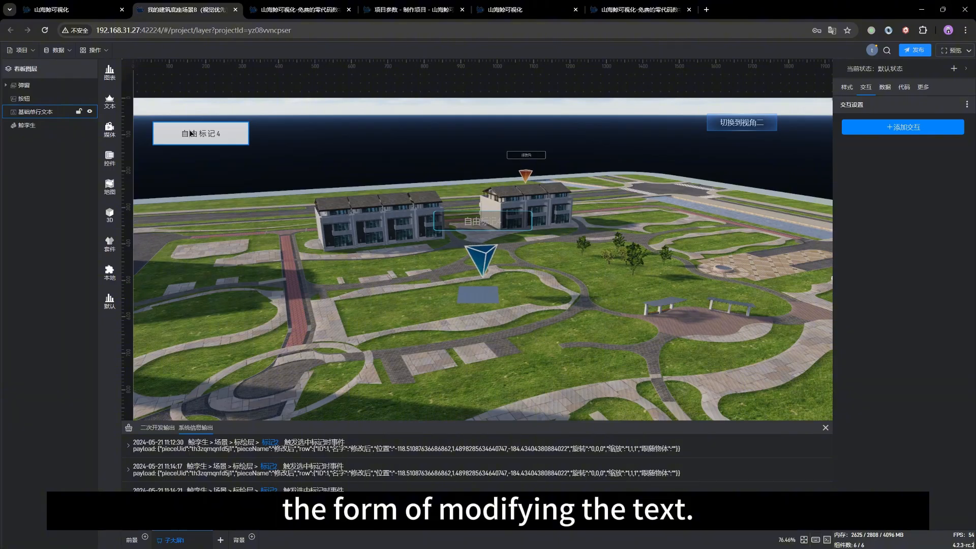